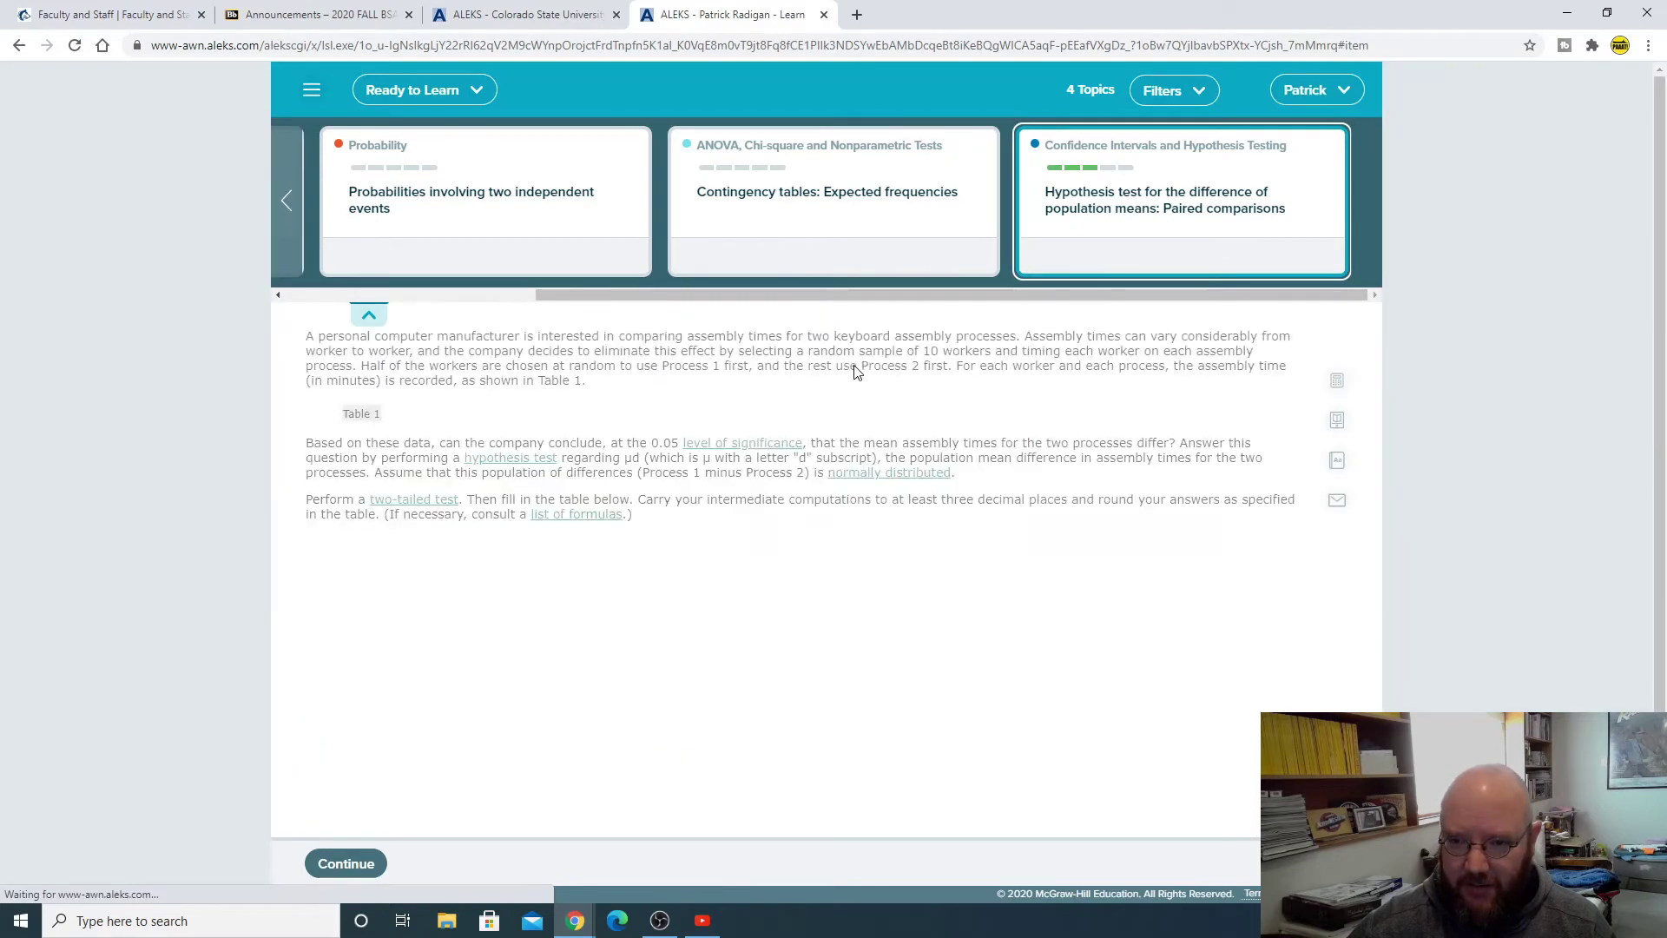
# Step: Collapse the topic cards and try the calculator's S_x stdev on the Difference values
pyautogui.click(364, 316)
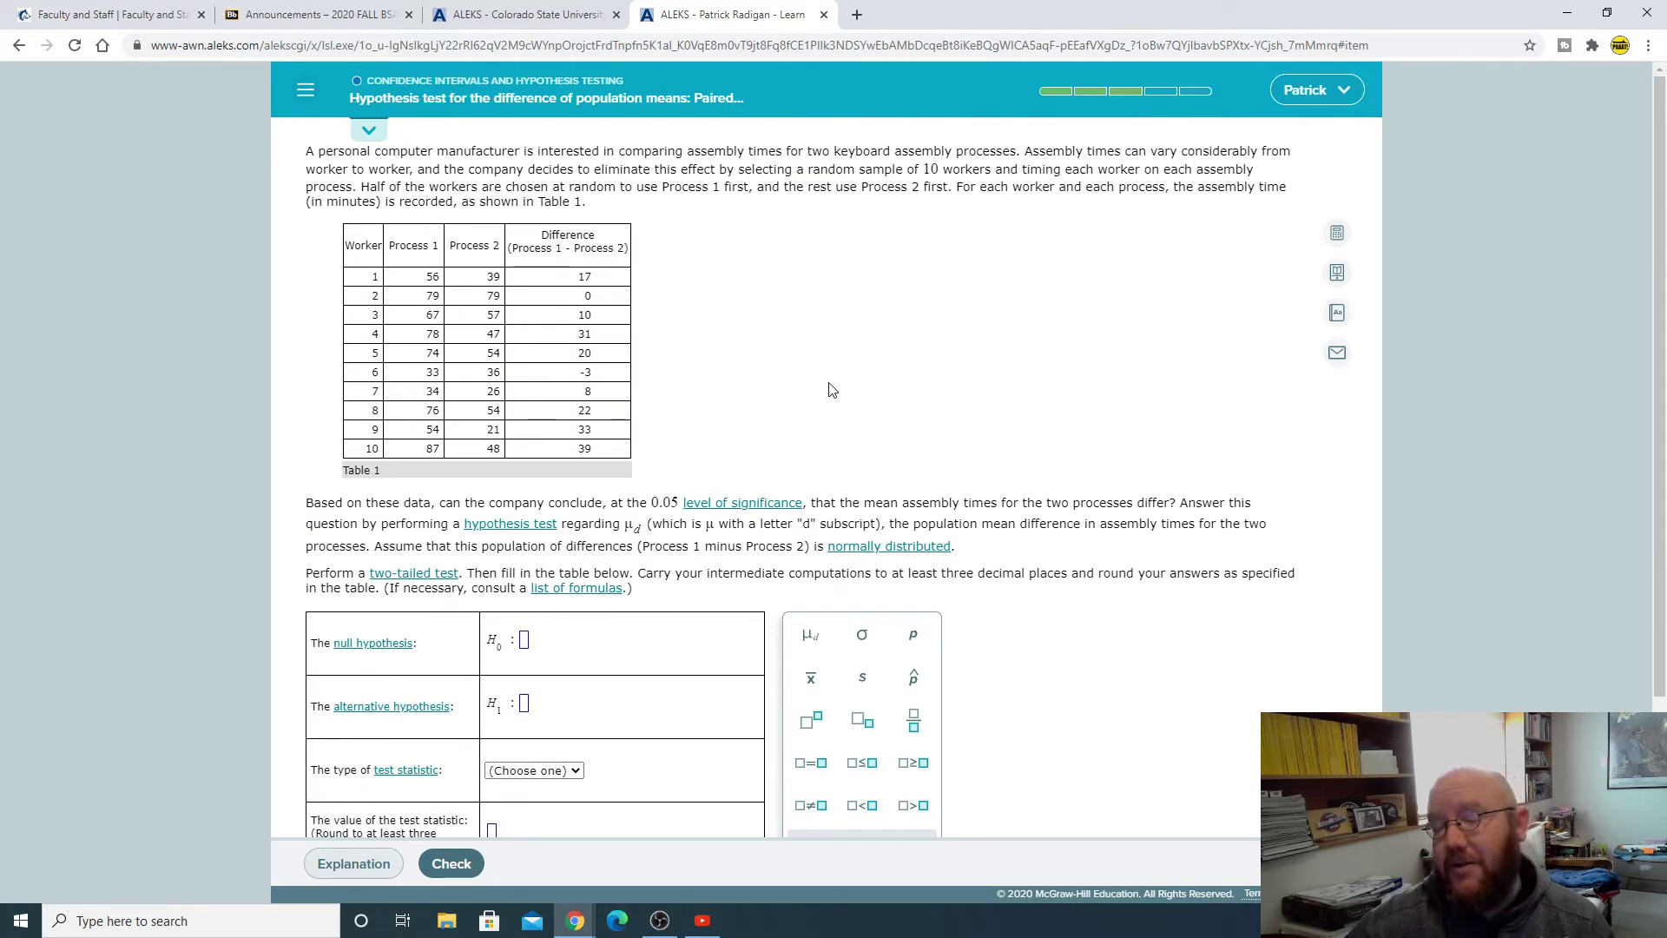
pyautogui.click(1337, 232)
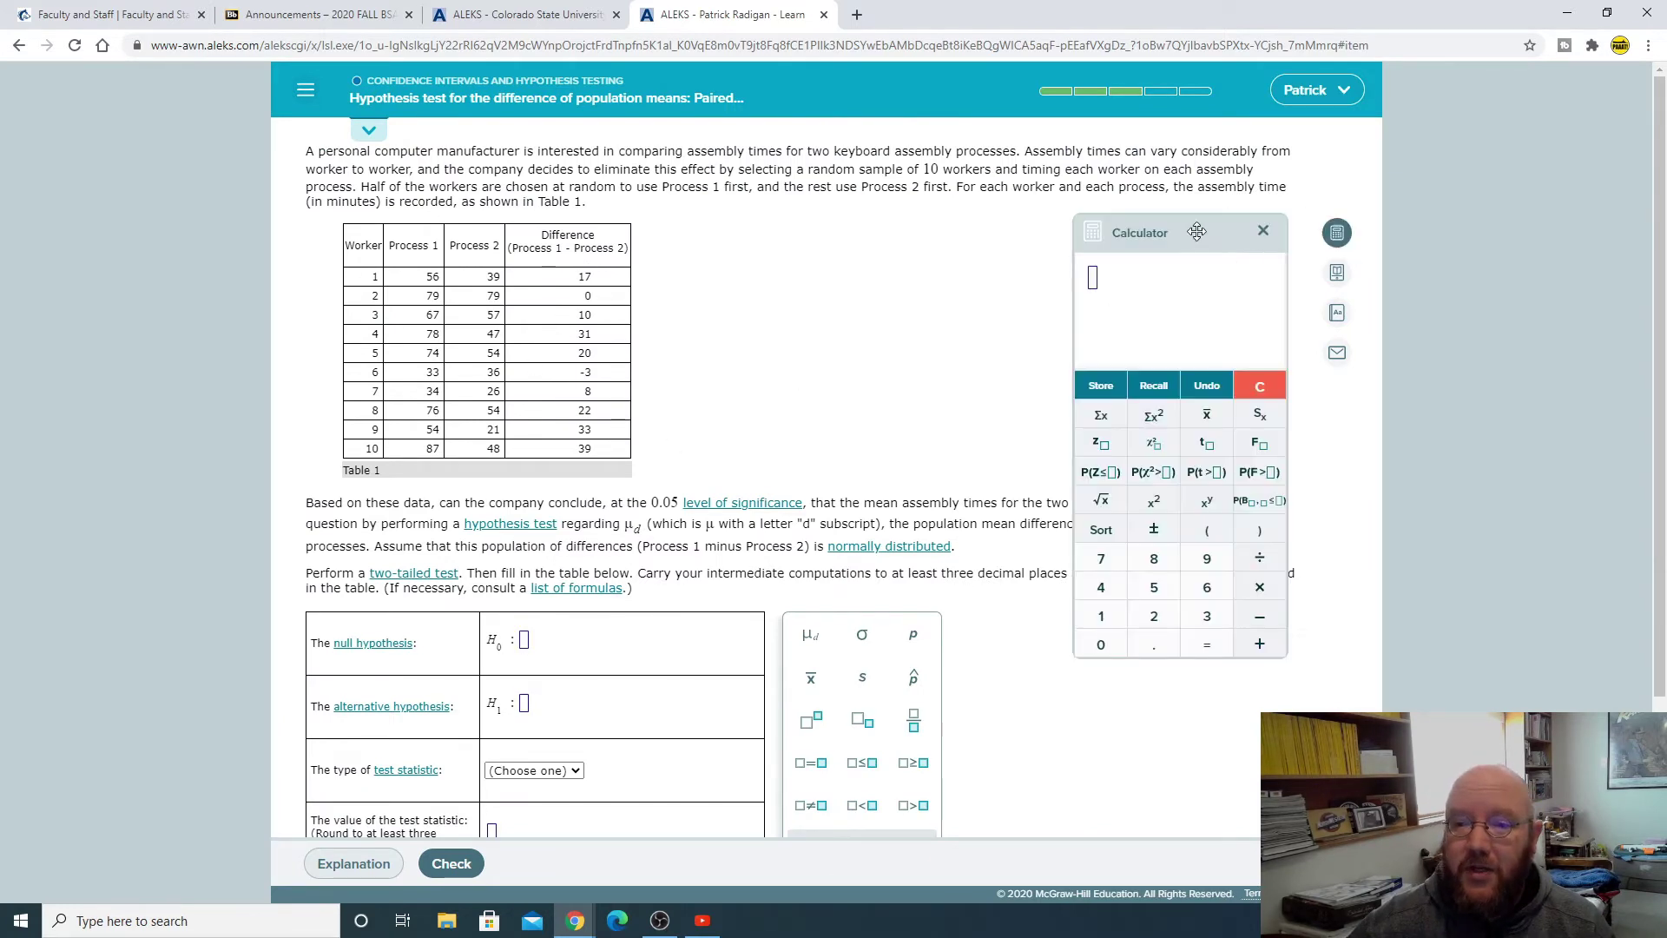
pyautogui.moveTo(1189, 259); pyautogui.dragTo(966, 266)
pyautogui.moveTo(587, 276); pyautogui.dragTo(584, 449)
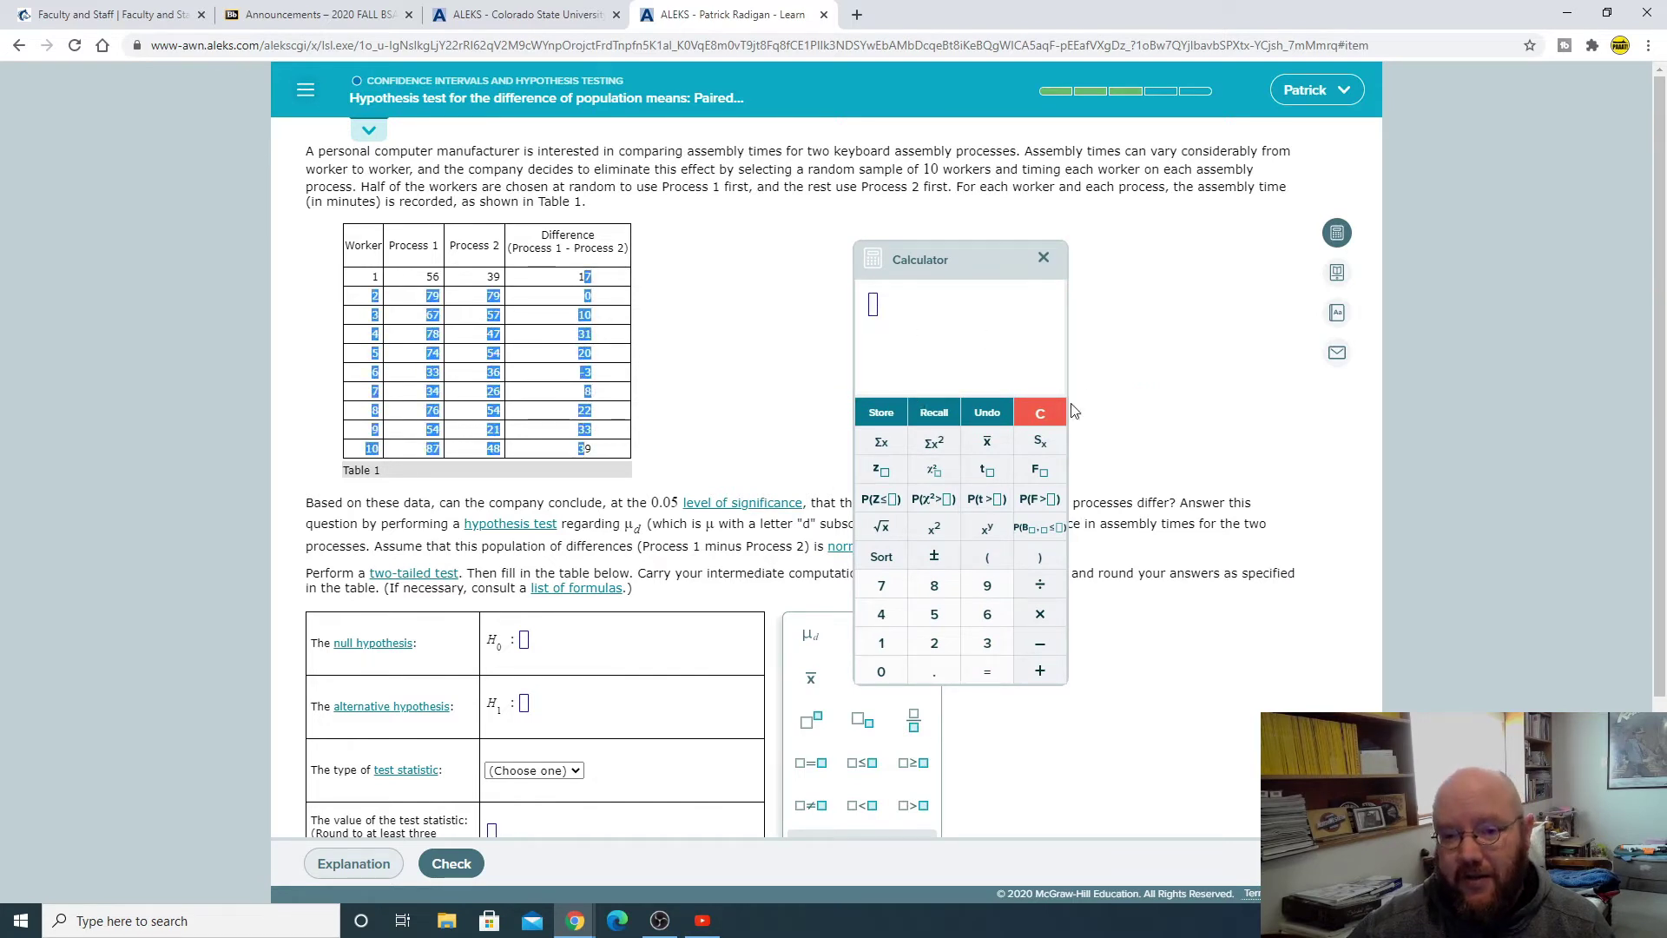
pyautogui.click(1085, 444)
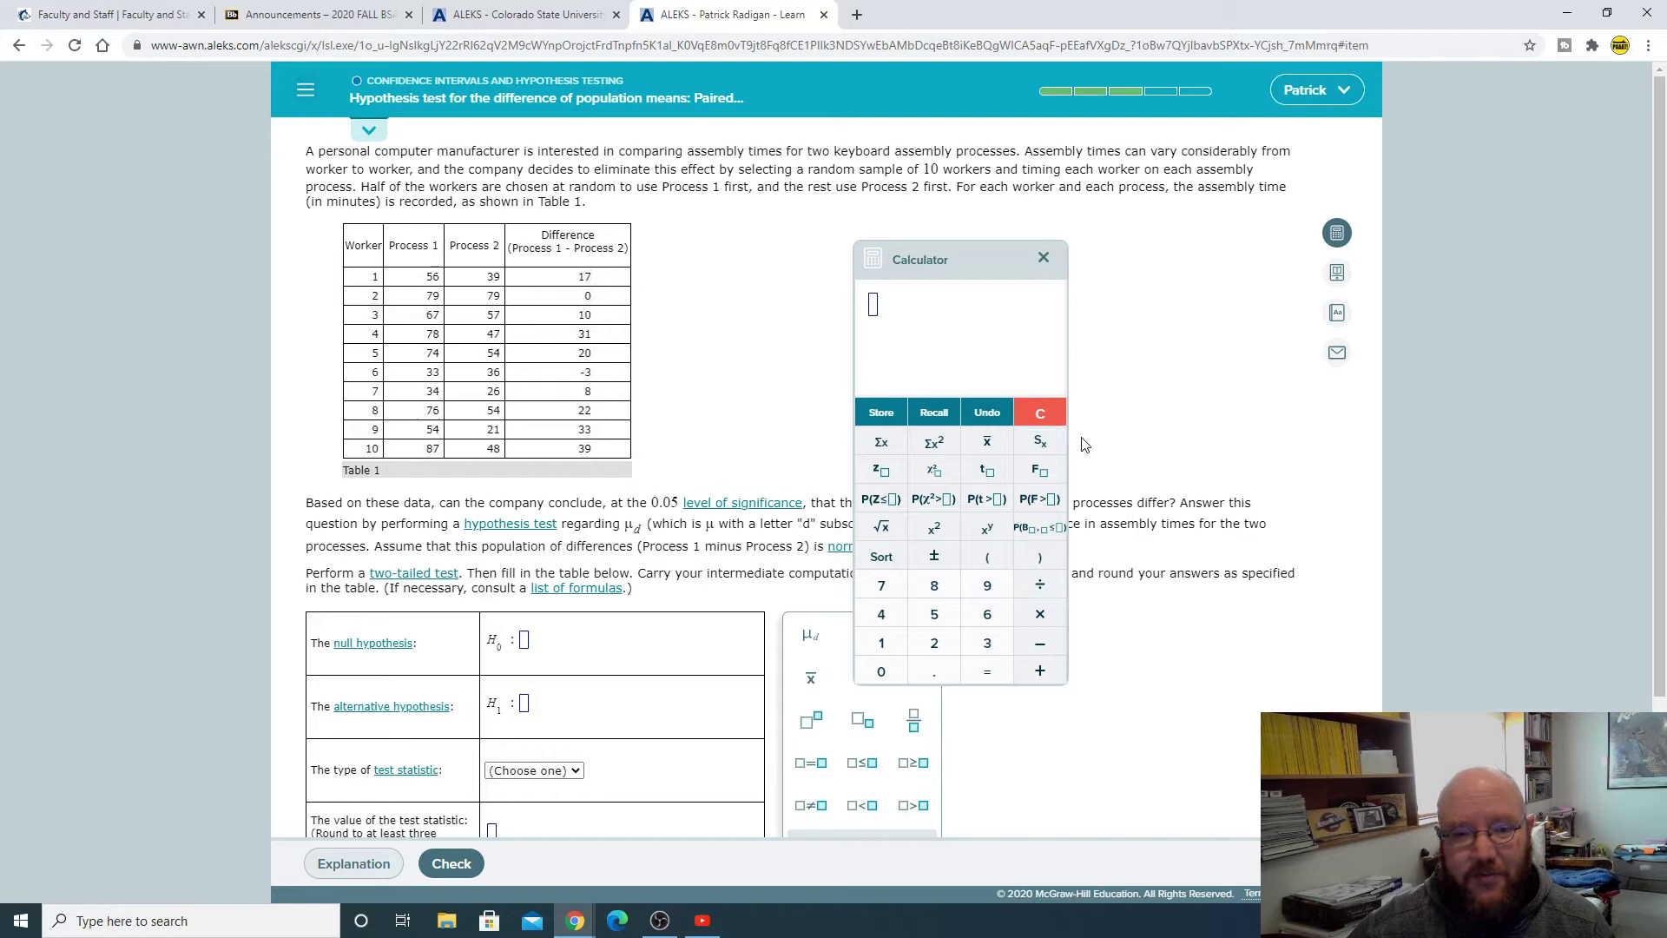
pyautogui.click(1040, 442)
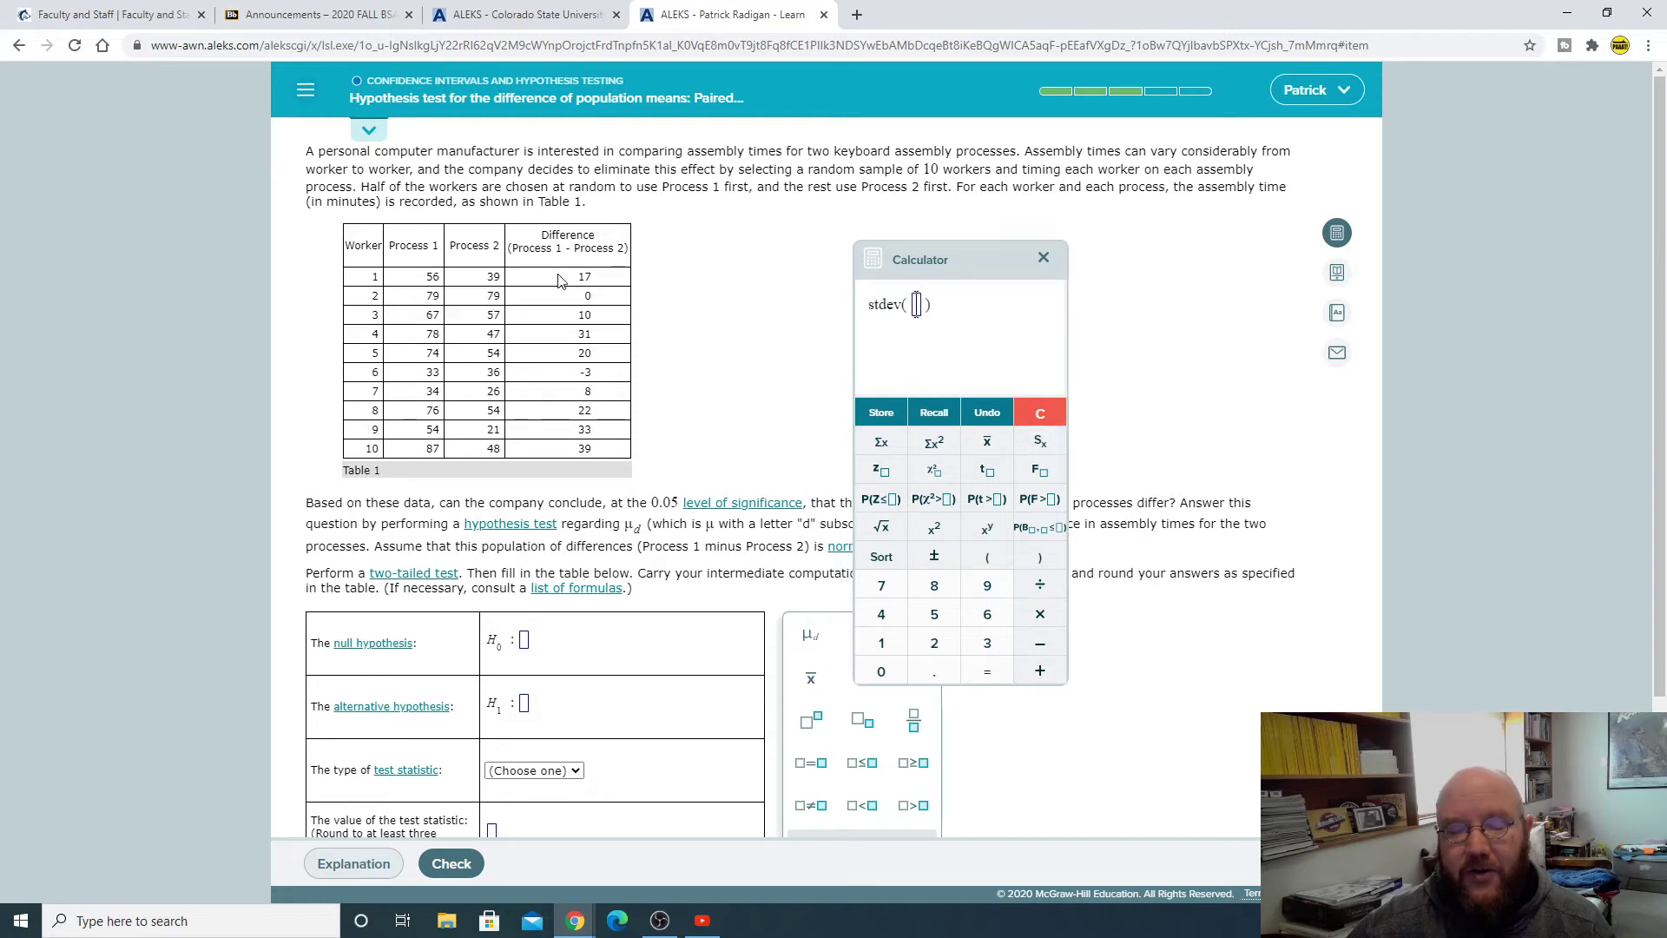
pyautogui.moveTo(585, 286); pyautogui.dragTo(586, 466)
pyautogui.click(749, 366)
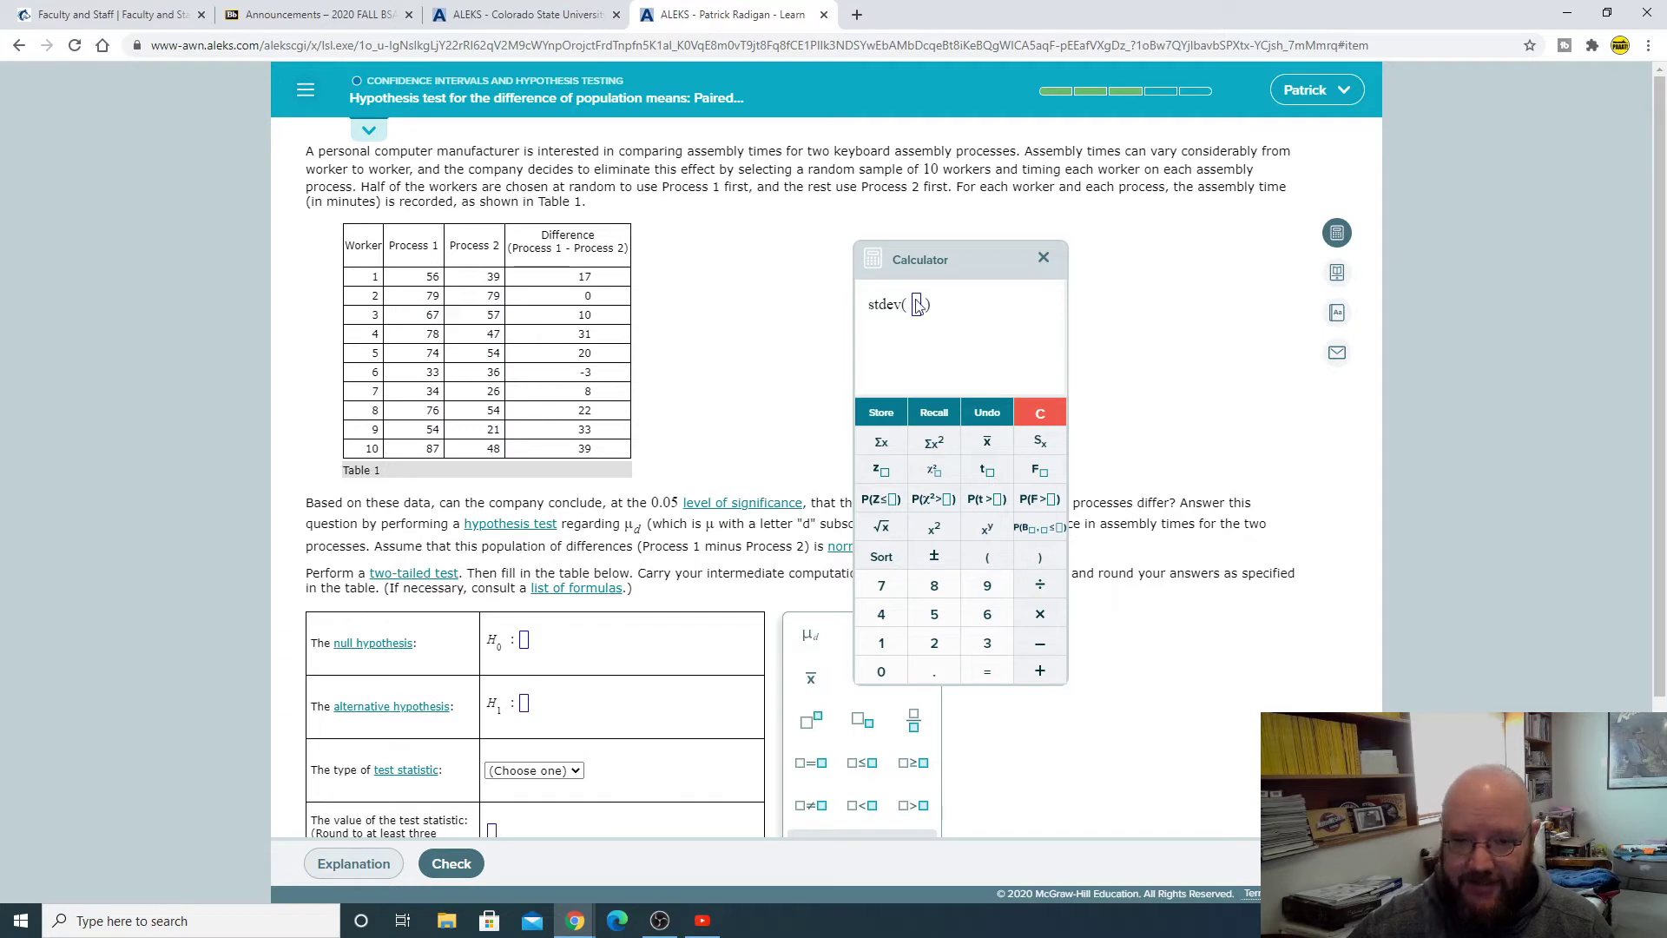
pyautogui.click(1043, 258)
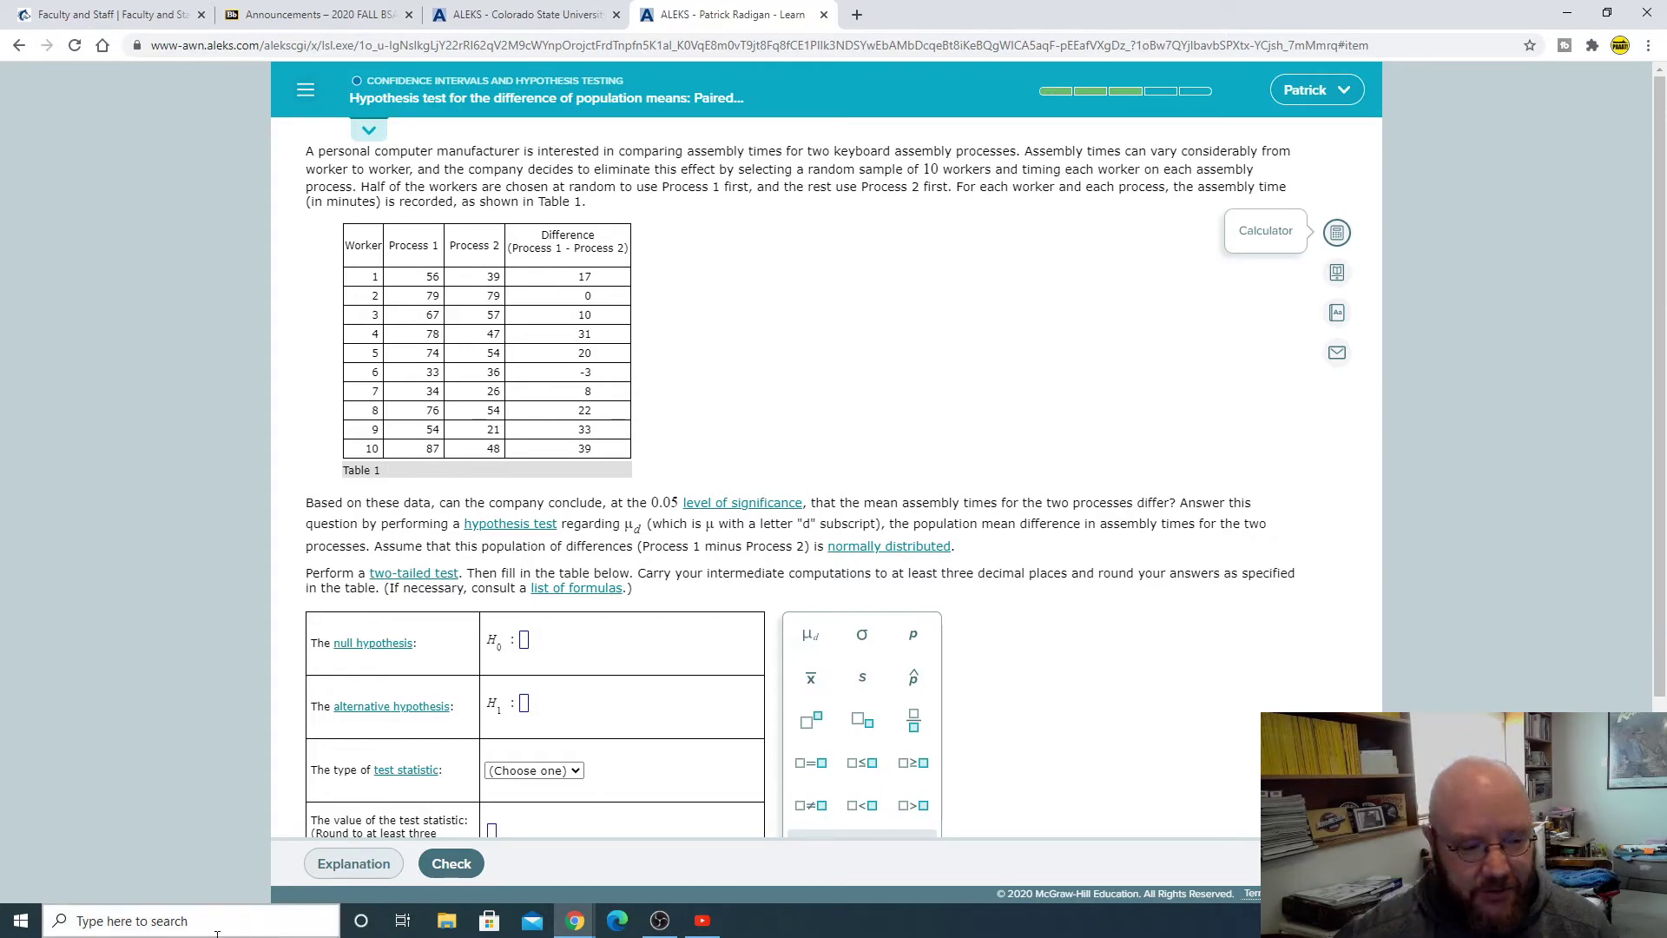
# Step: Launch Excel and open a blank workbook
pyautogui.click(255, 906)
pyautogui.write('exc')
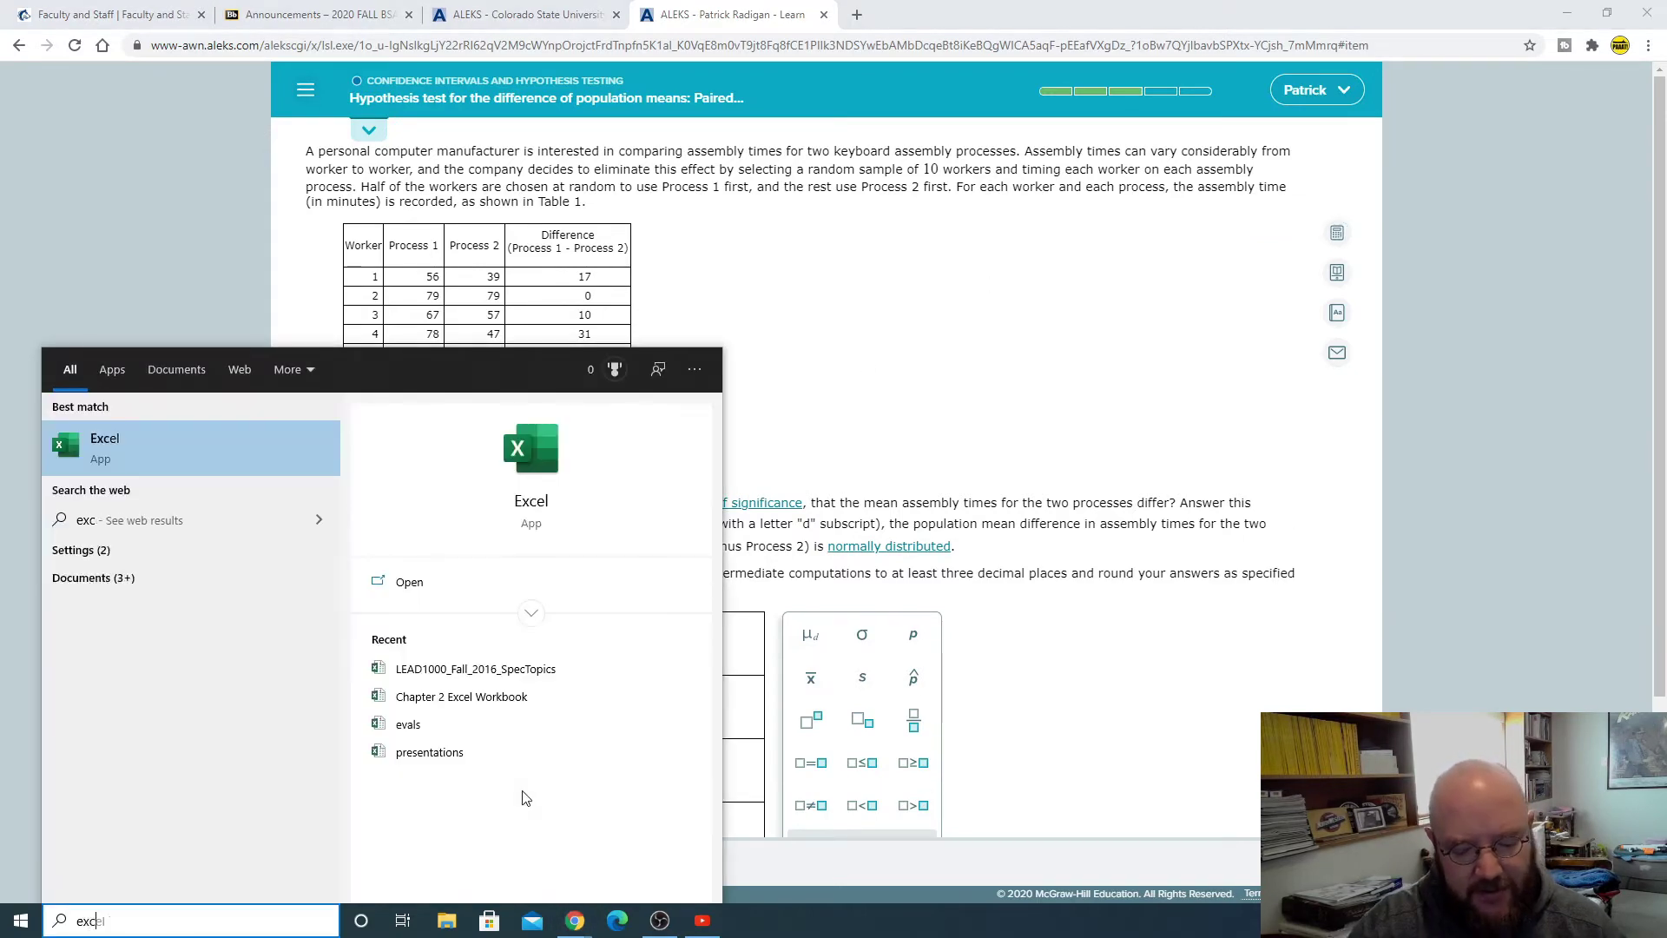
pyautogui.press('Return')
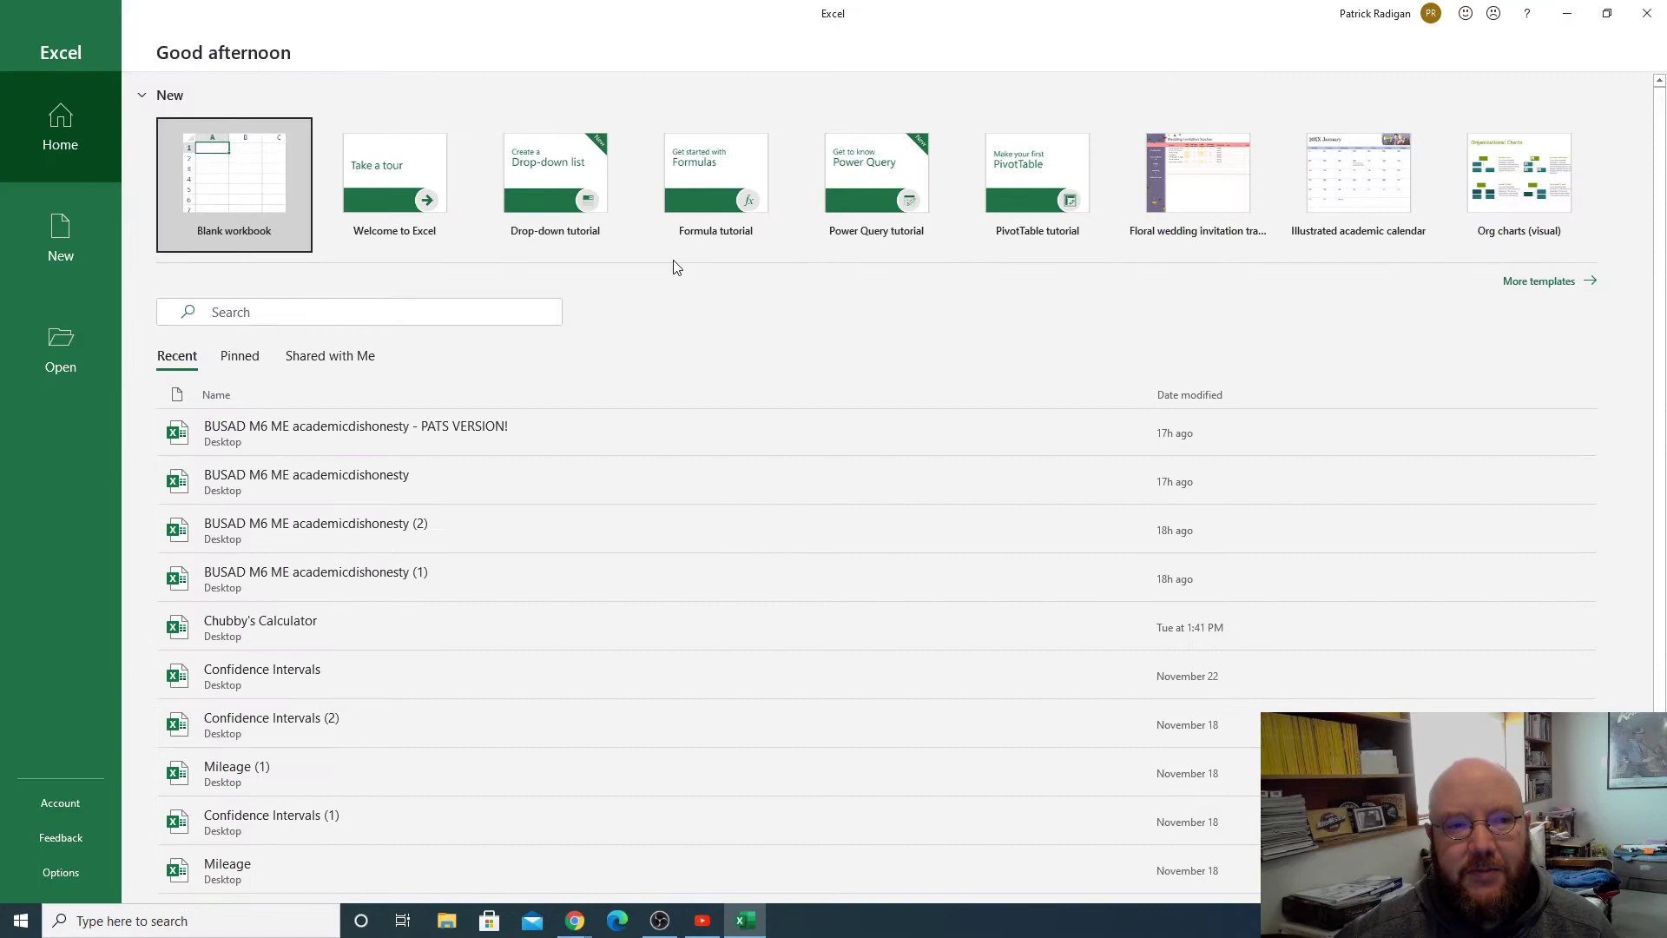
pyautogui.click(239, 198)
# Step: Return to the ALEKS problem, briefly opening and closing the calculator
pyautogui.hotkey('alt', 'Tab')
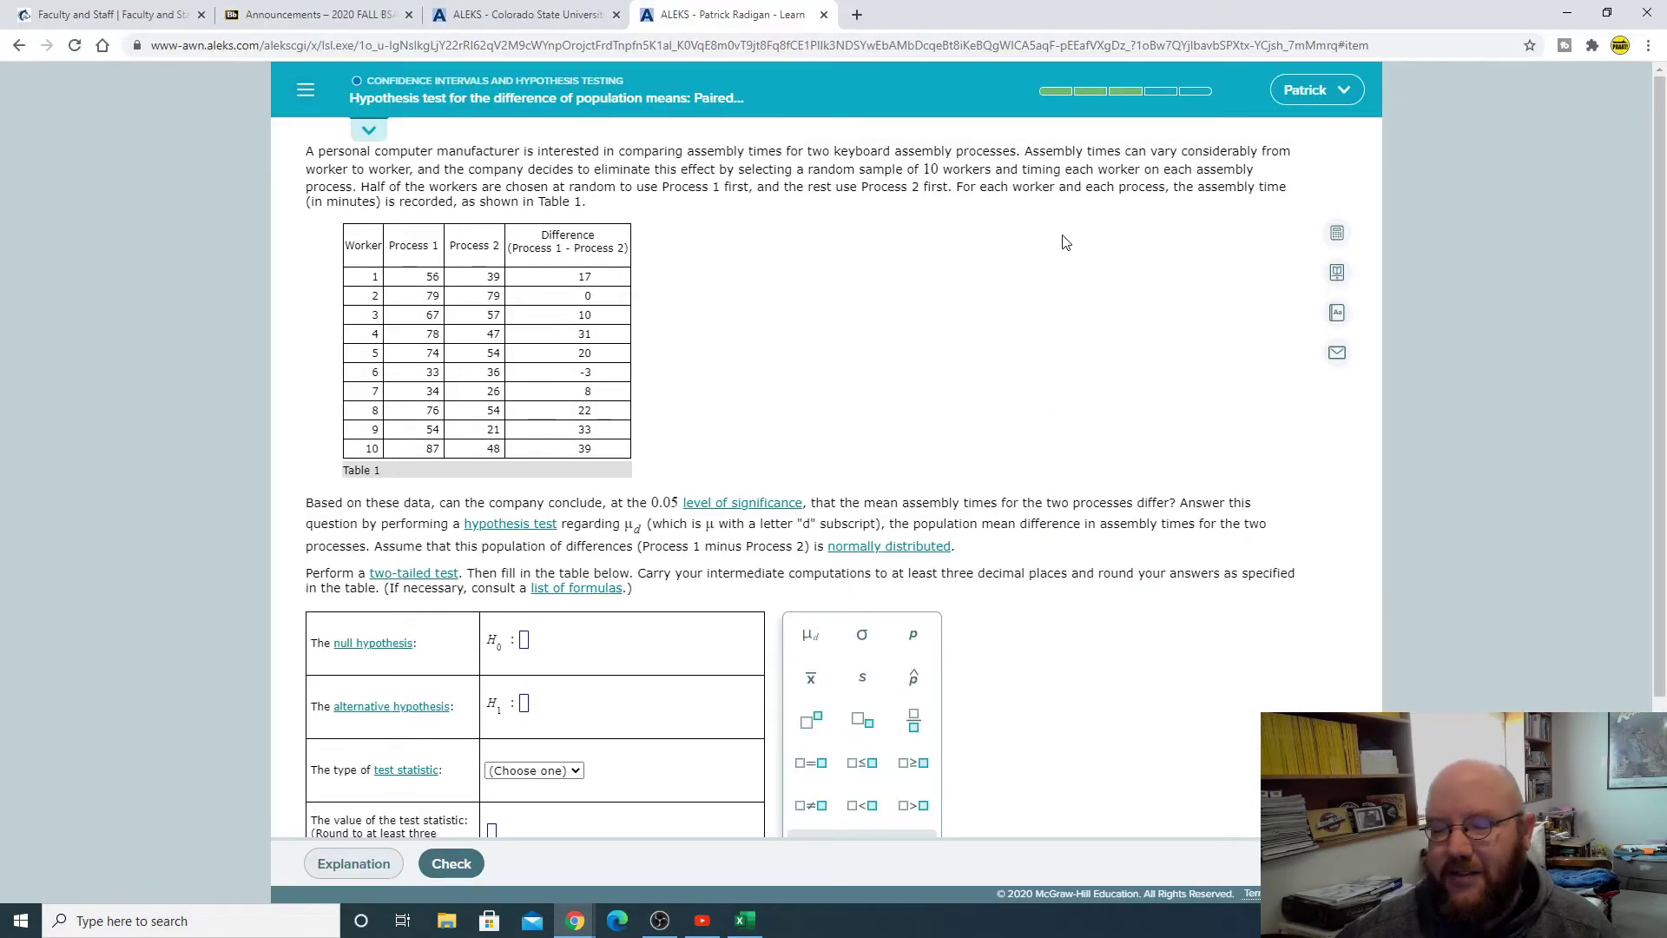
pyautogui.click(1337, 233)
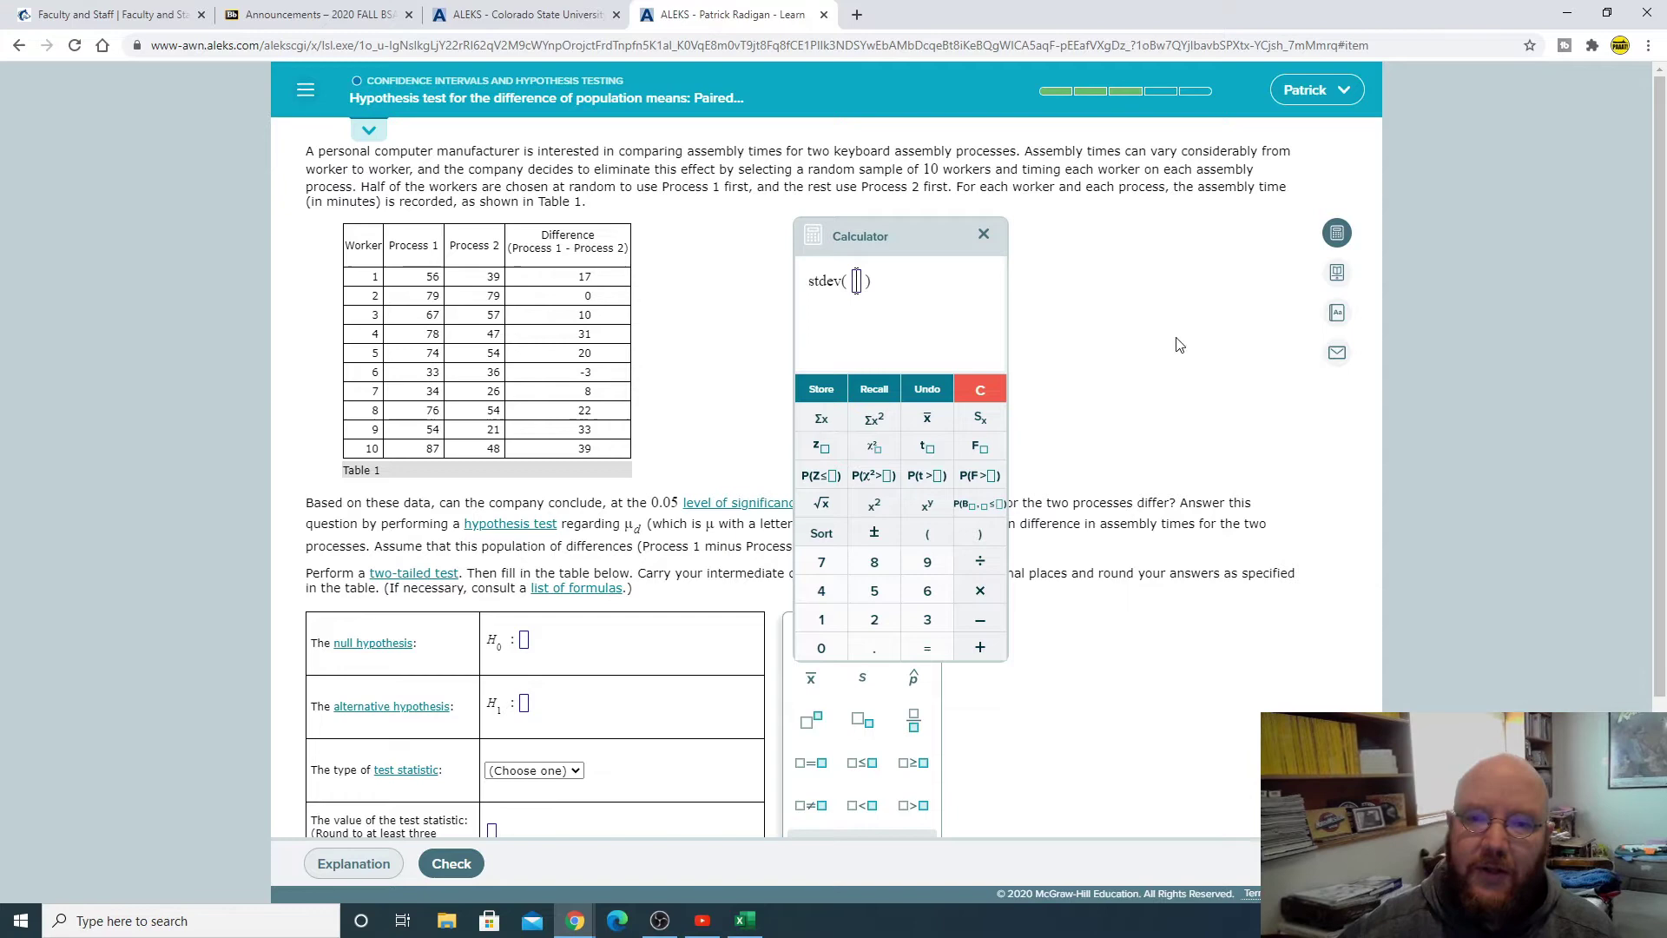
pyautogui.click(983, 236)
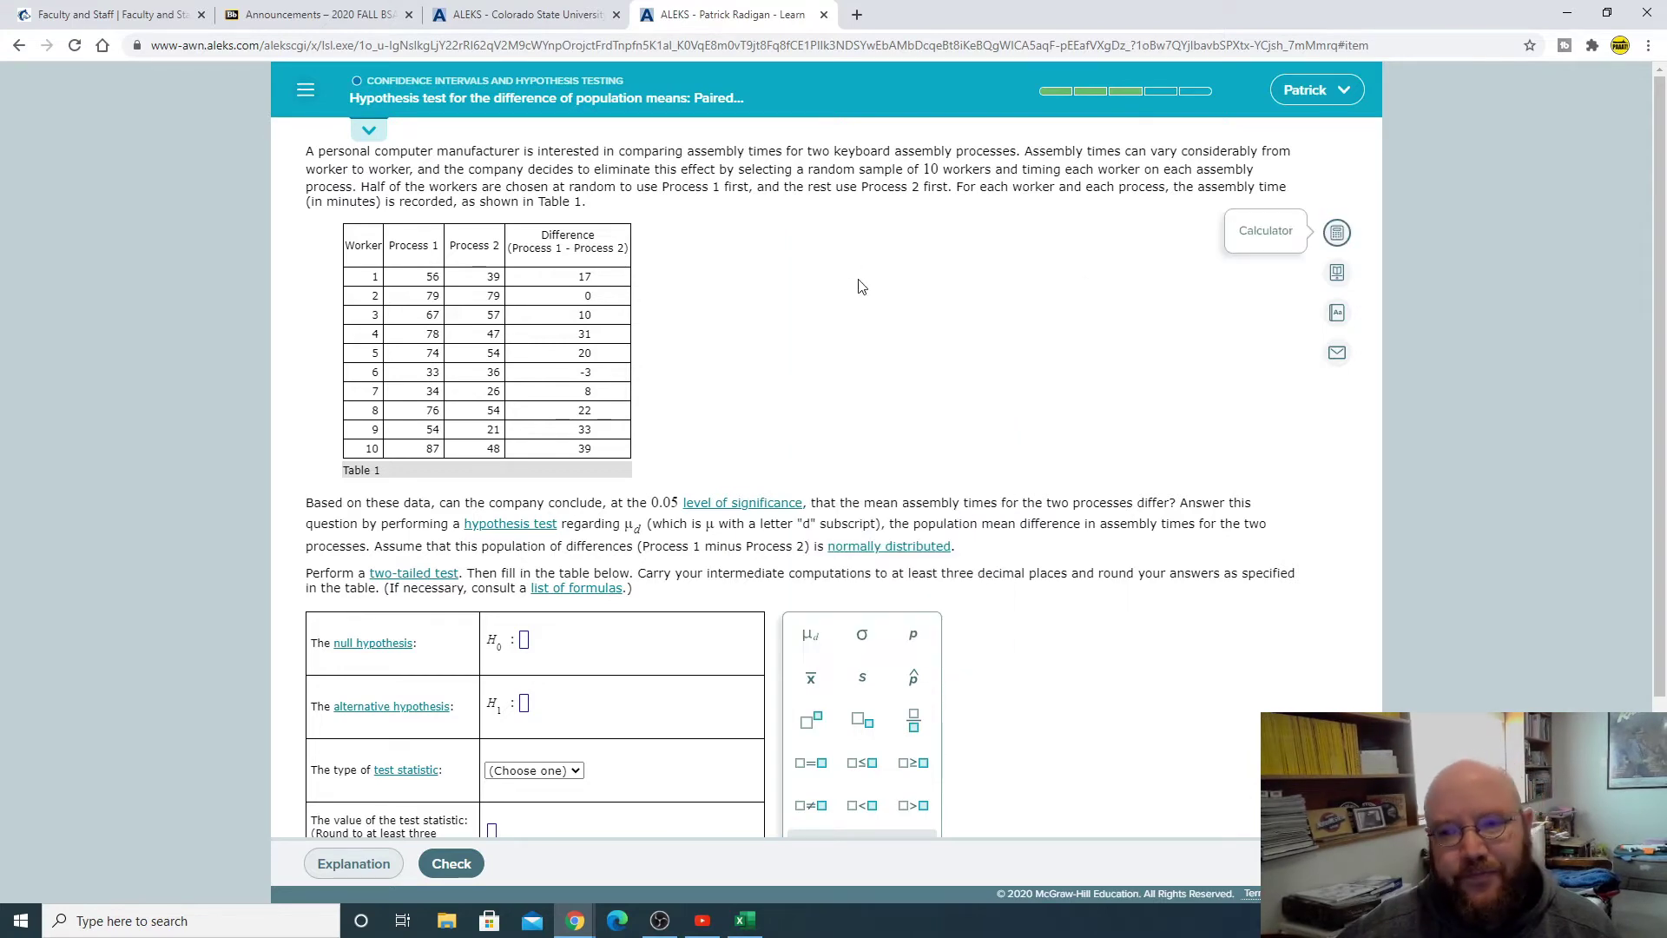
pyautogui.scroll(-2, 907, 356)
pyautogui.scroll(1, 924, 373)
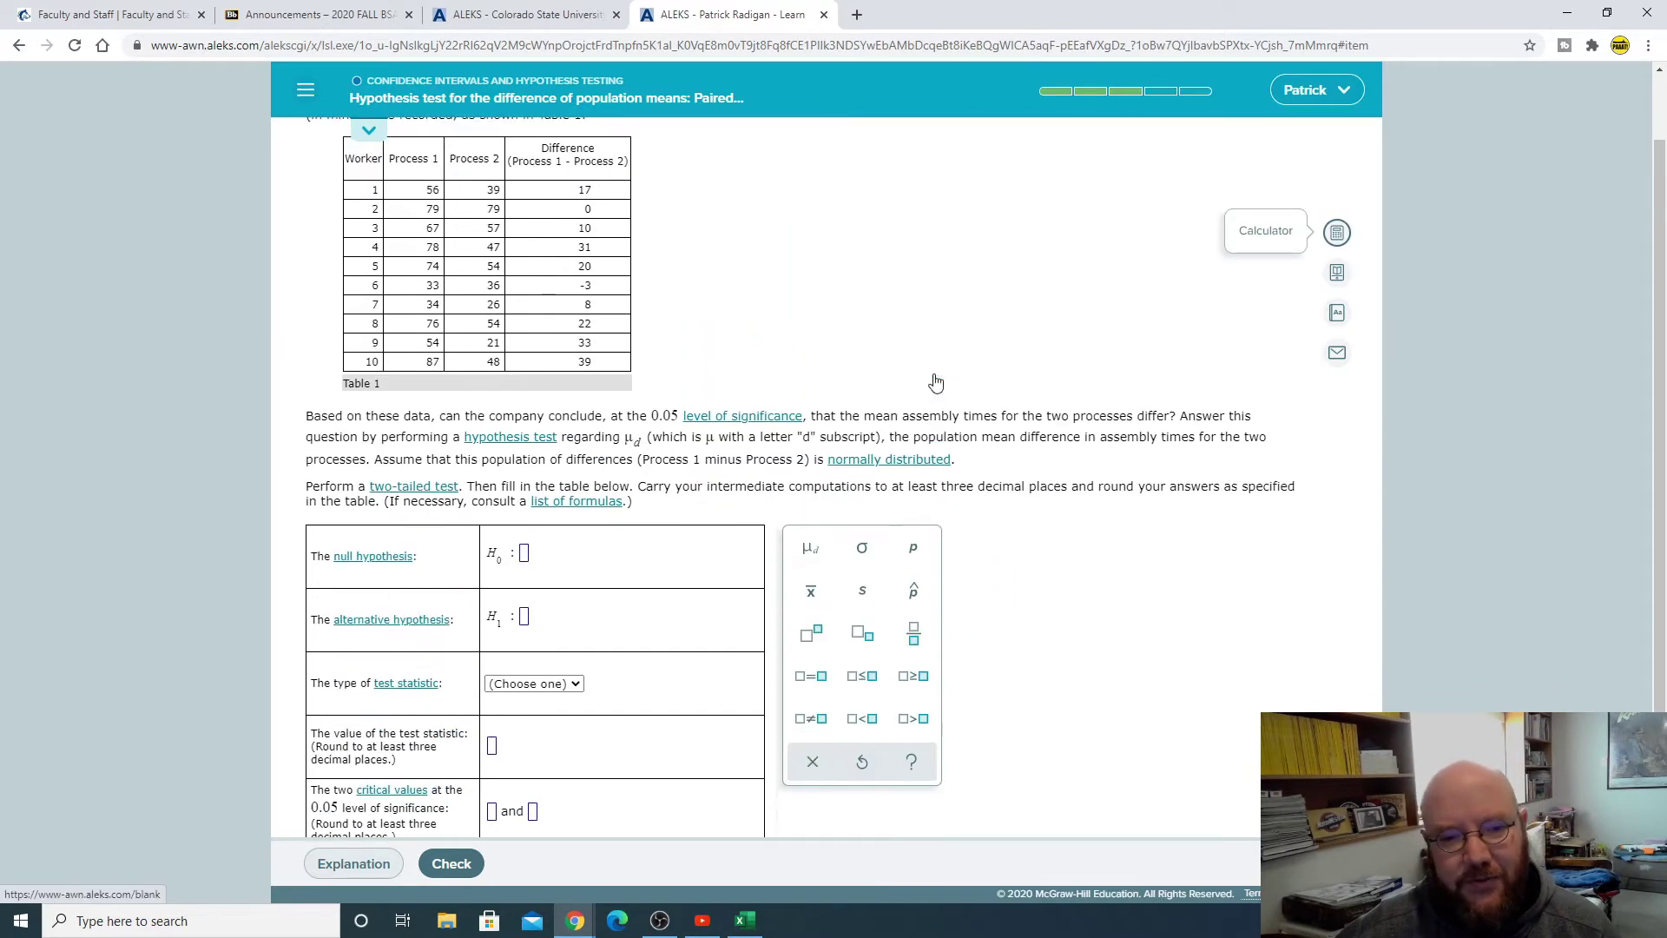
pyautogui.scroll(1, 935, 380)
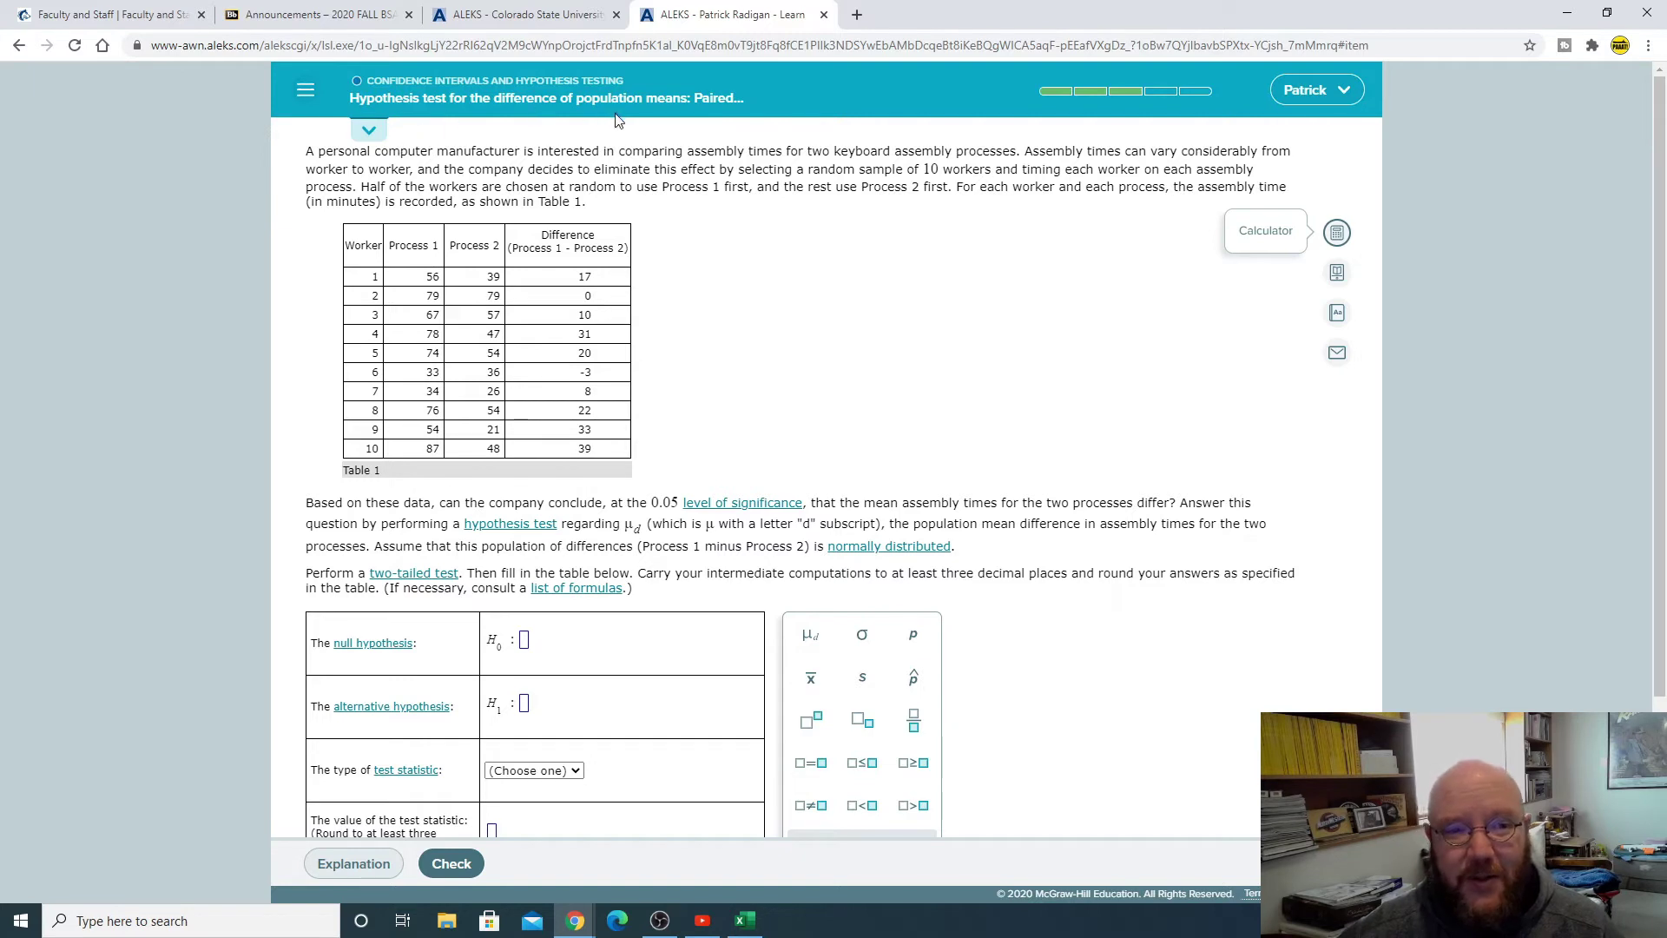
pyautogui.scroll(-1, 898, 311)
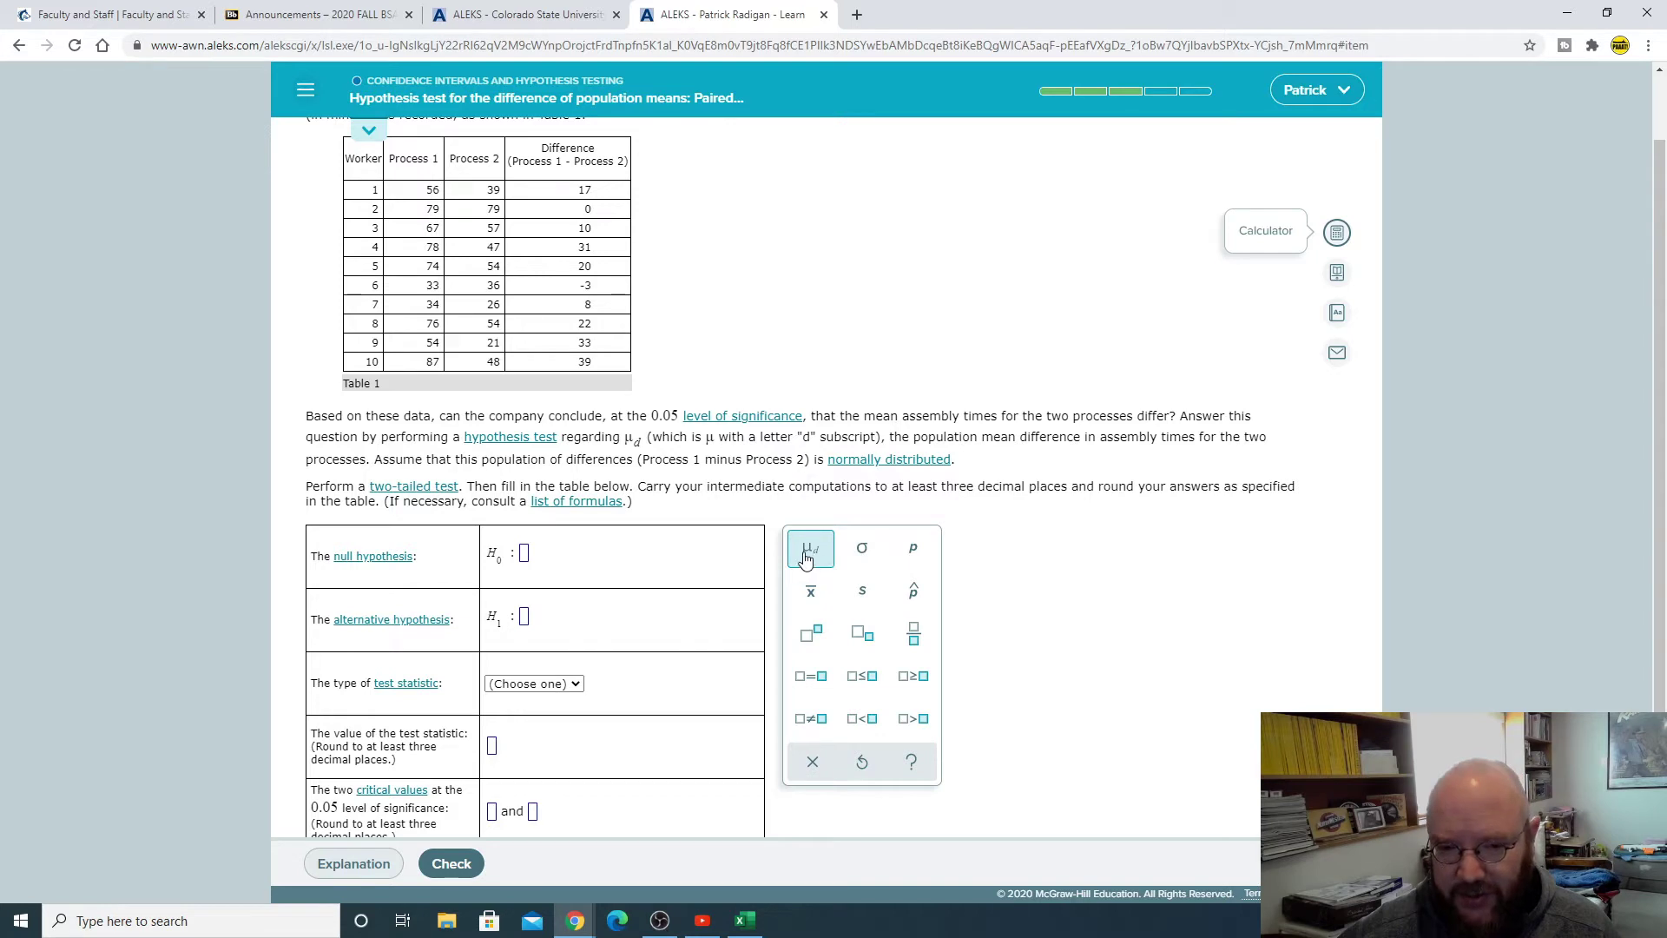
pyautogui.scroll(2, 736, 483)
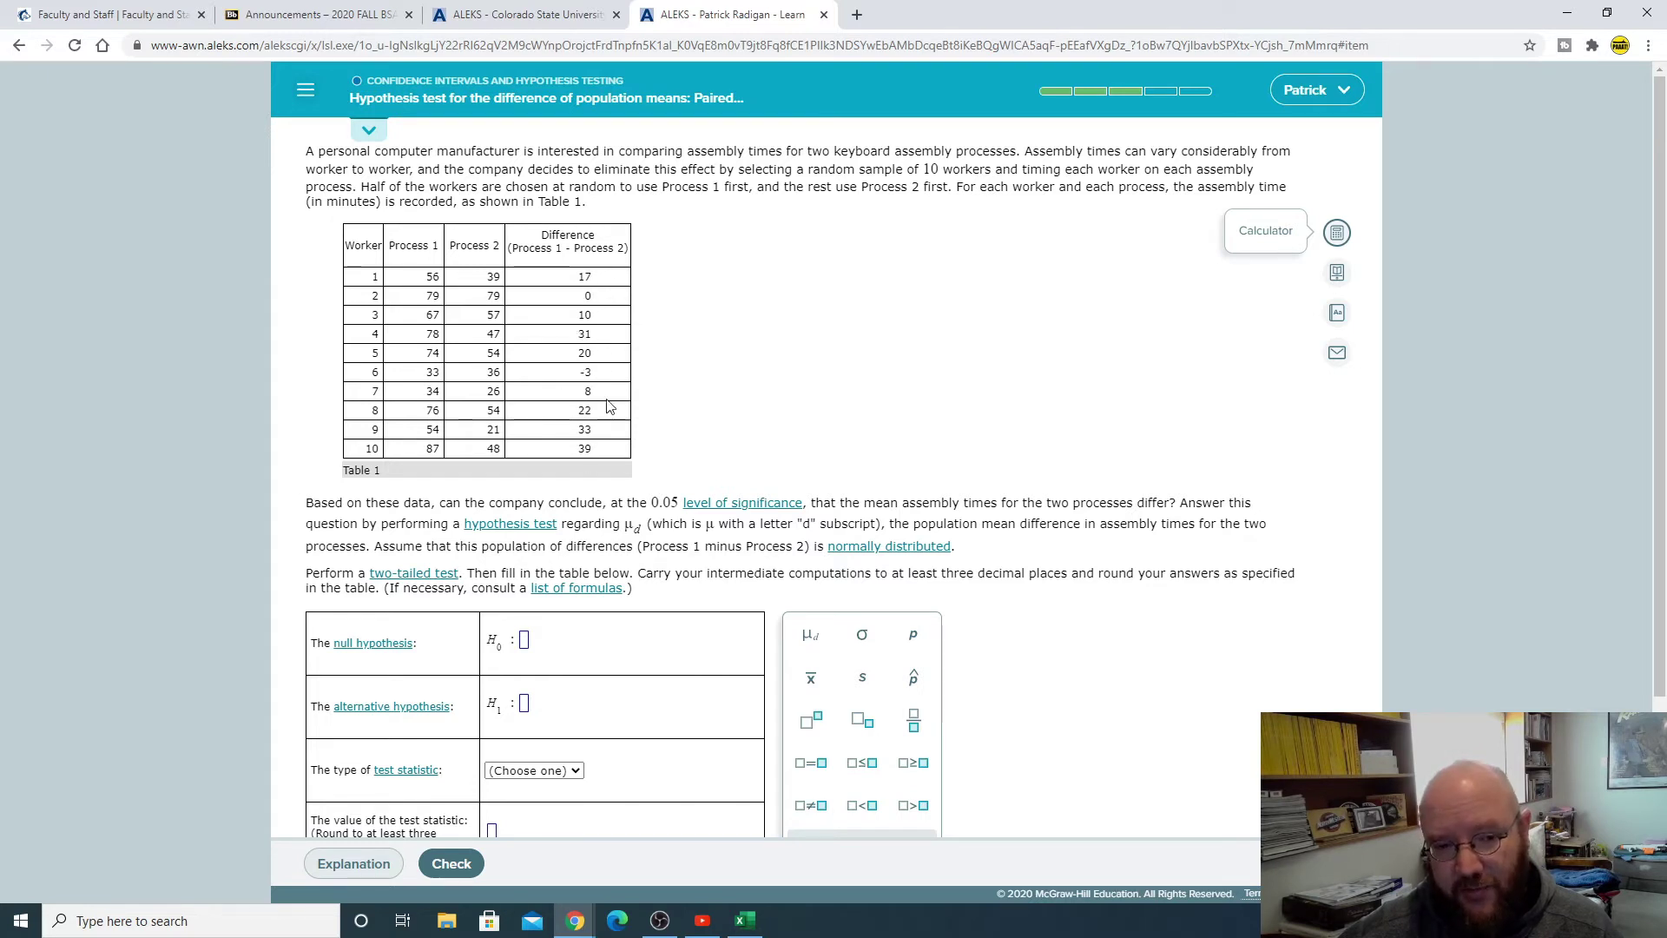
pyautogui.scroll(-1, 841, 422)
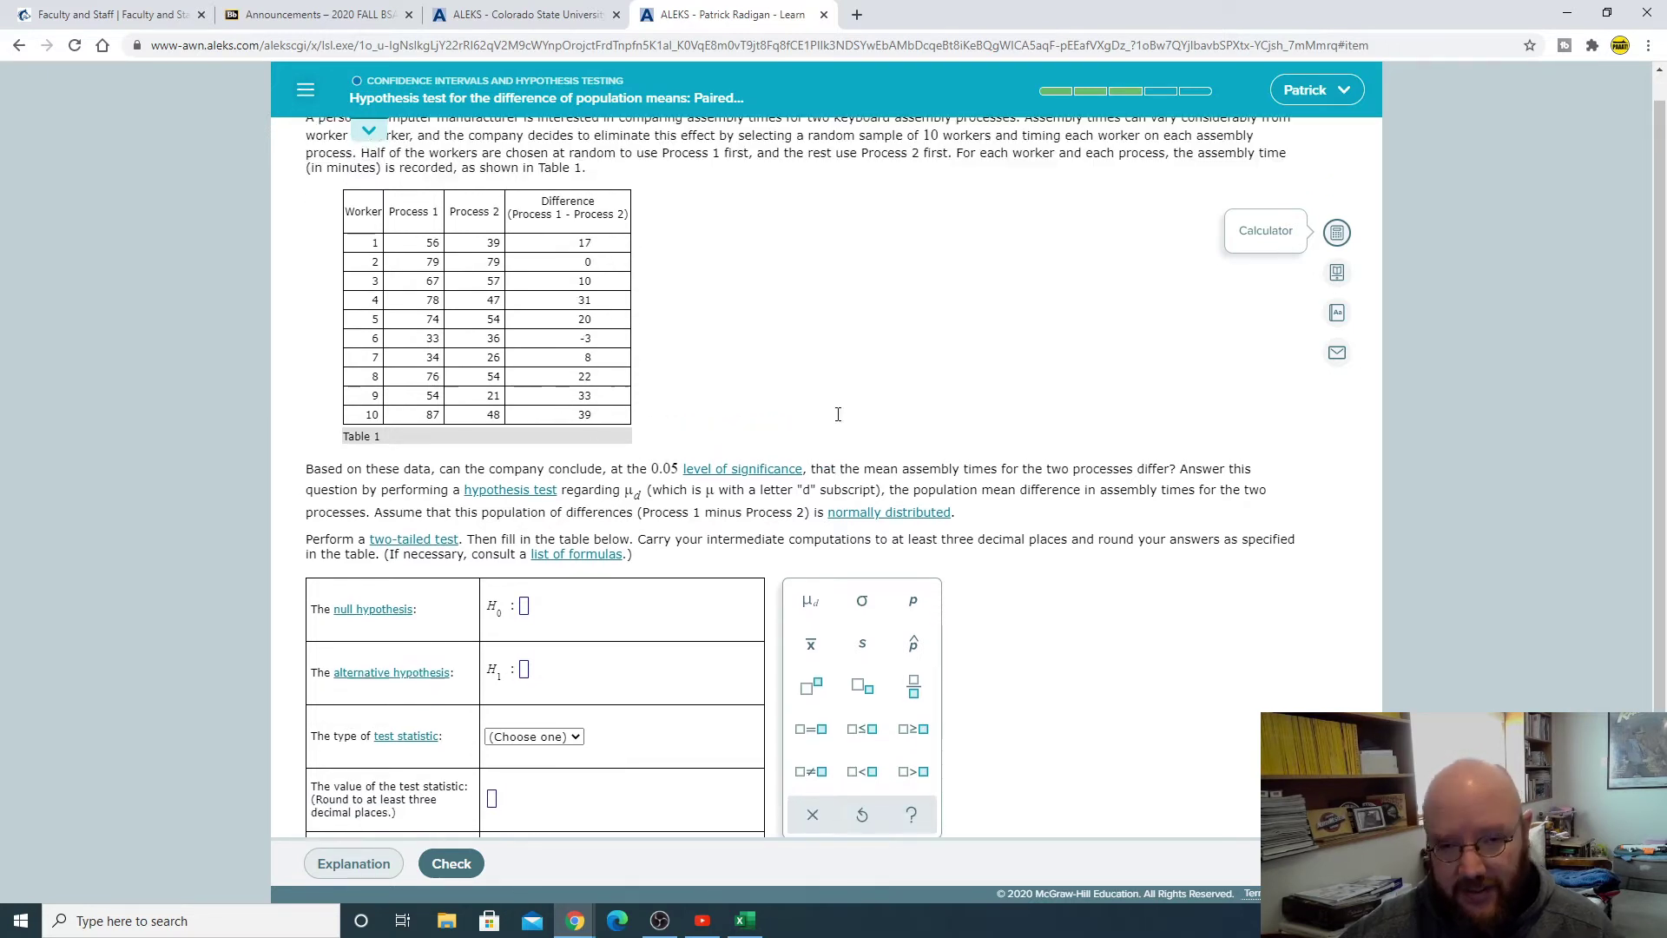
pyautogui.scroll(1, 838, 421)
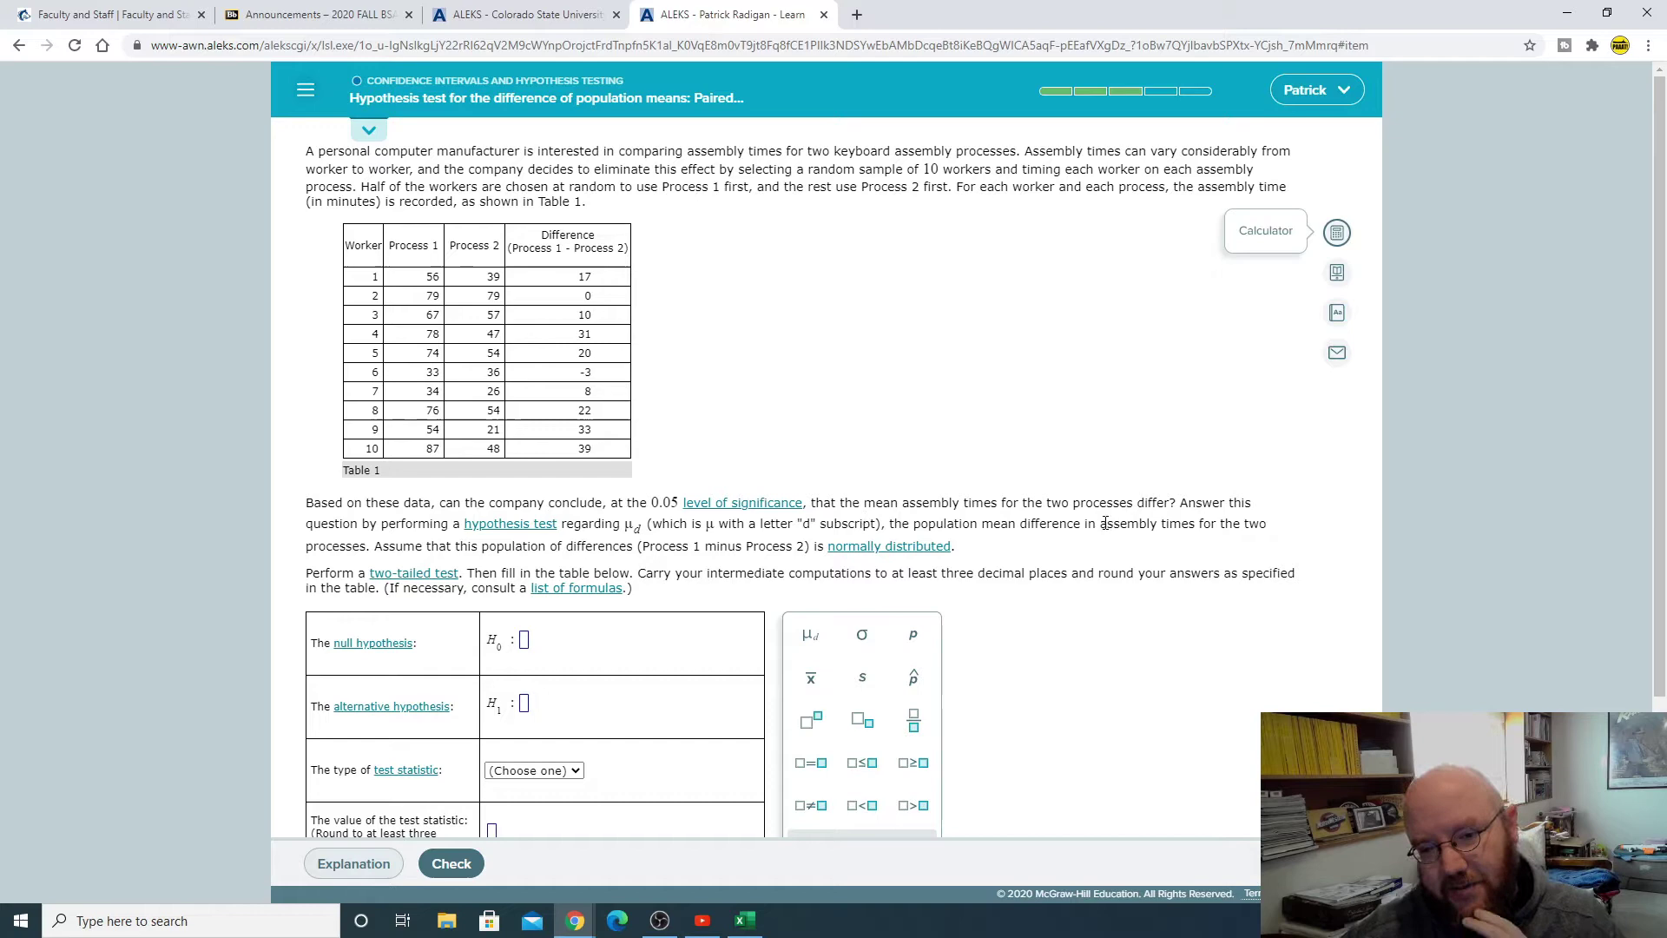
pyautogui.moveTo(1050, 503); pyautogui.dragTo(1172, 503)
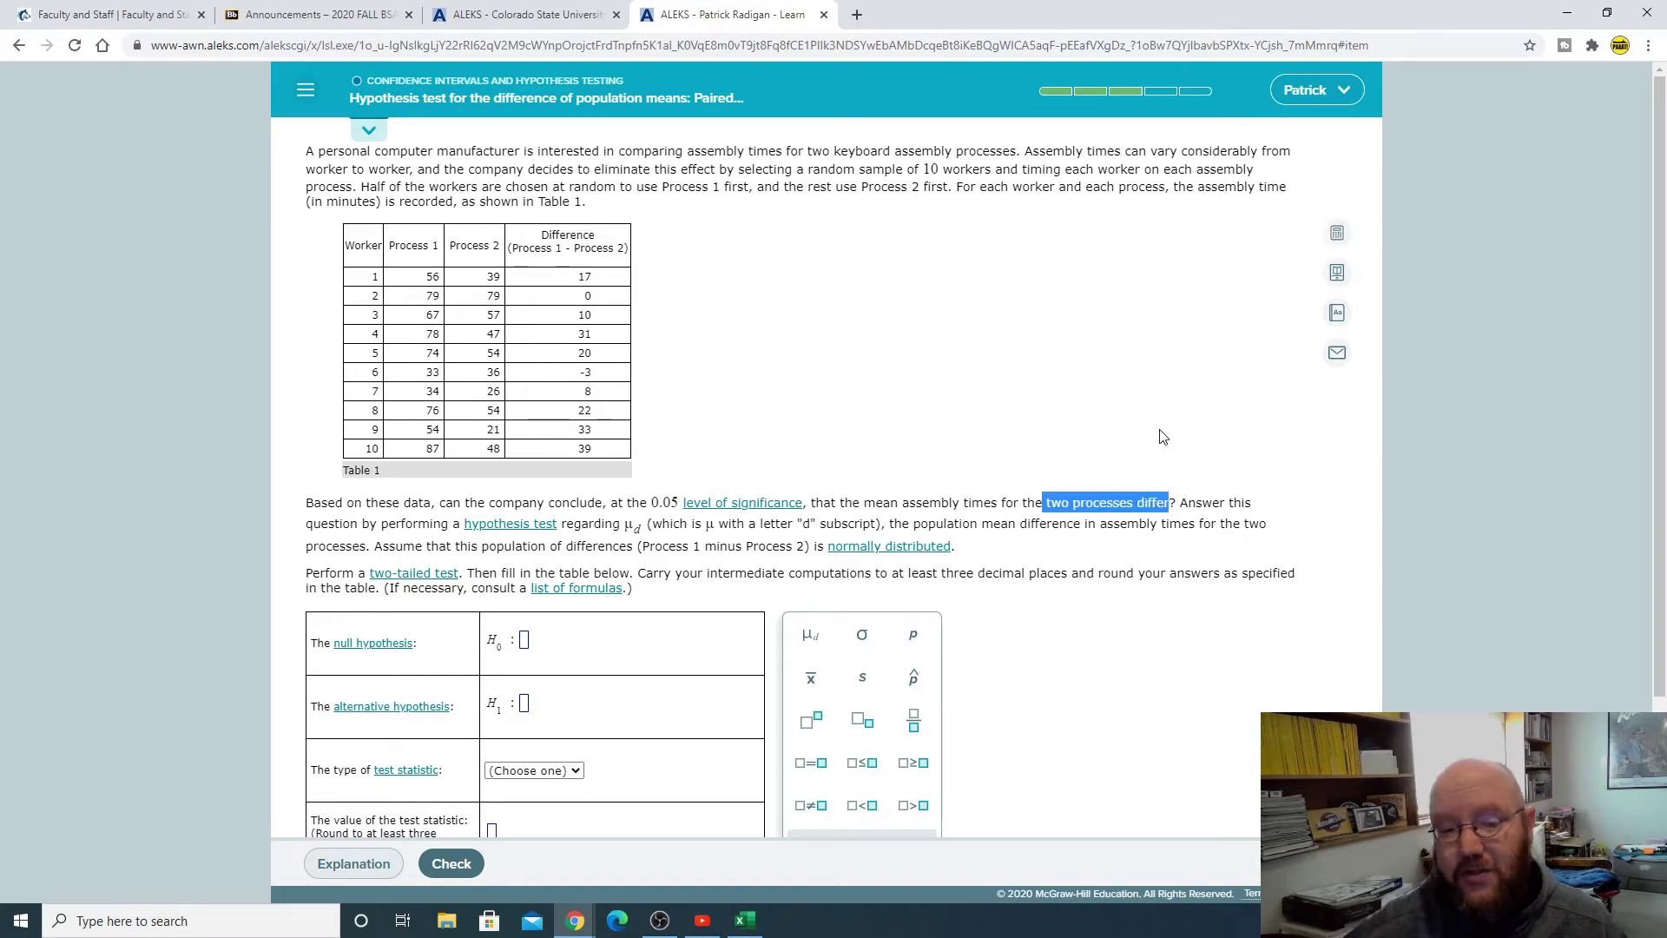
pyautogui.scroll(-3, 1007, 415)
# Step: Enter the hypotheses H1: μd ≠ 0 and H0: μd = 0 with the palette
pyautogui.click(526, 447)
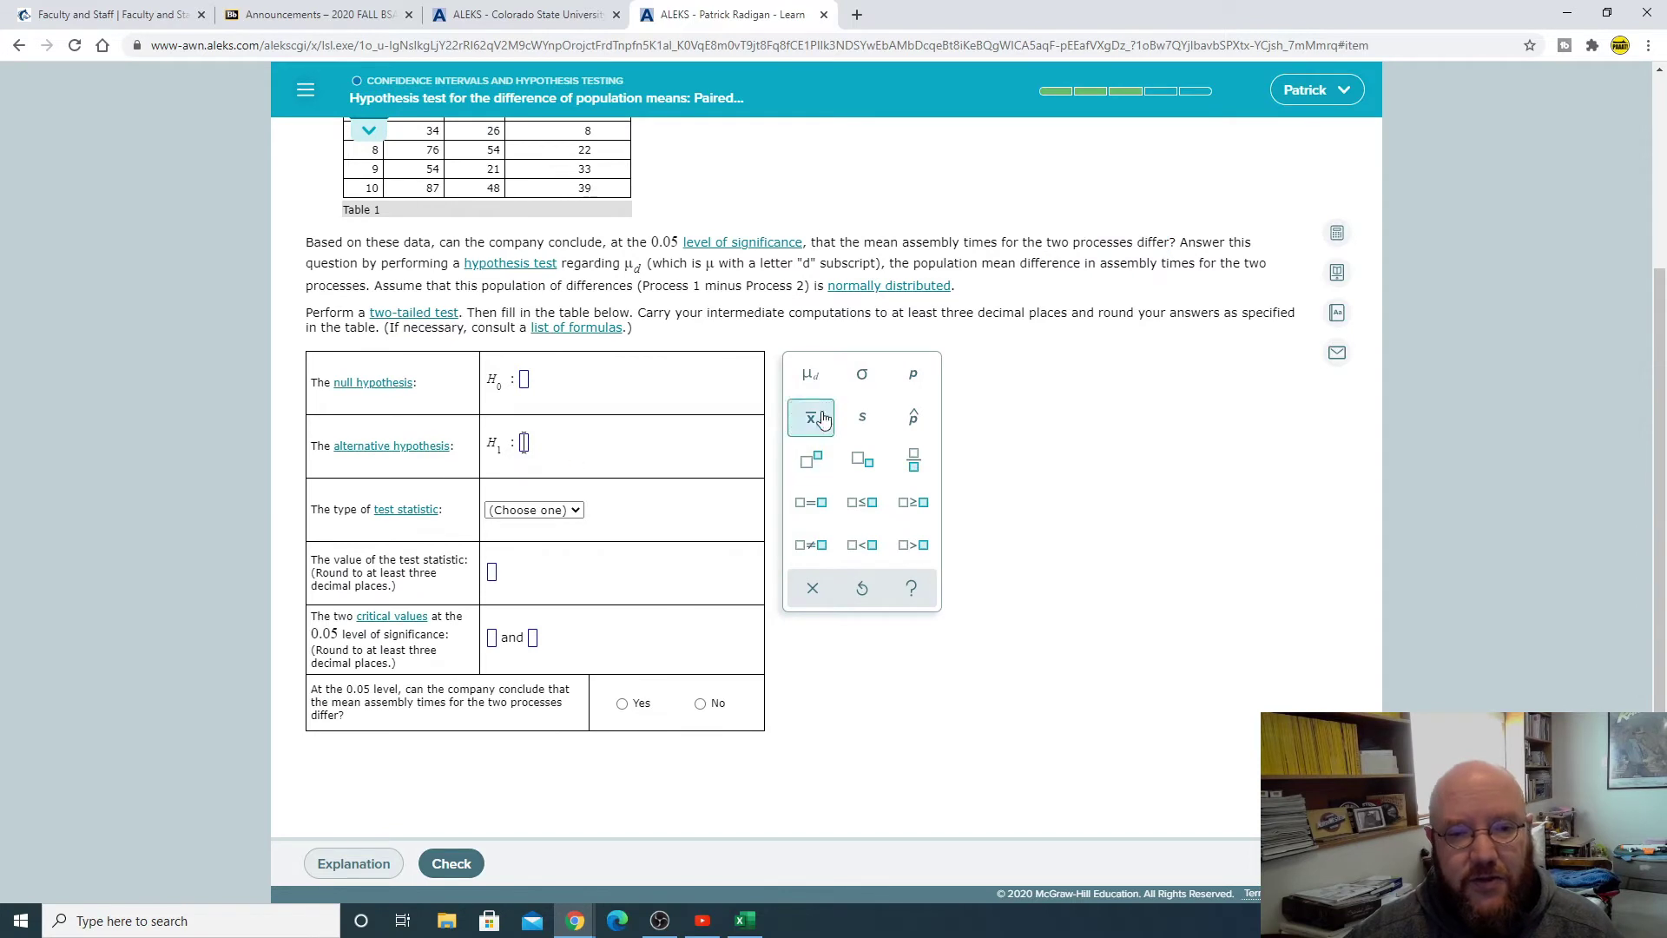
pyautogui.click(810, 375)
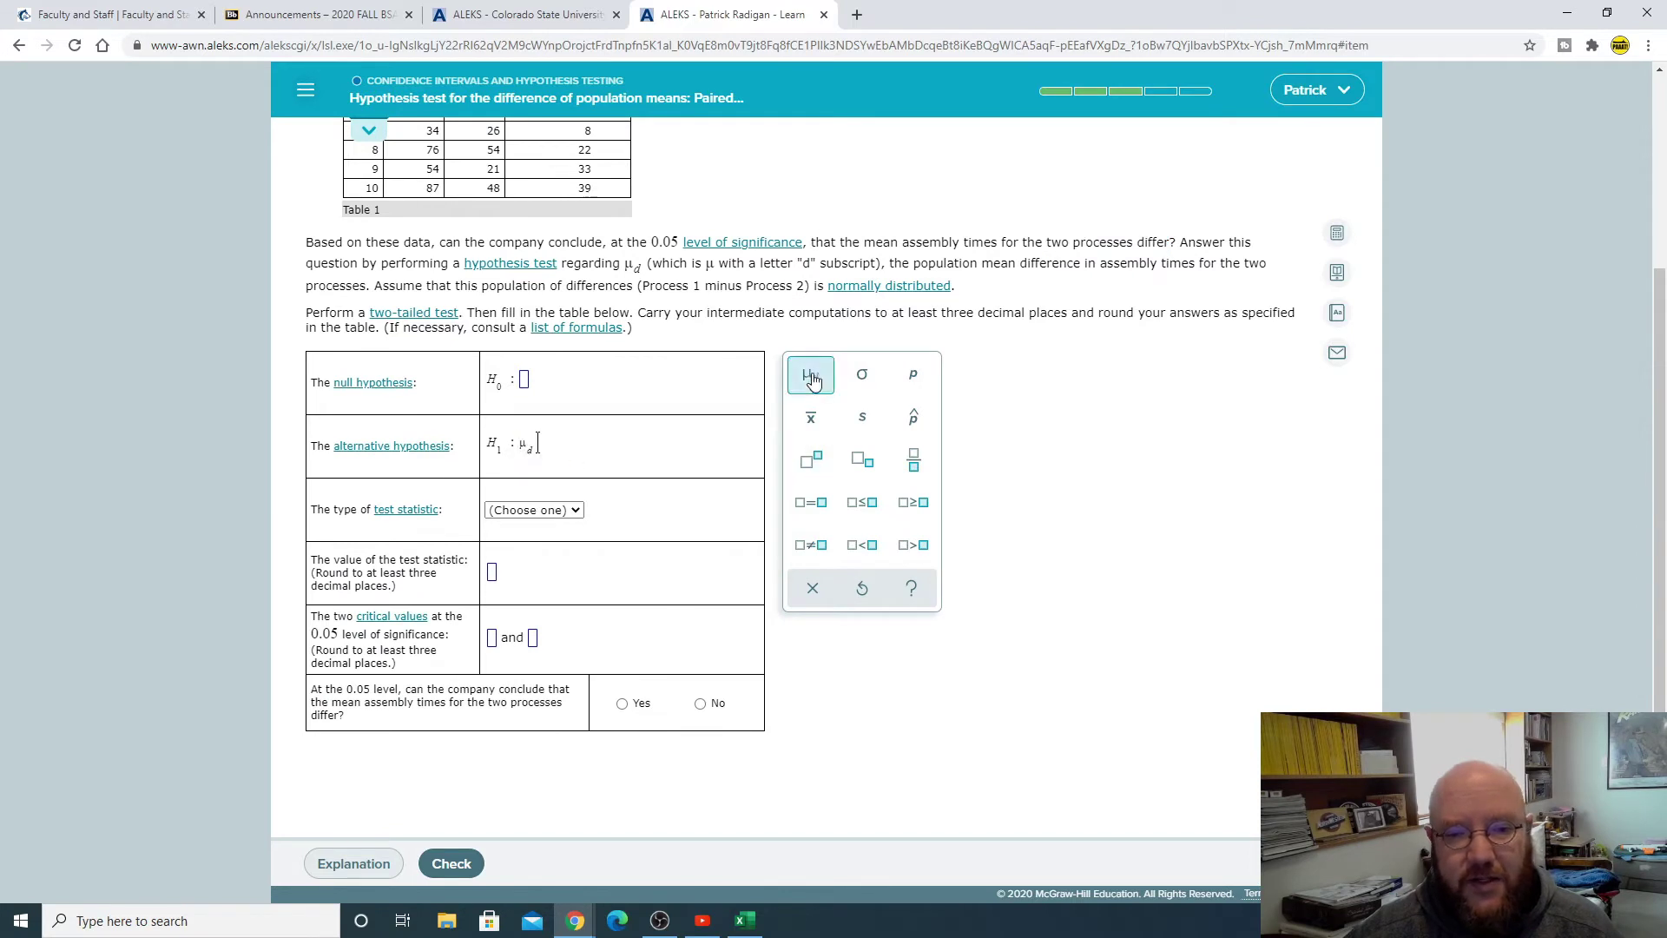
pyautogui.click(811, 544)
pyautogui.write('0')
pyautogui.press('Tab')
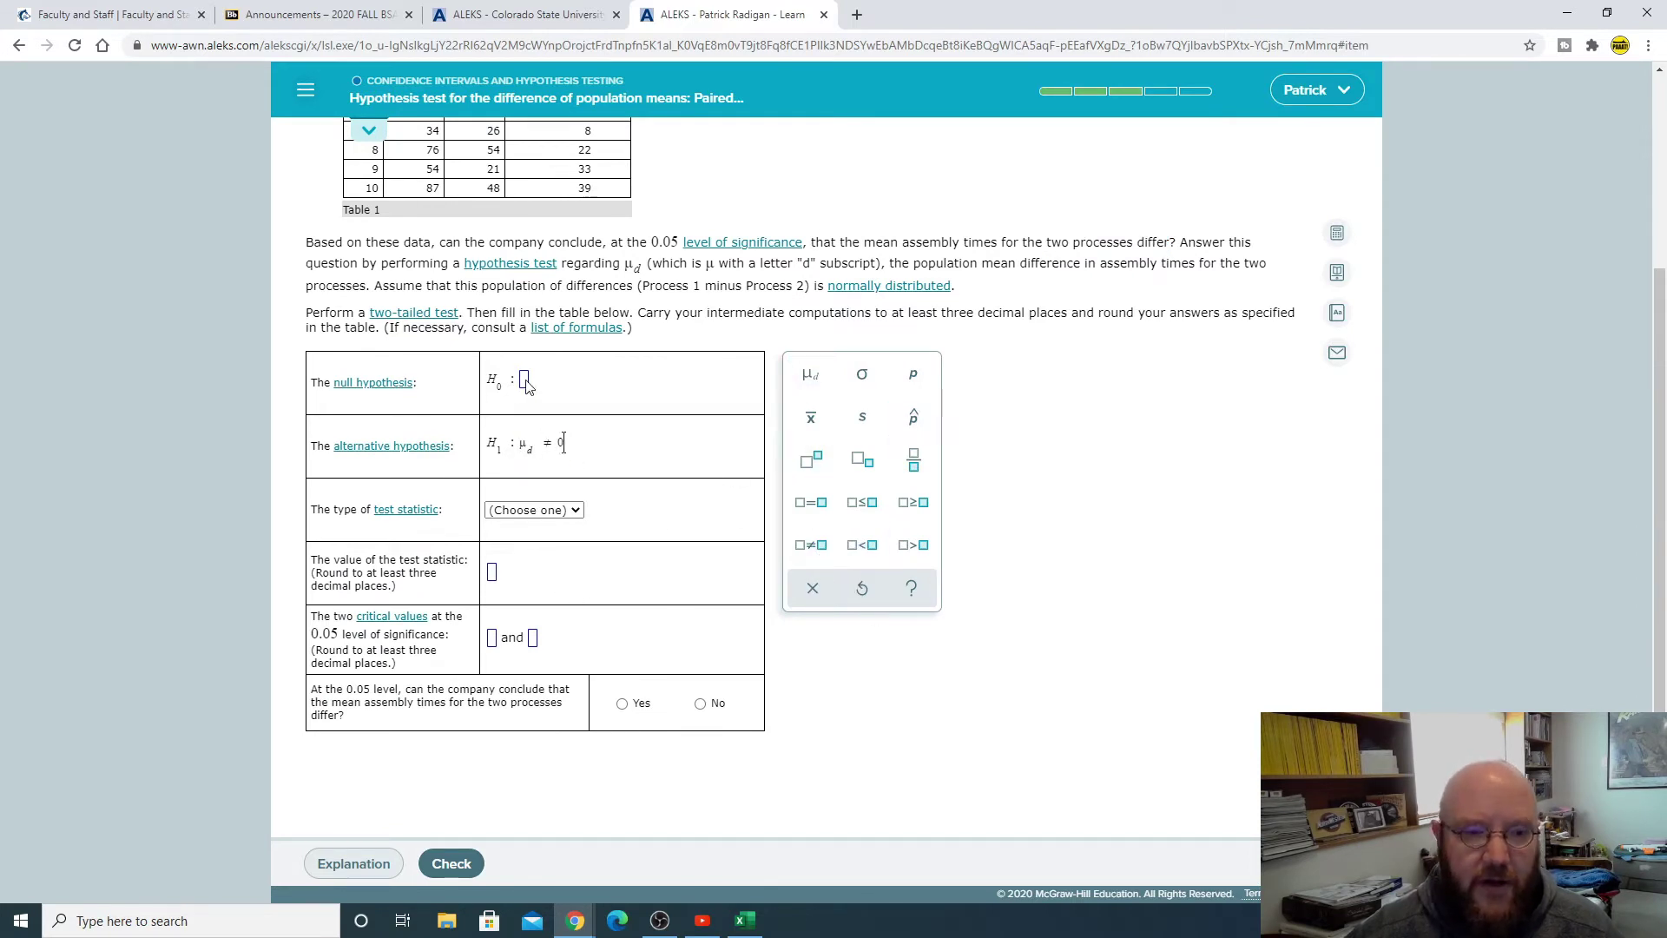
pyautogui.click(810, 375)
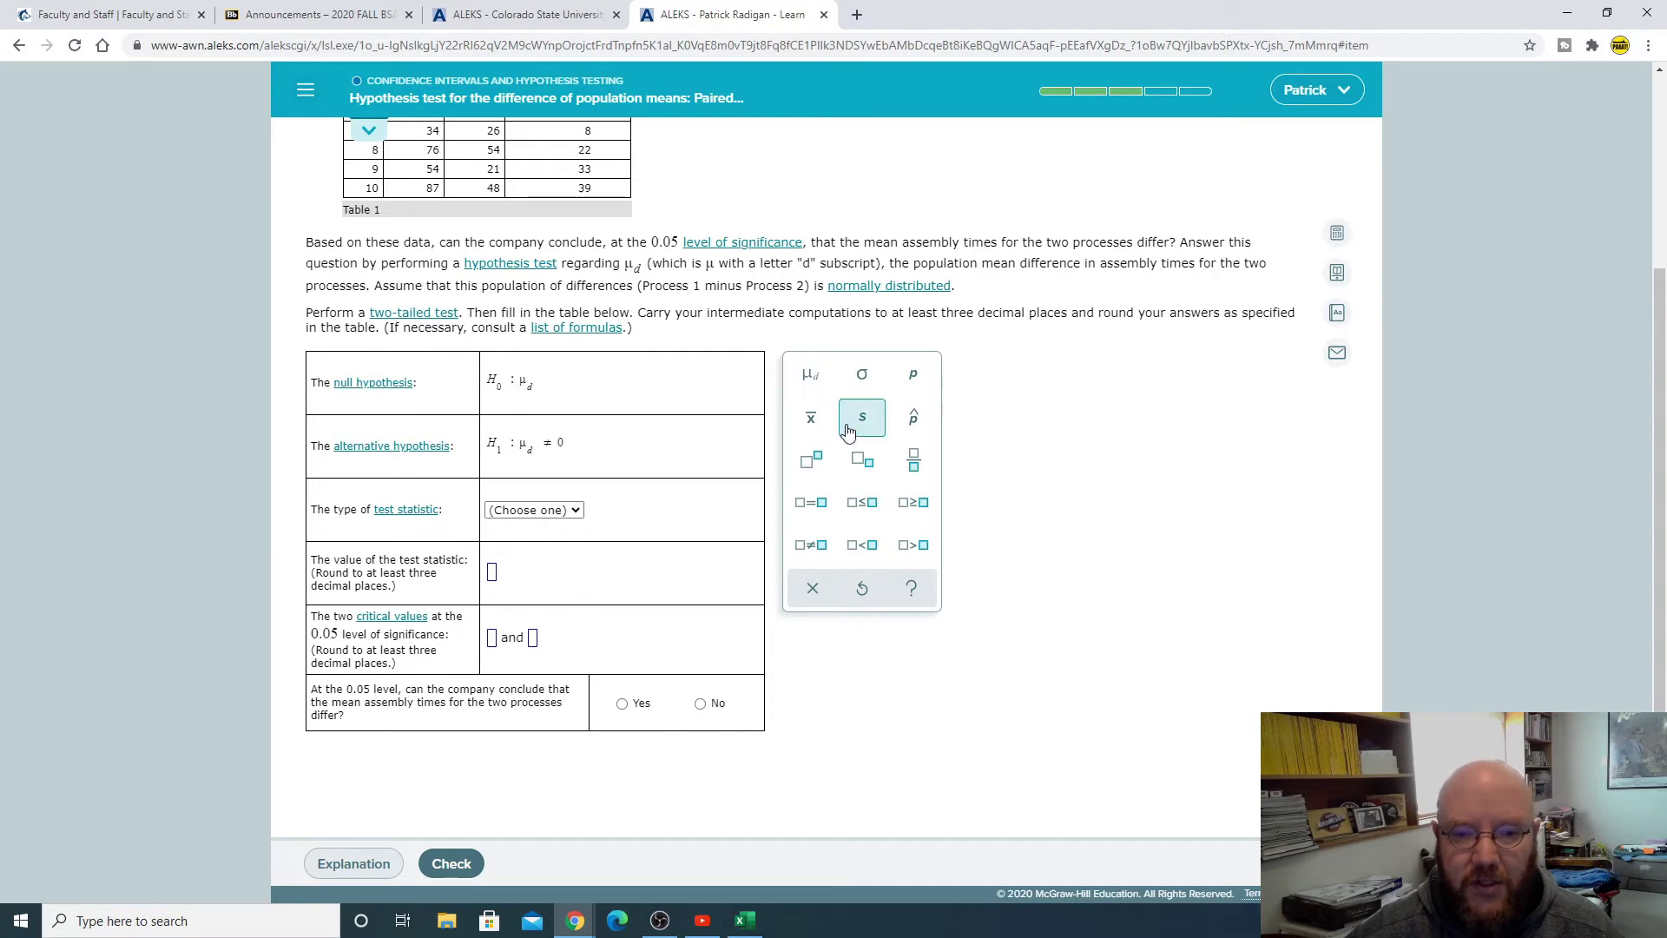
pyautogui.click(810, 503)
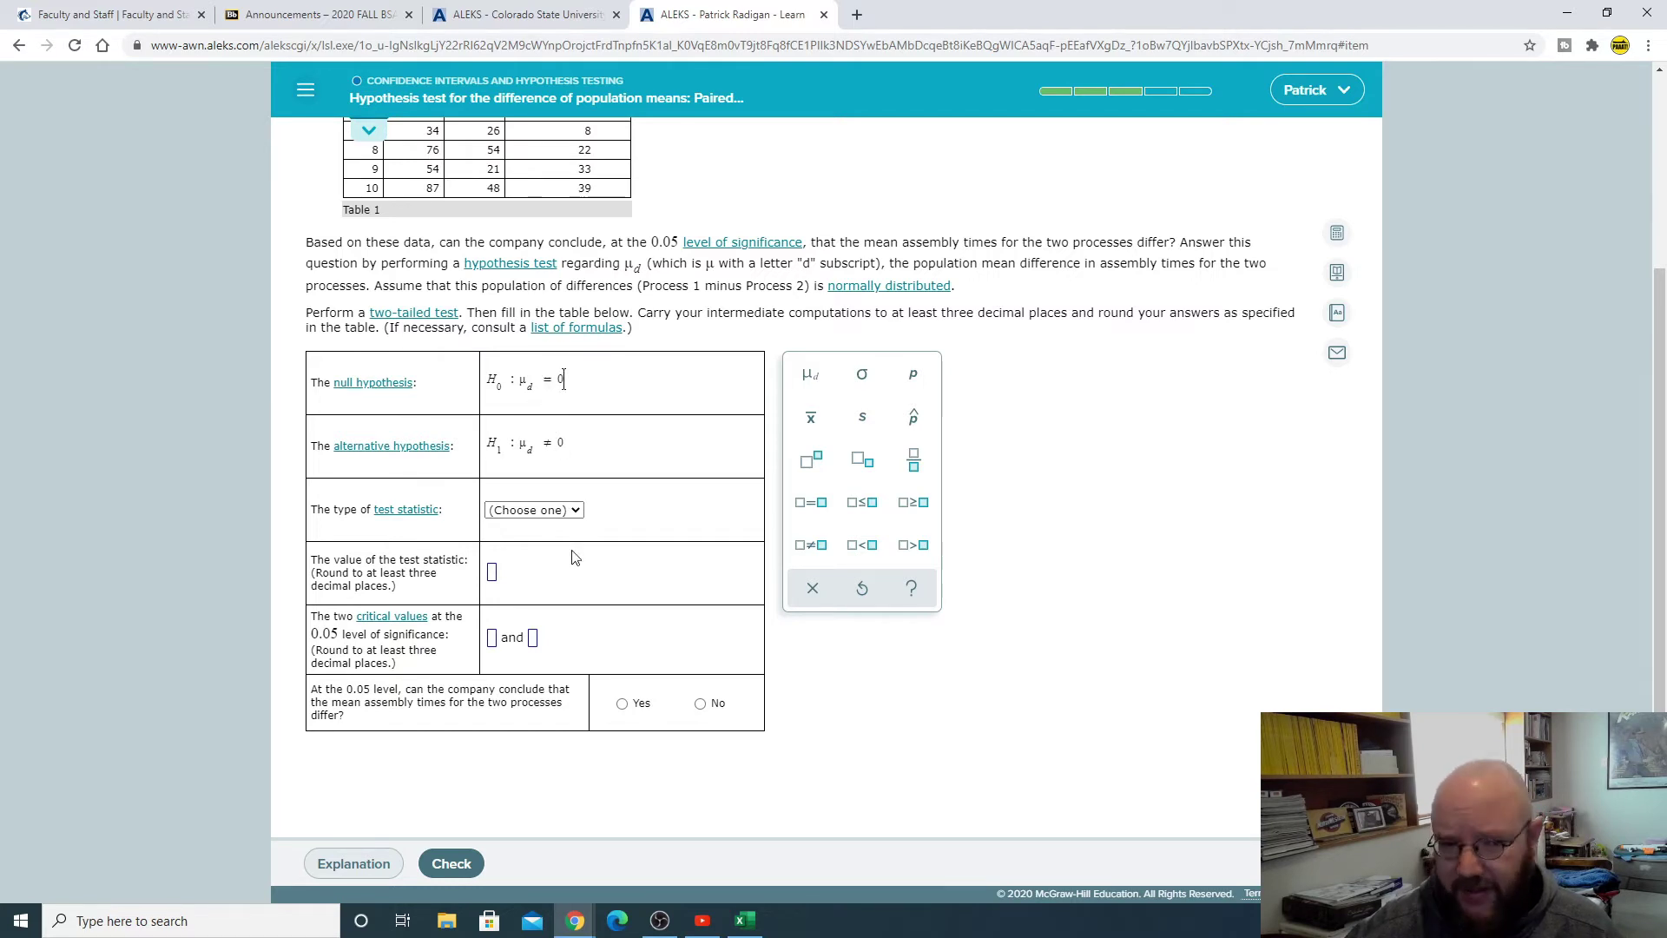
# Step: Choose t as the test statistic type
pyautogui.click(556, 510)
pyautogui.click(544, 548)
pyautogui.click(1038, 483)
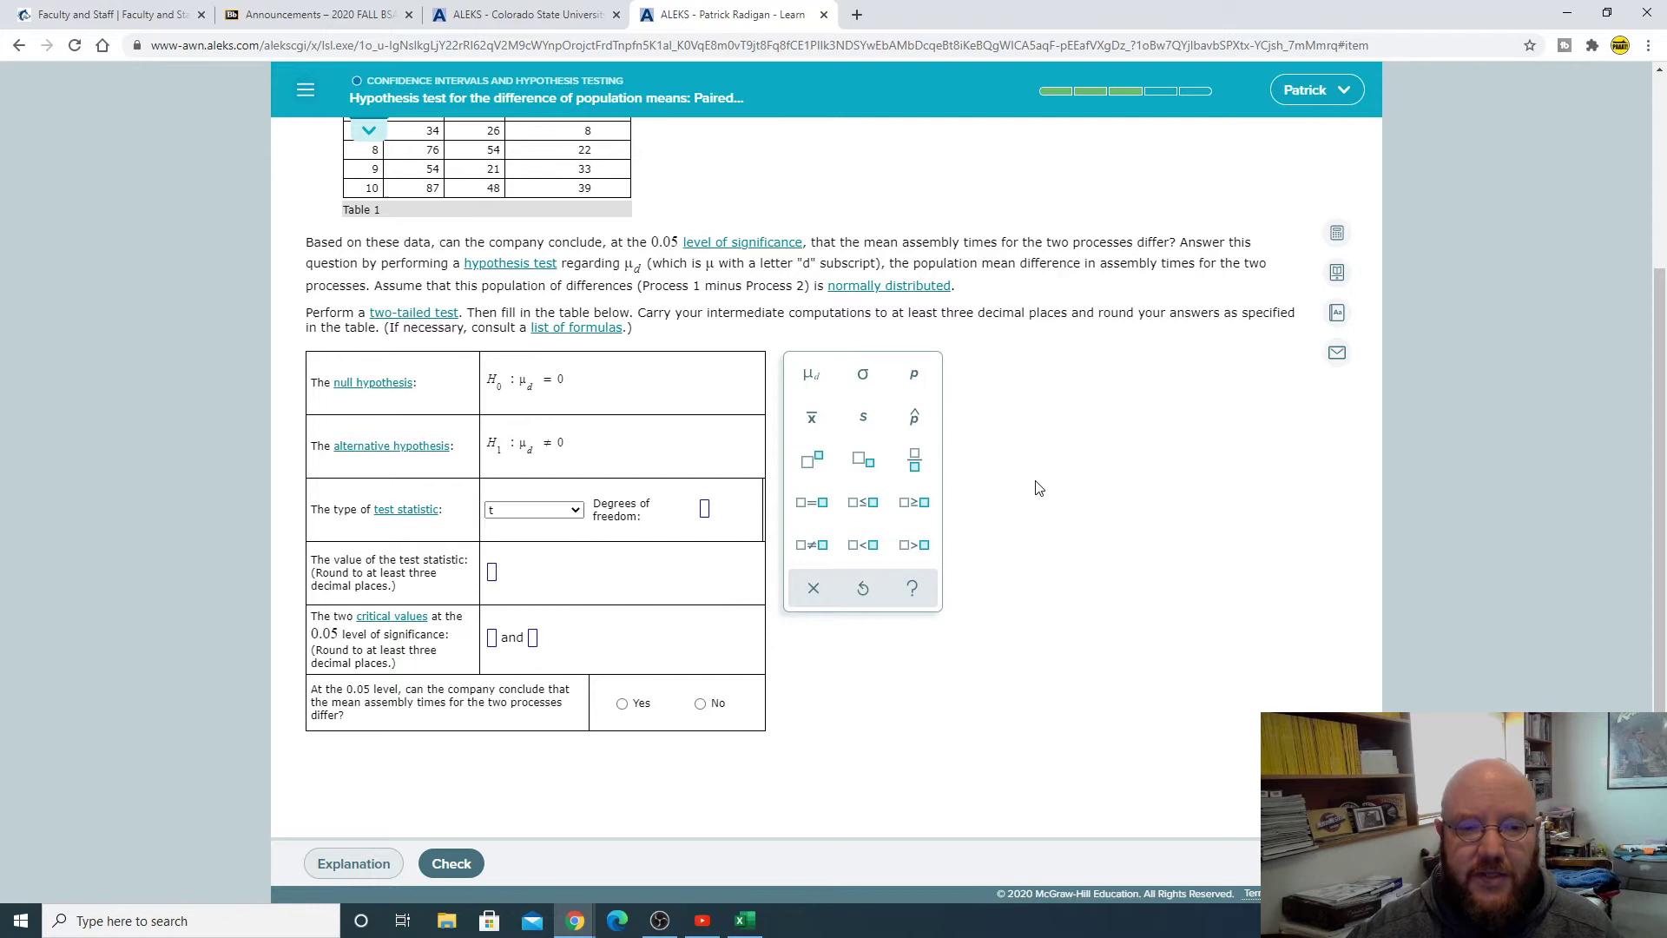
pyautogui.scroll(2, 747, 420)
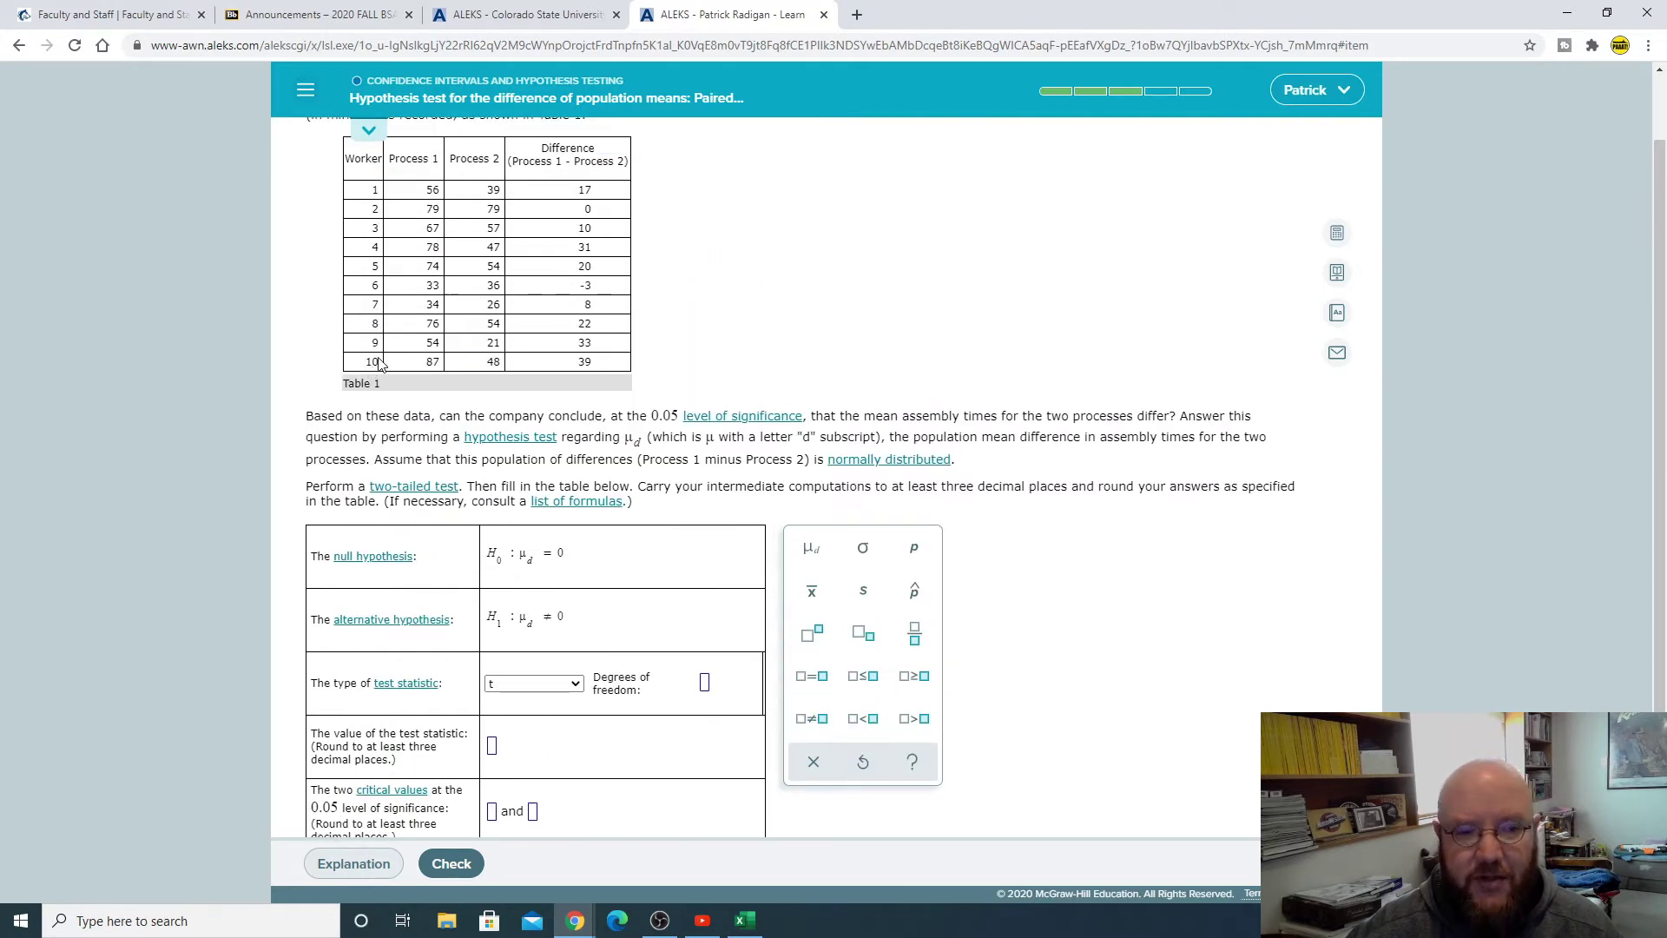
# Step: Enter 9 as the degrees of freedom
pyautogui.click(706, 684)
pyautogui.write('9')
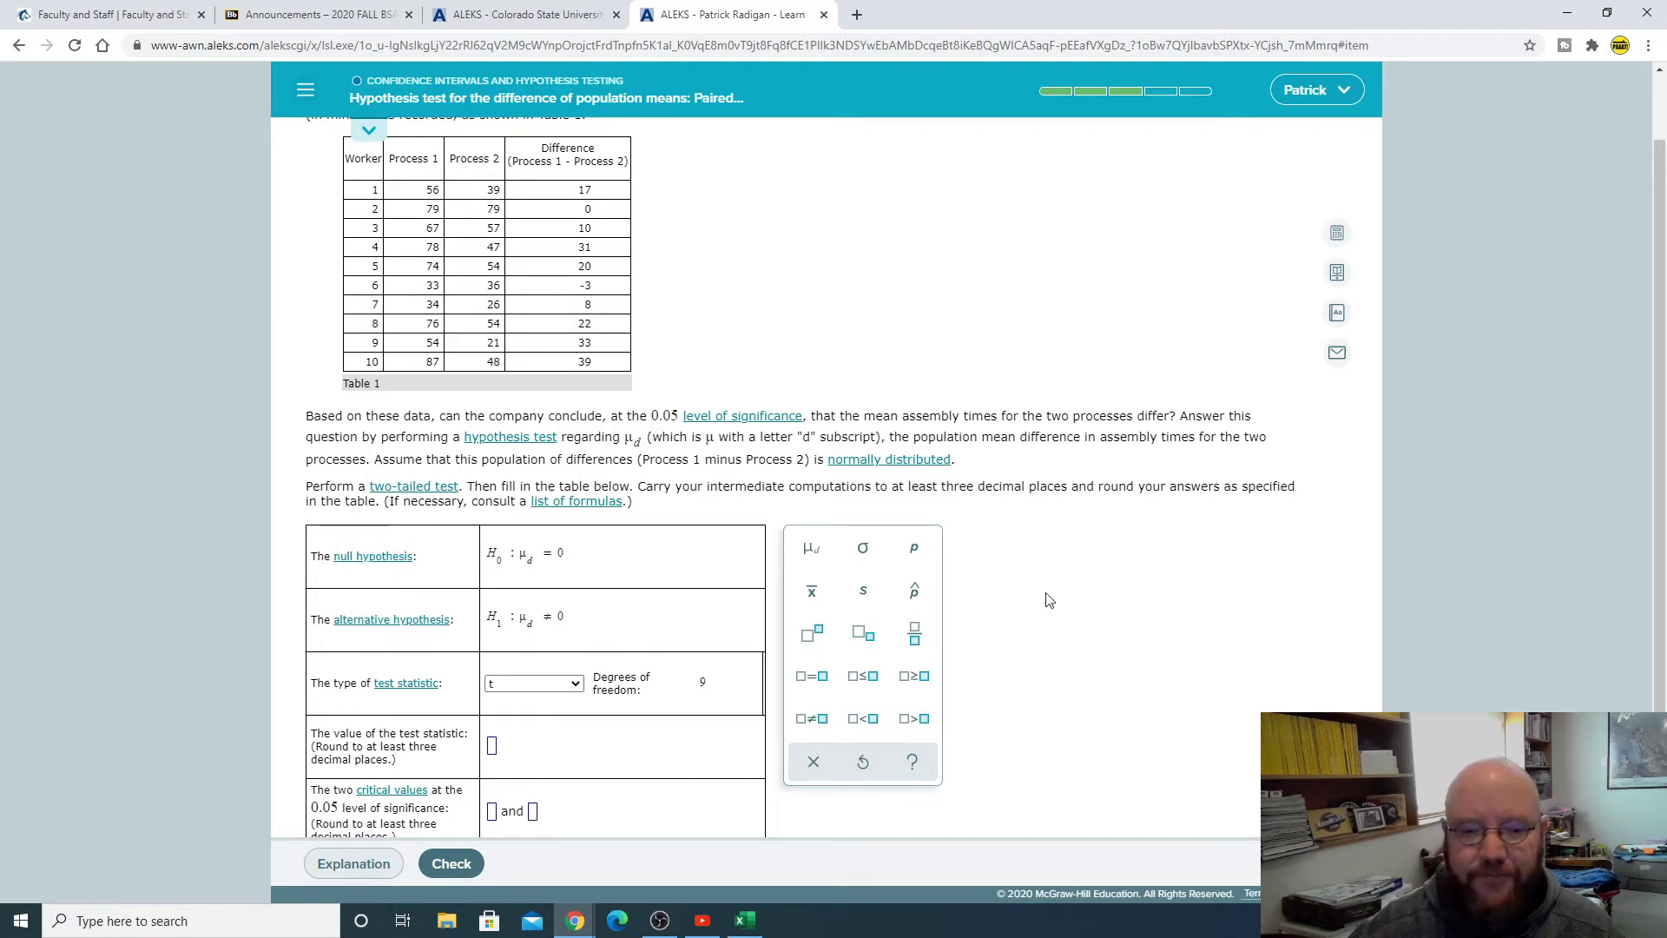
pyautogui.scroll(-2, 1045, 596)
pyautogui.scroll(2, 1209, 480)
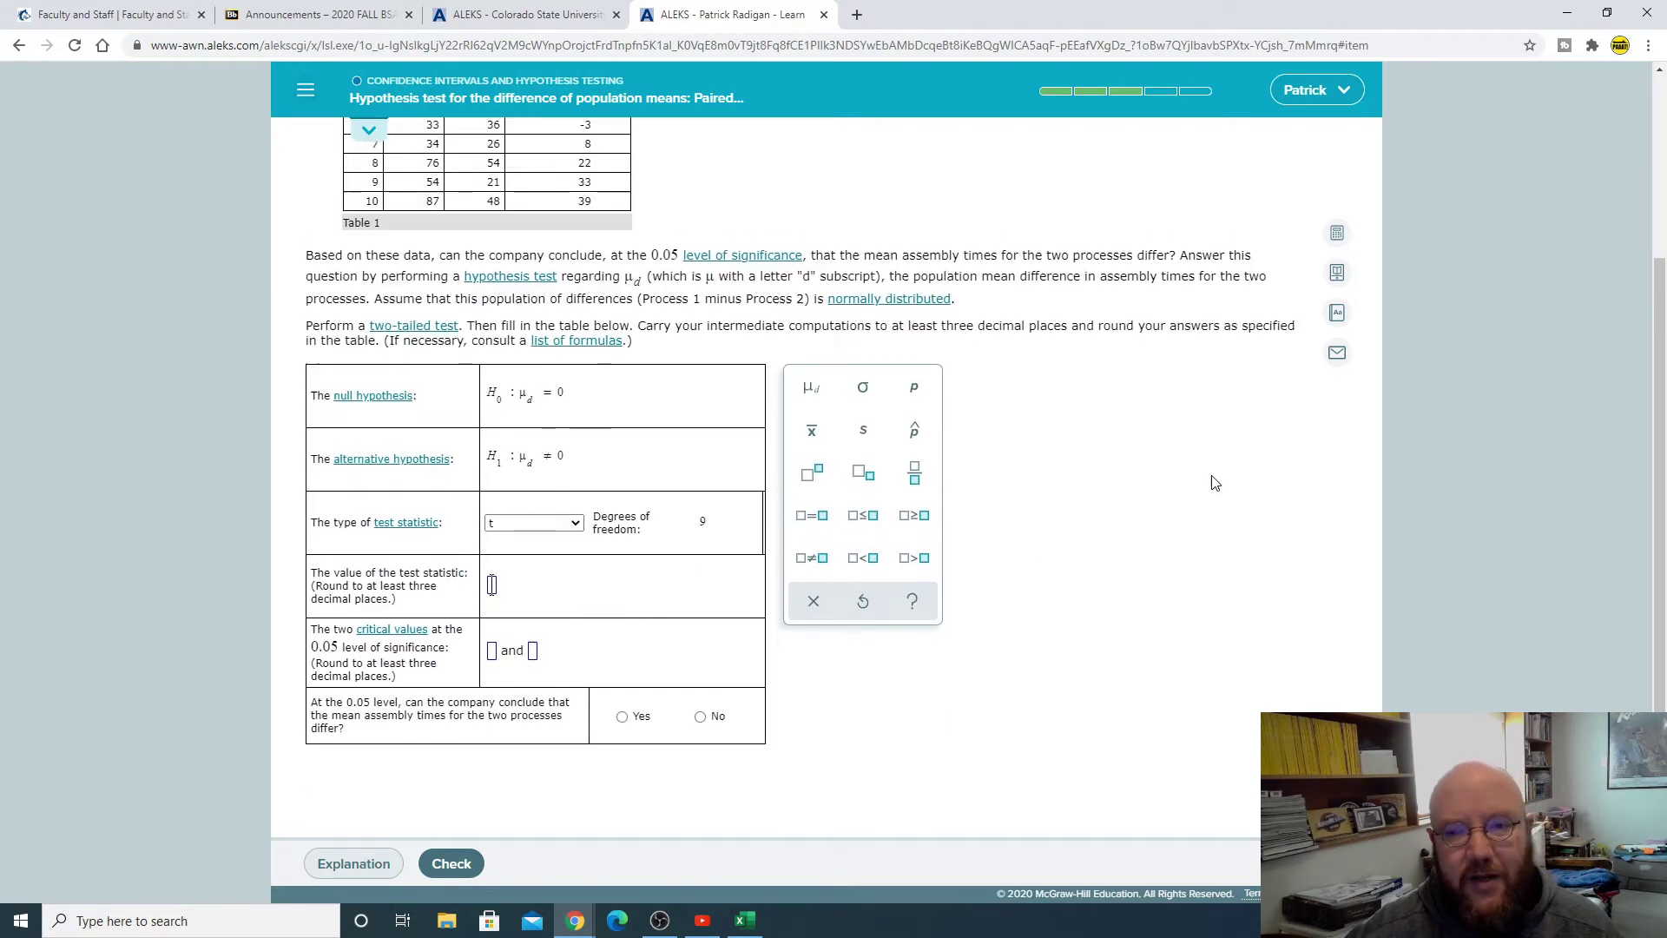
pyautogui.click(1337, 233)
pyautogui.click(986, 234)
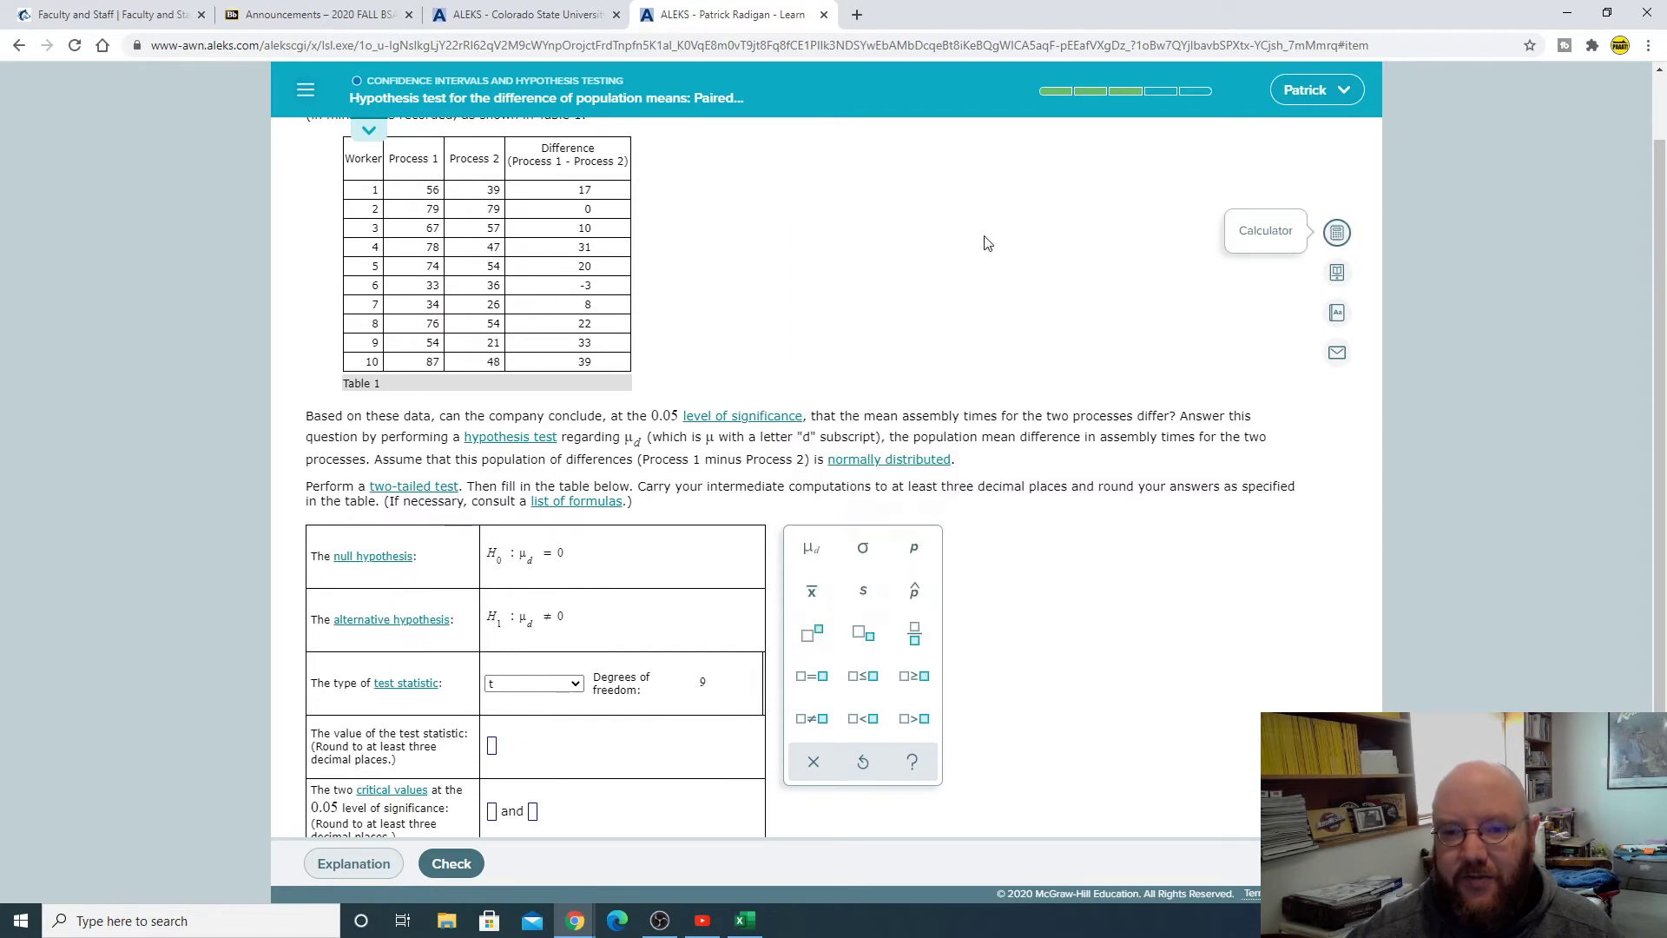
# Step: Look up the unknown-σ row in the formula dictionary, then close it
pyautogui.click(576, 502)
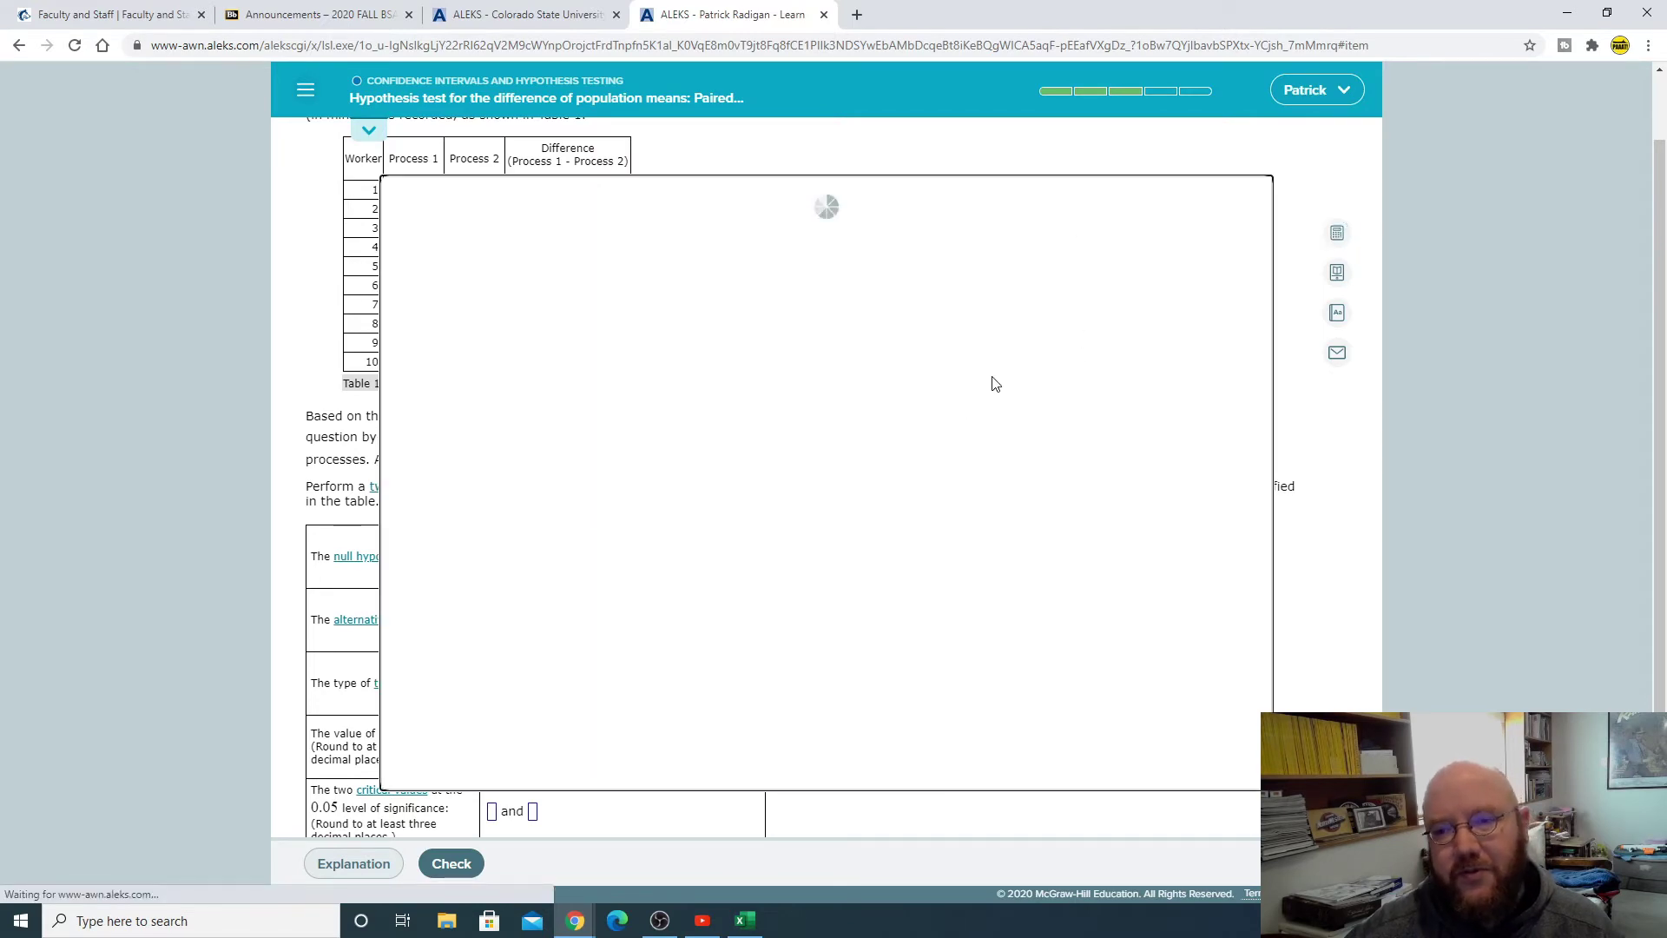
pyautogui.scroll(-5, 1002, 400)
pyautogui.scroll(-2, 1010, 410)
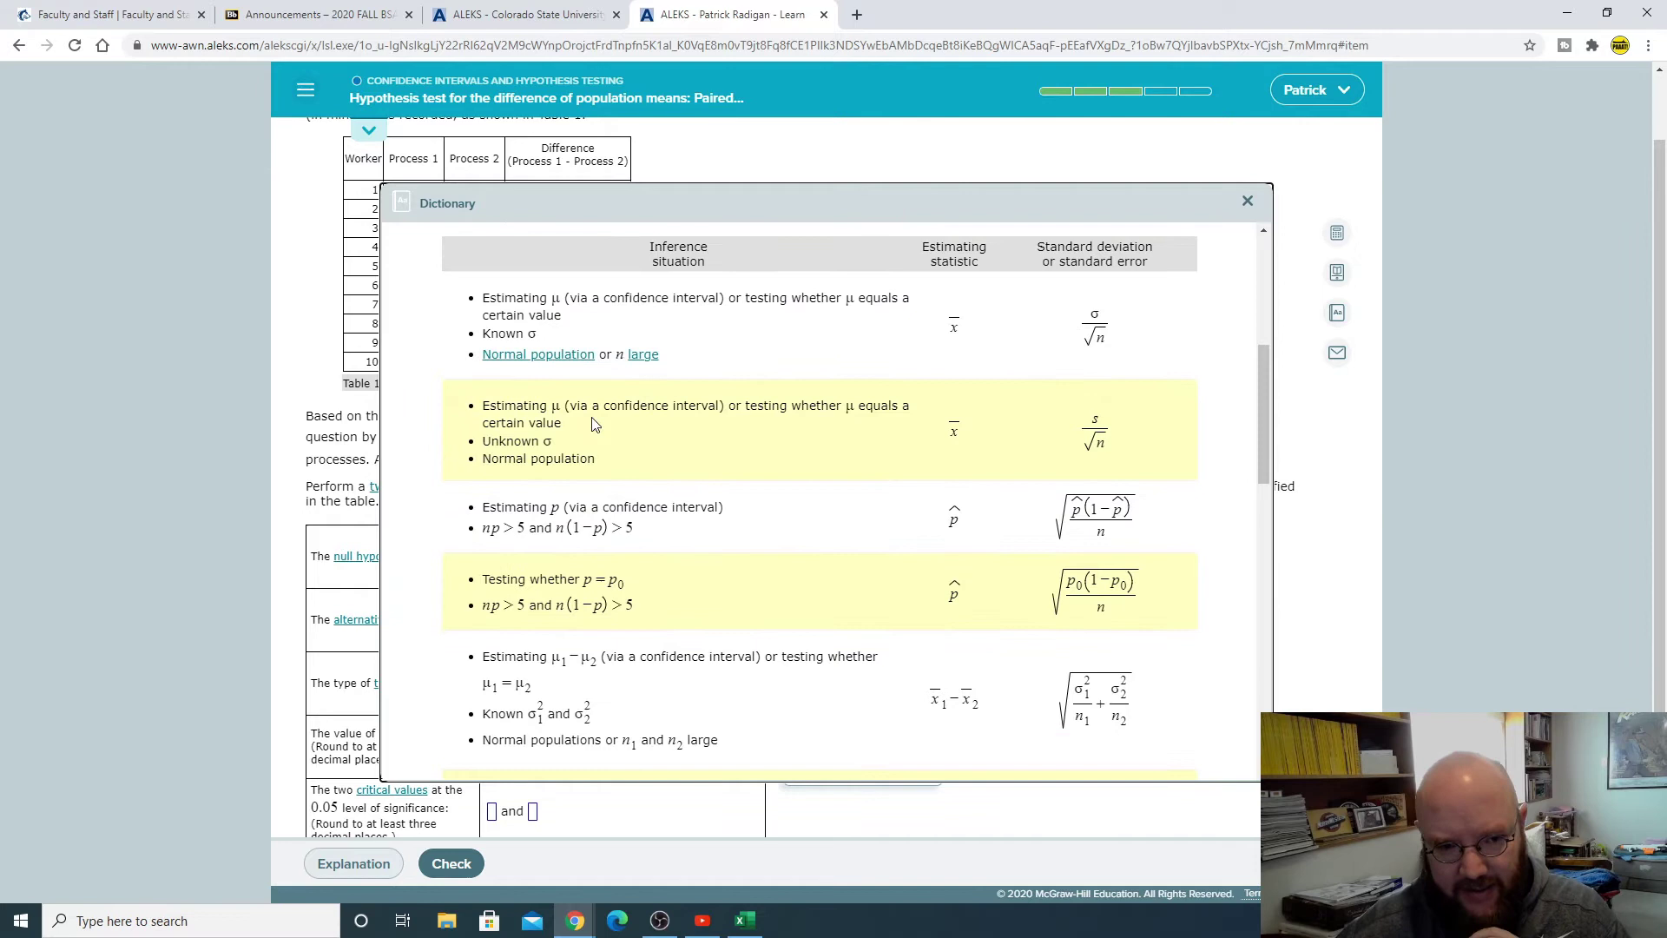
pyautogui.moveTo(485, 408); pyautogui.dragTo(729, 463)
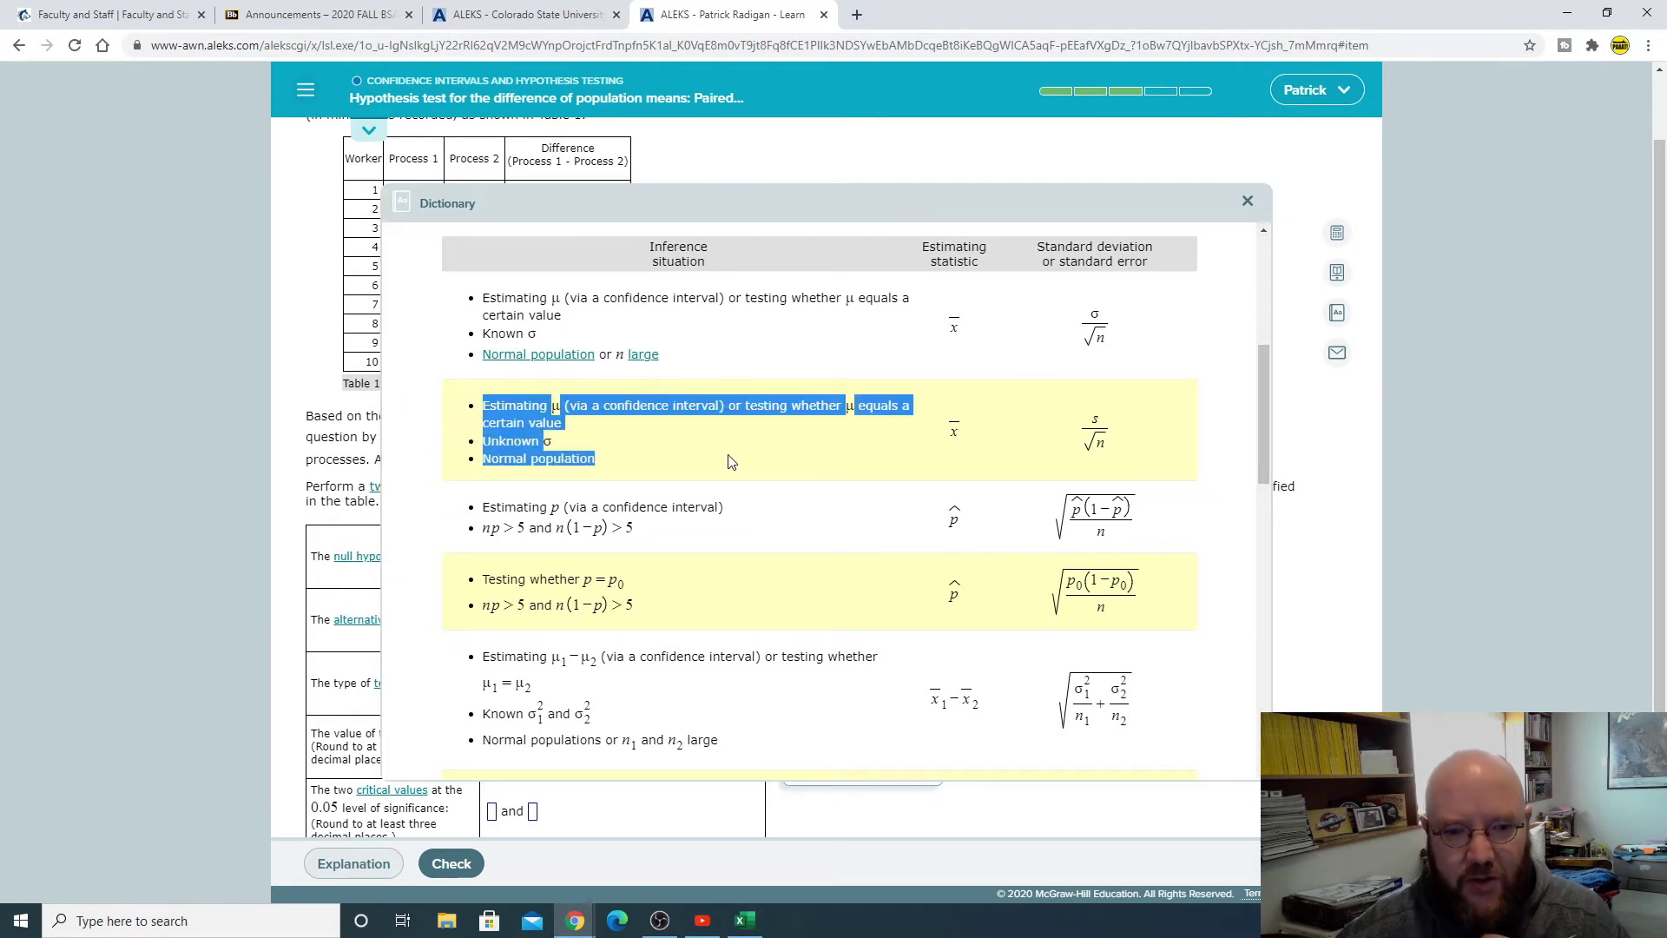
pyautogui.click(750, 438)
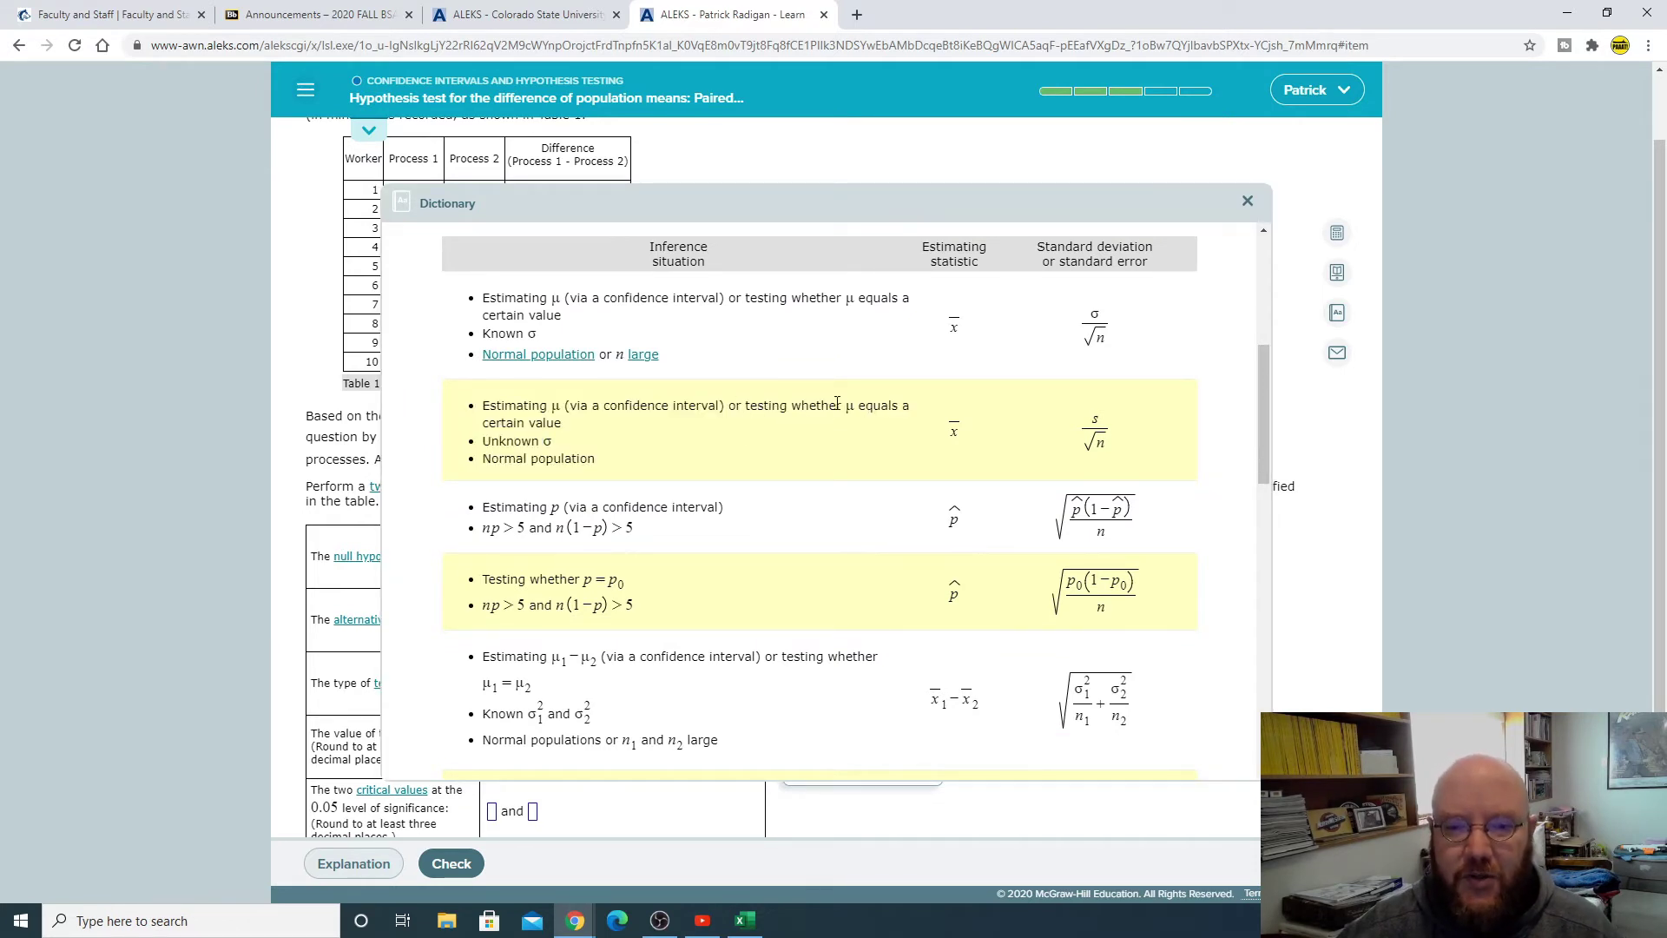
pyautogui.moveTo(484, 445); pyautogui.dragTo(571, 453)
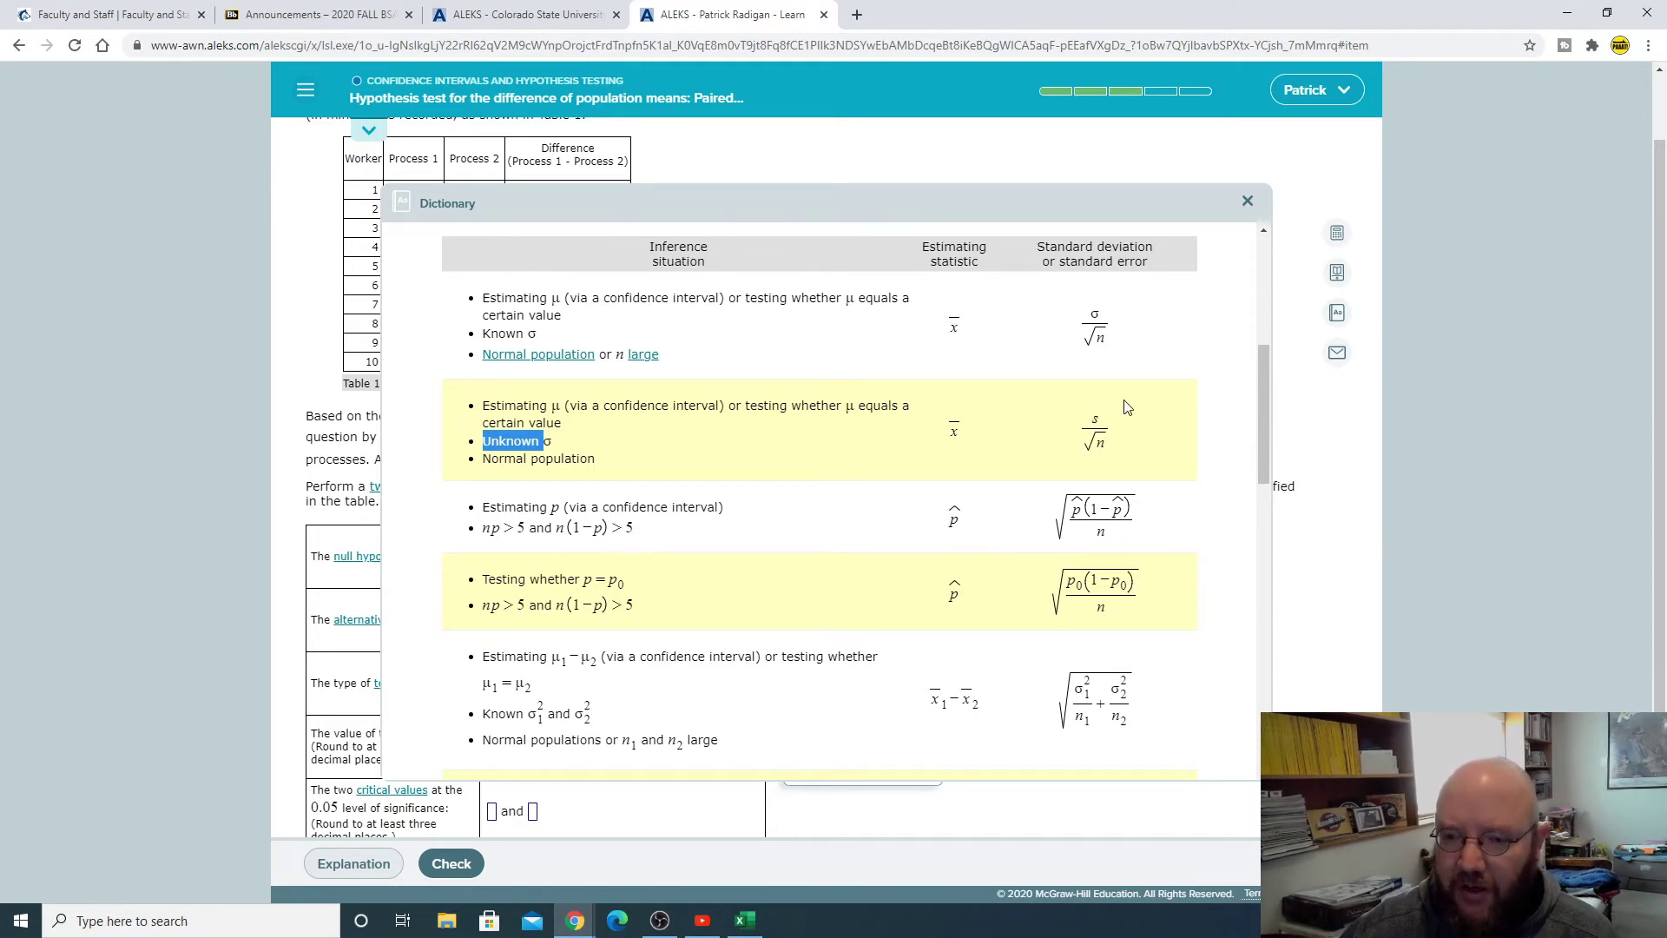
pyautogui.click(1247, 201)
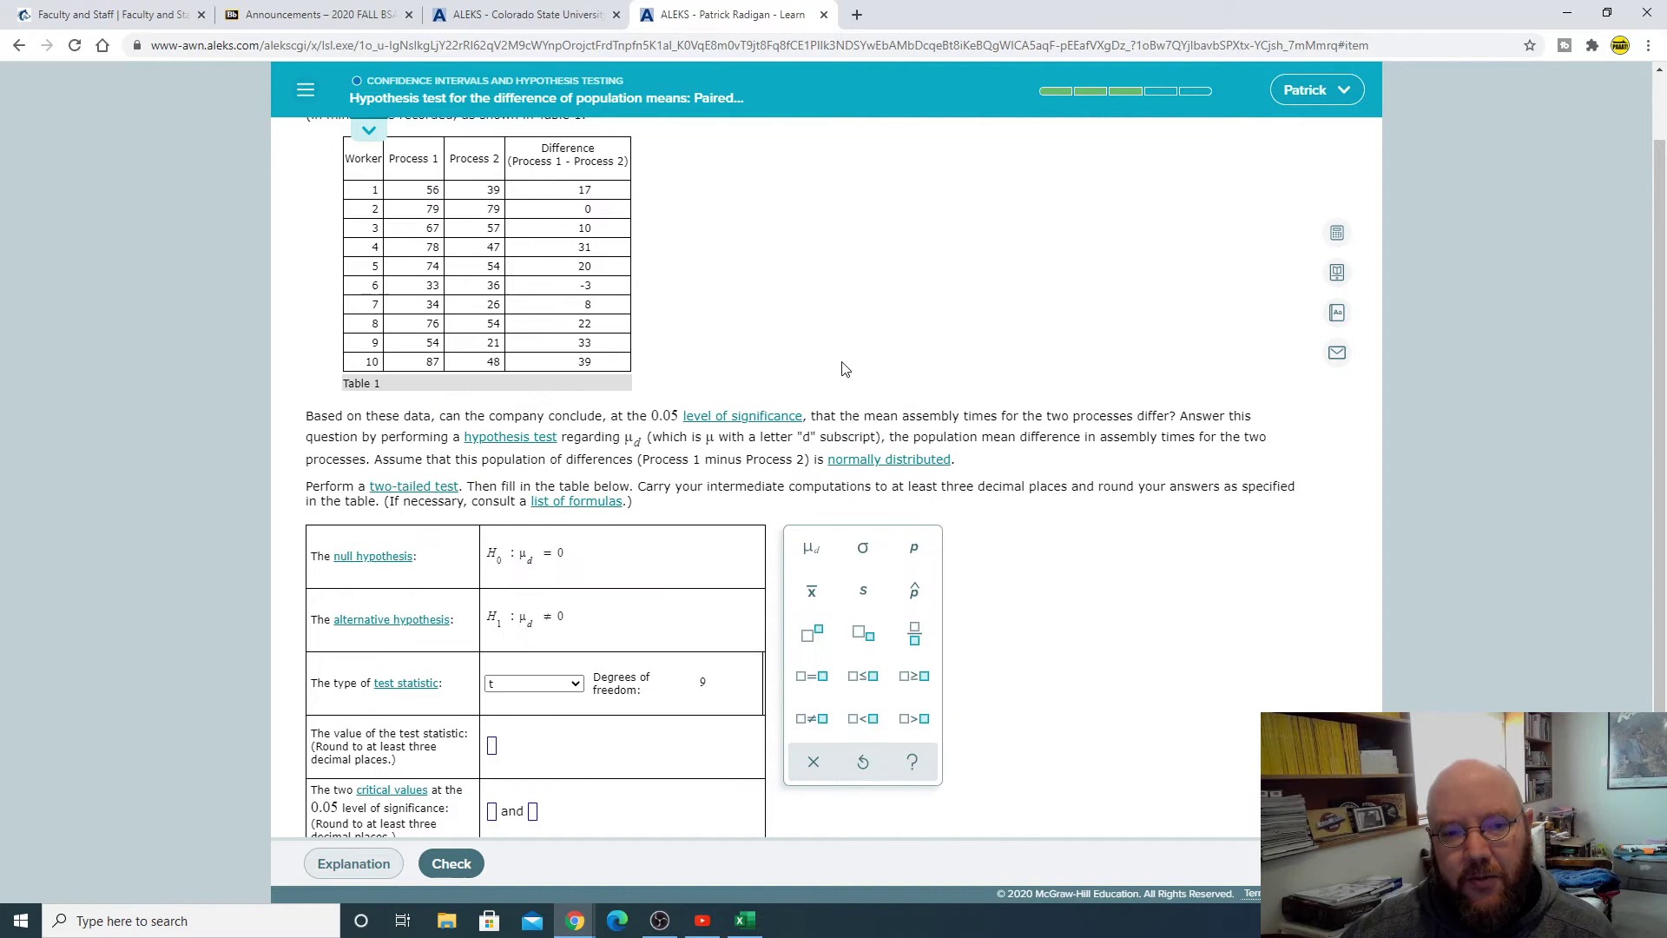
pyautogui.scroll(1, 837, 373)
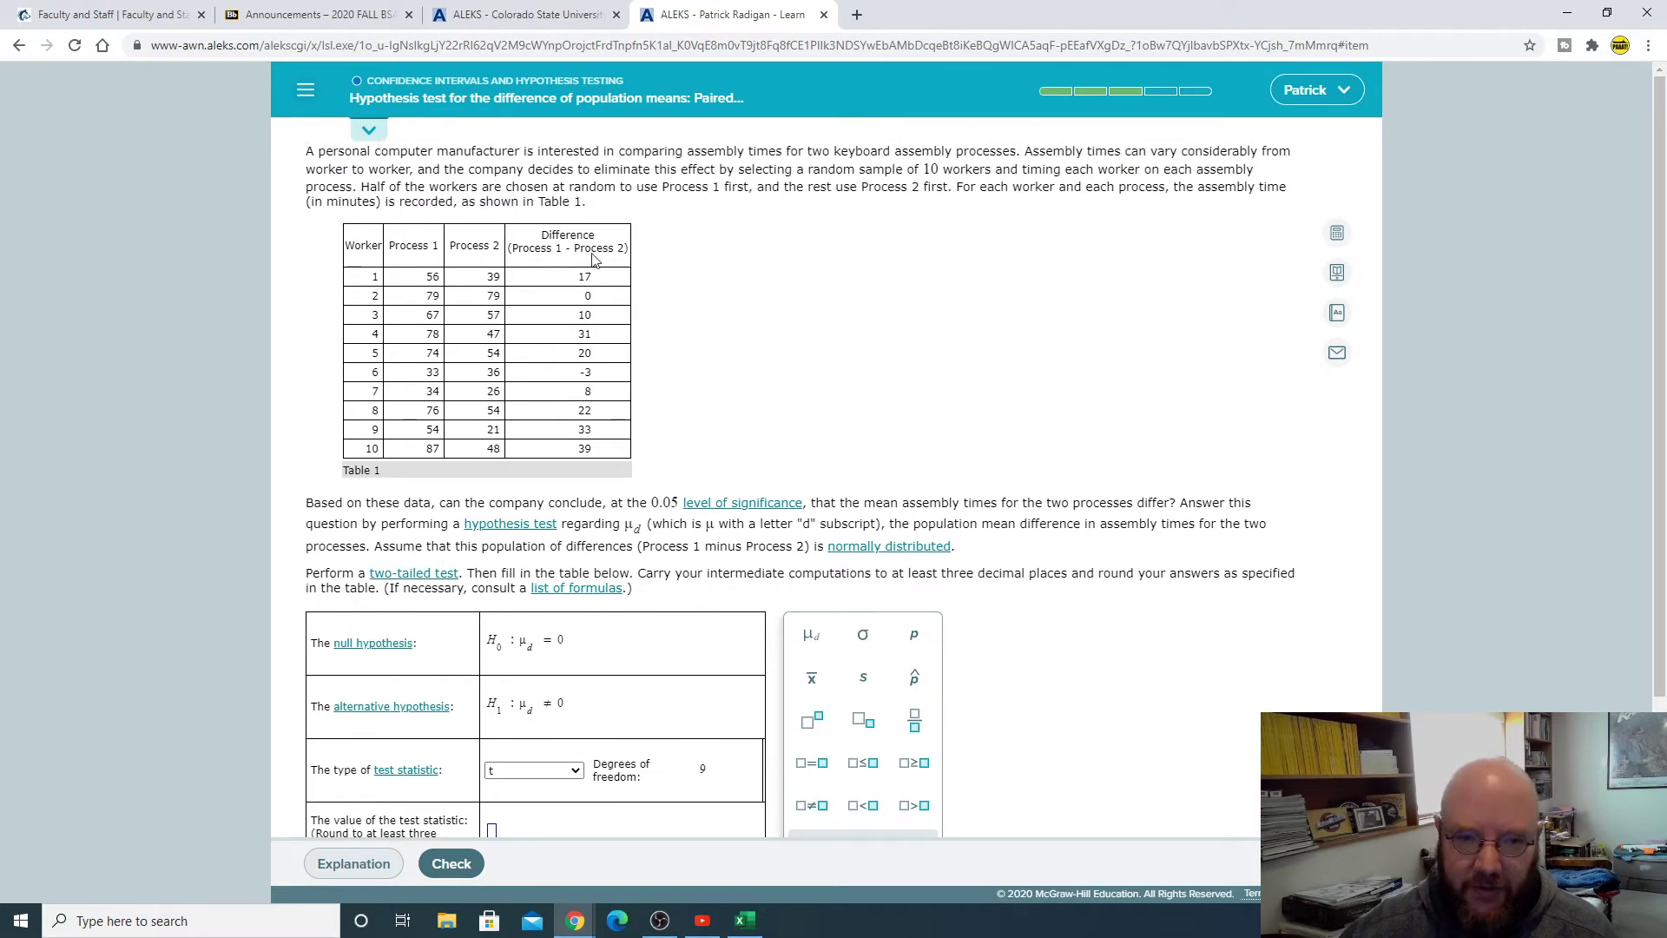
# Step: Try the calculator's x̄ mean function, clear it, and put the calculator away
pyautogui.click(1337, 233)
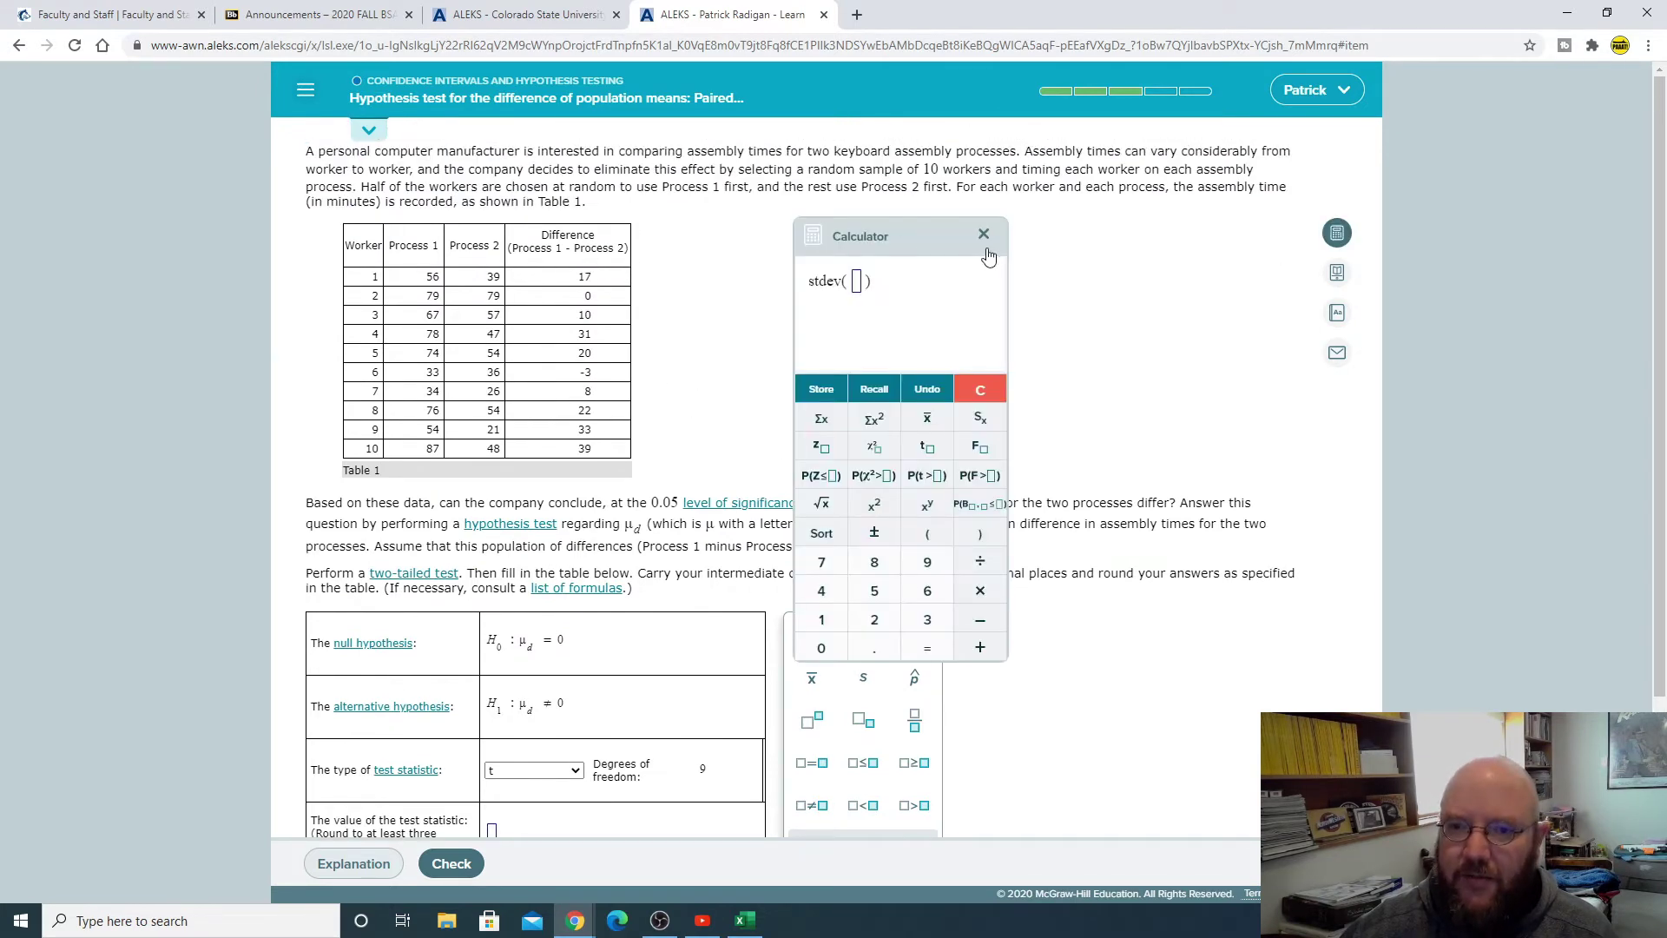
pyautogui.click(988, 400)
pyautogui.click(927, 418)
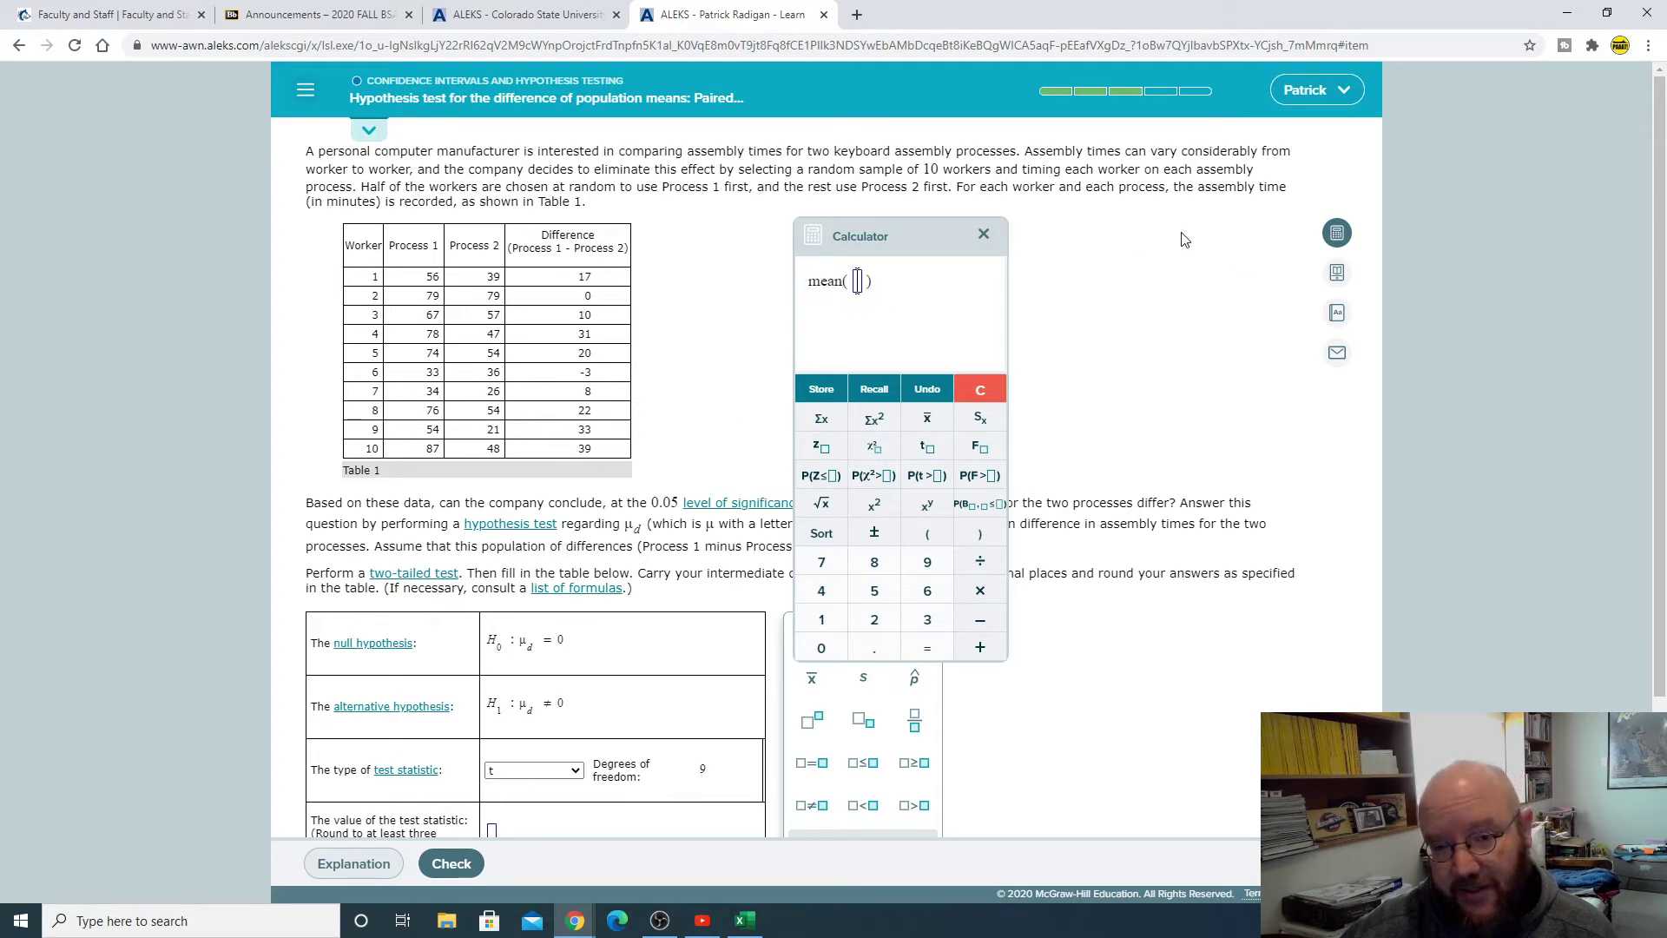
pyautogui.click(989, 390)
pyautogui.click(984, 234)
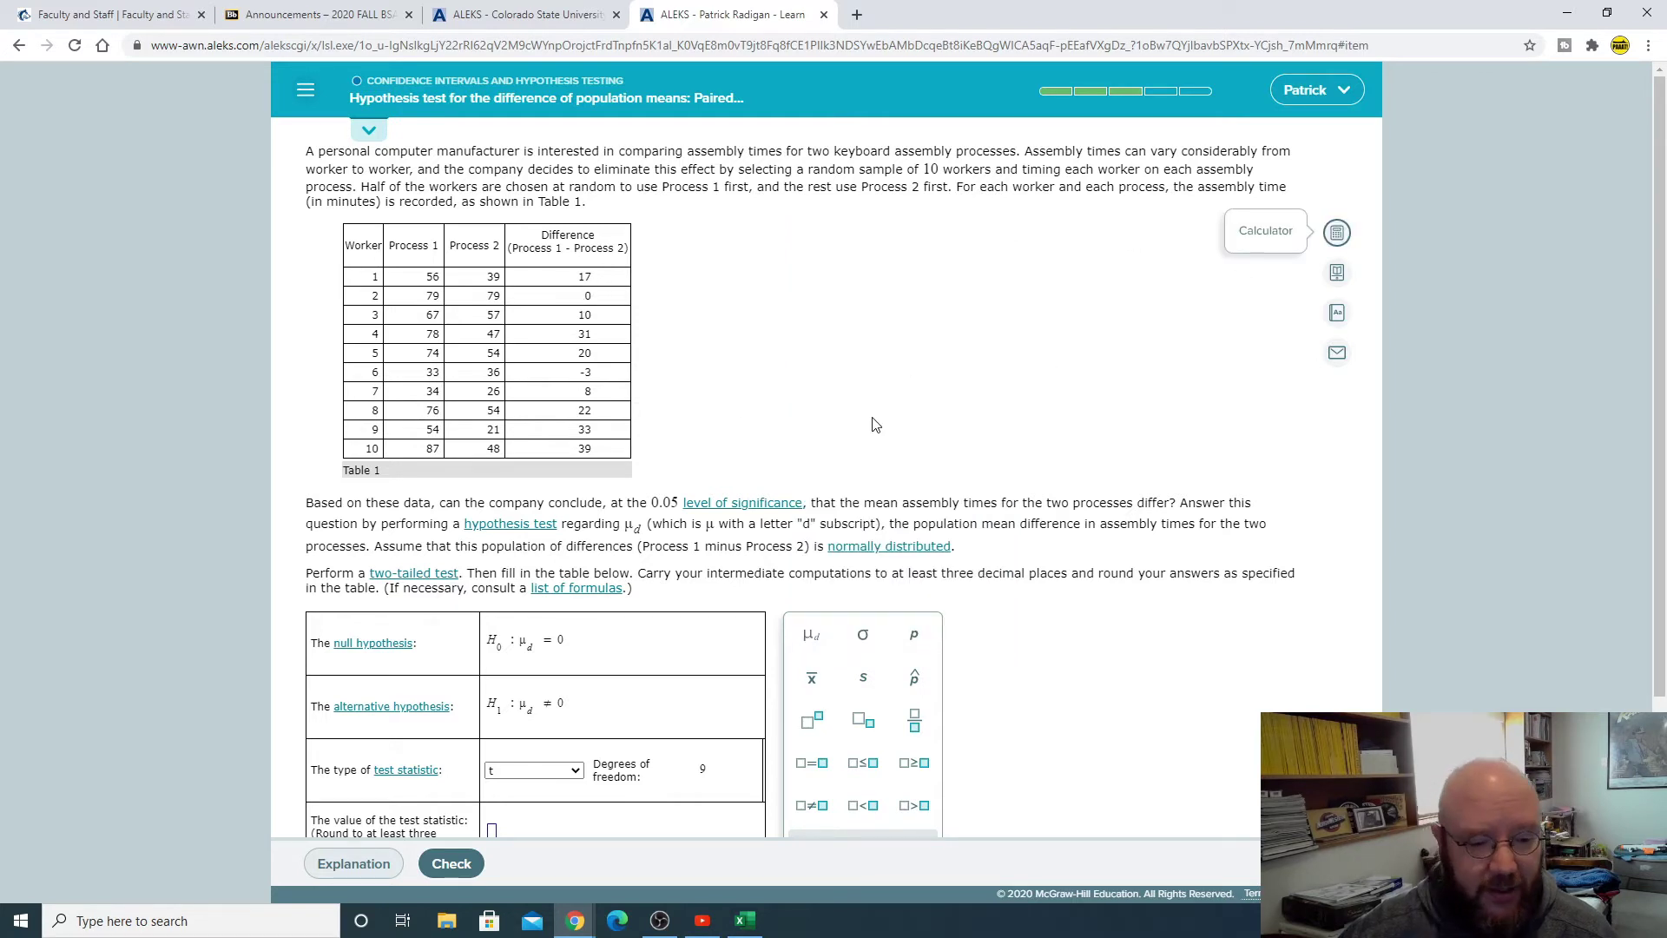
# Step: Paste Table 1 into Excel at A1 and autofit column D
pyautogui.moveTo(352, 277); pyautogui.dragTo(599, 460)
pyautogui.hotkey('alt', 'Tab')
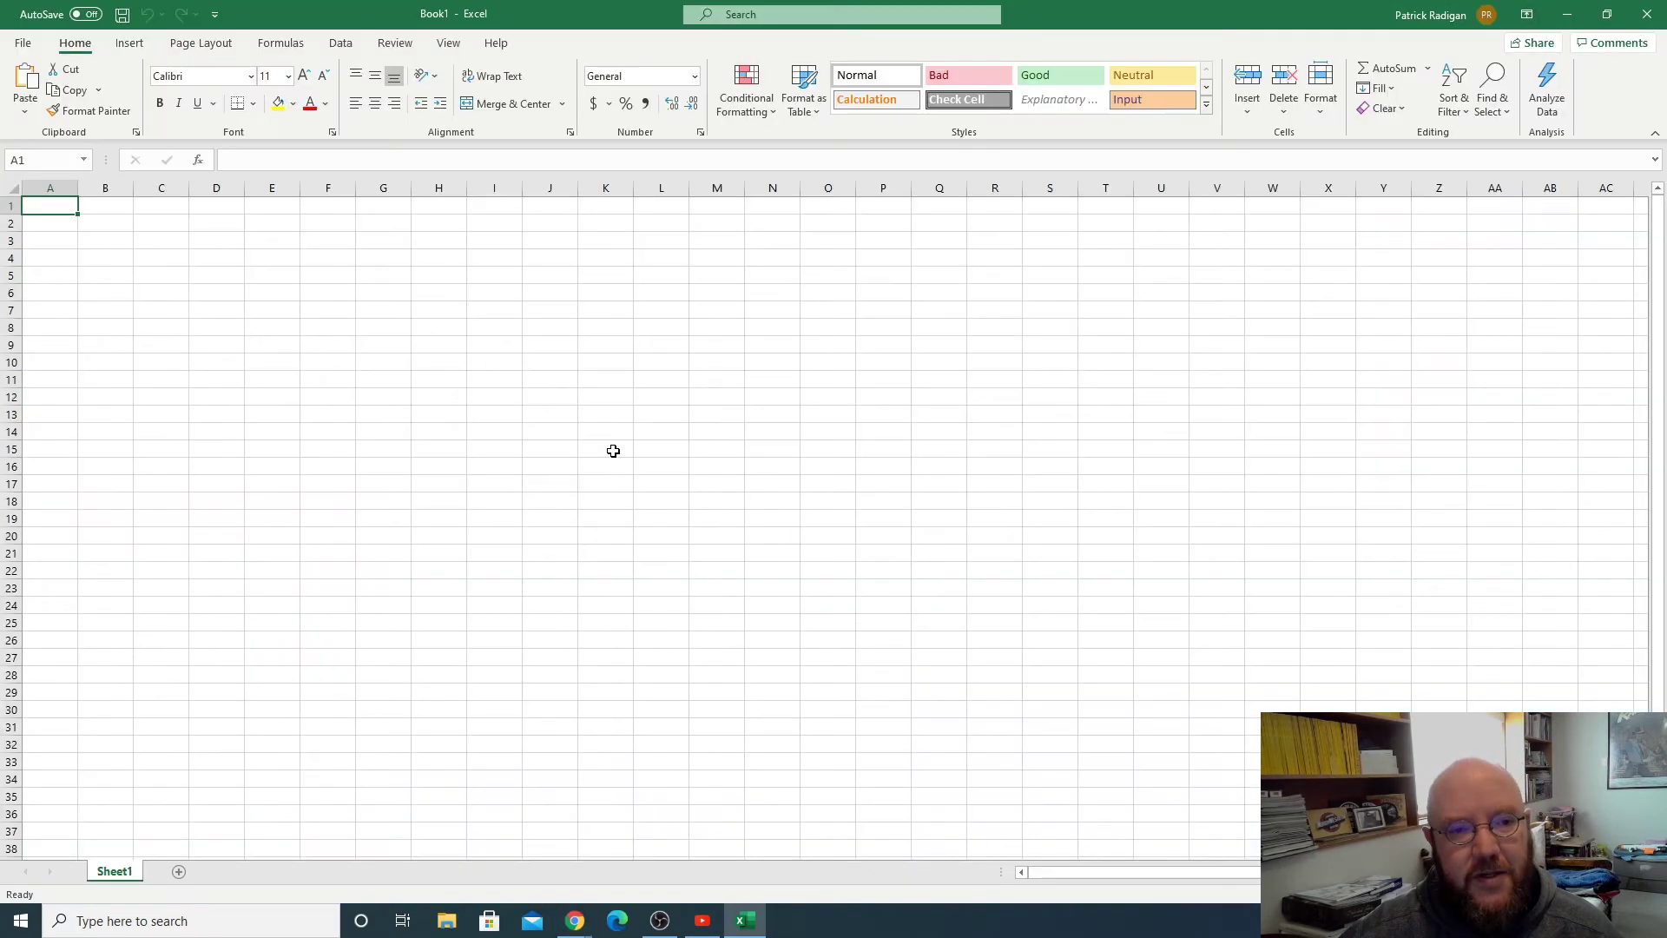
pyautogui.hotkey('ctrl', 'v')
pyautogui.click(437, 295)
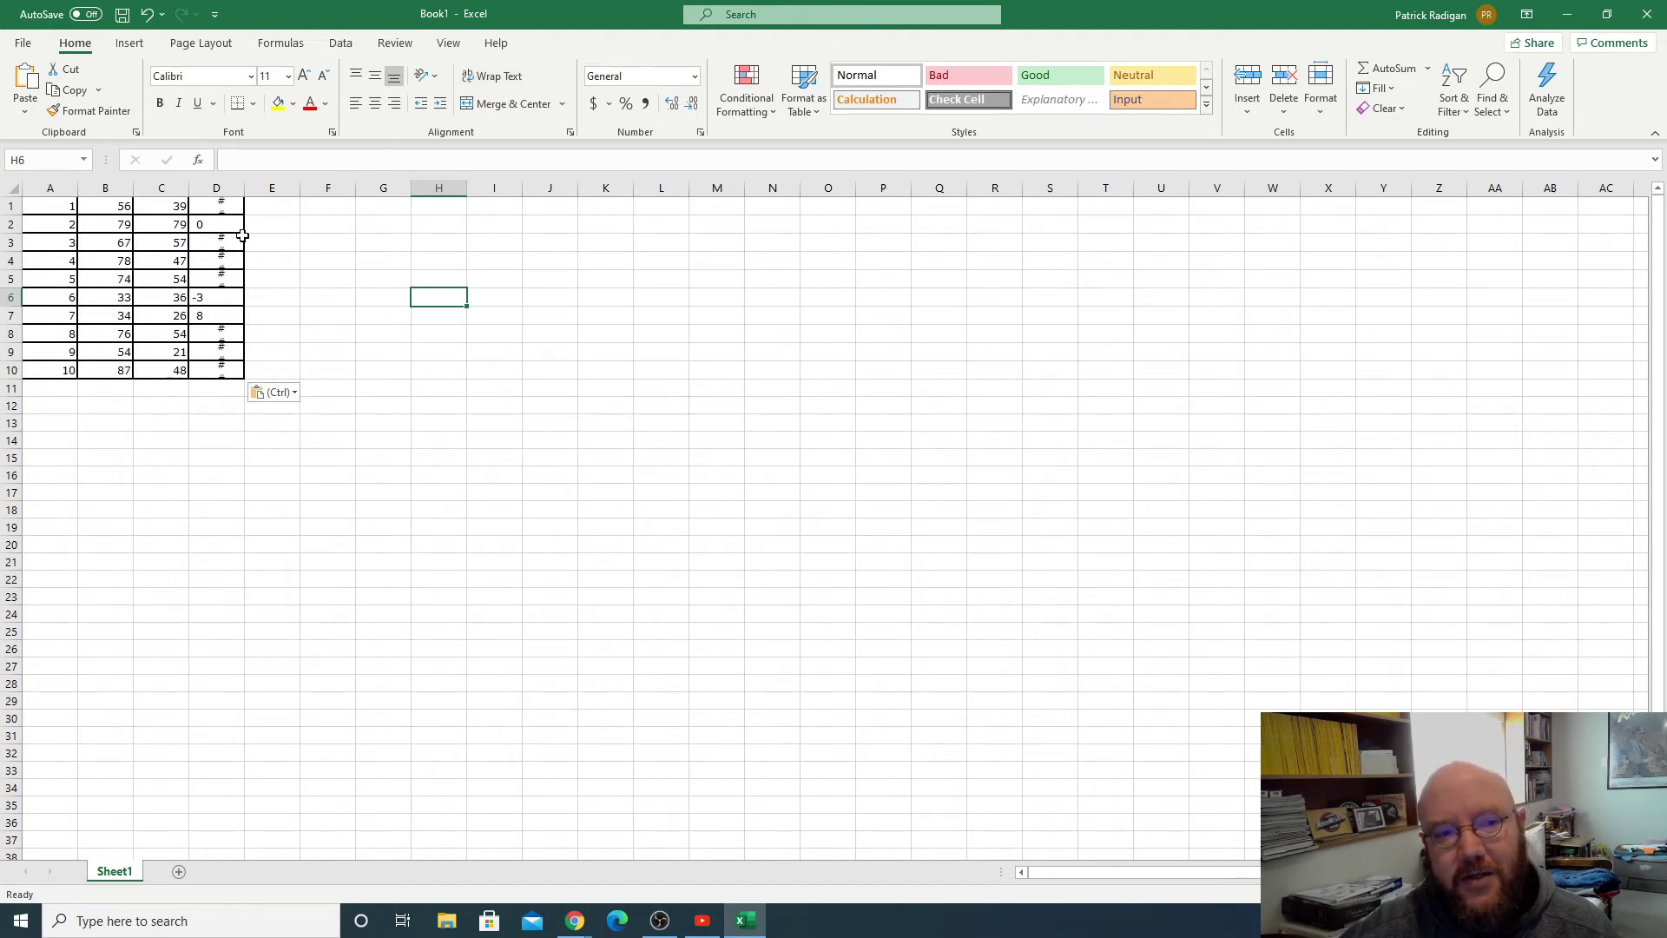
pyautogui.doubleClick(244, 188)
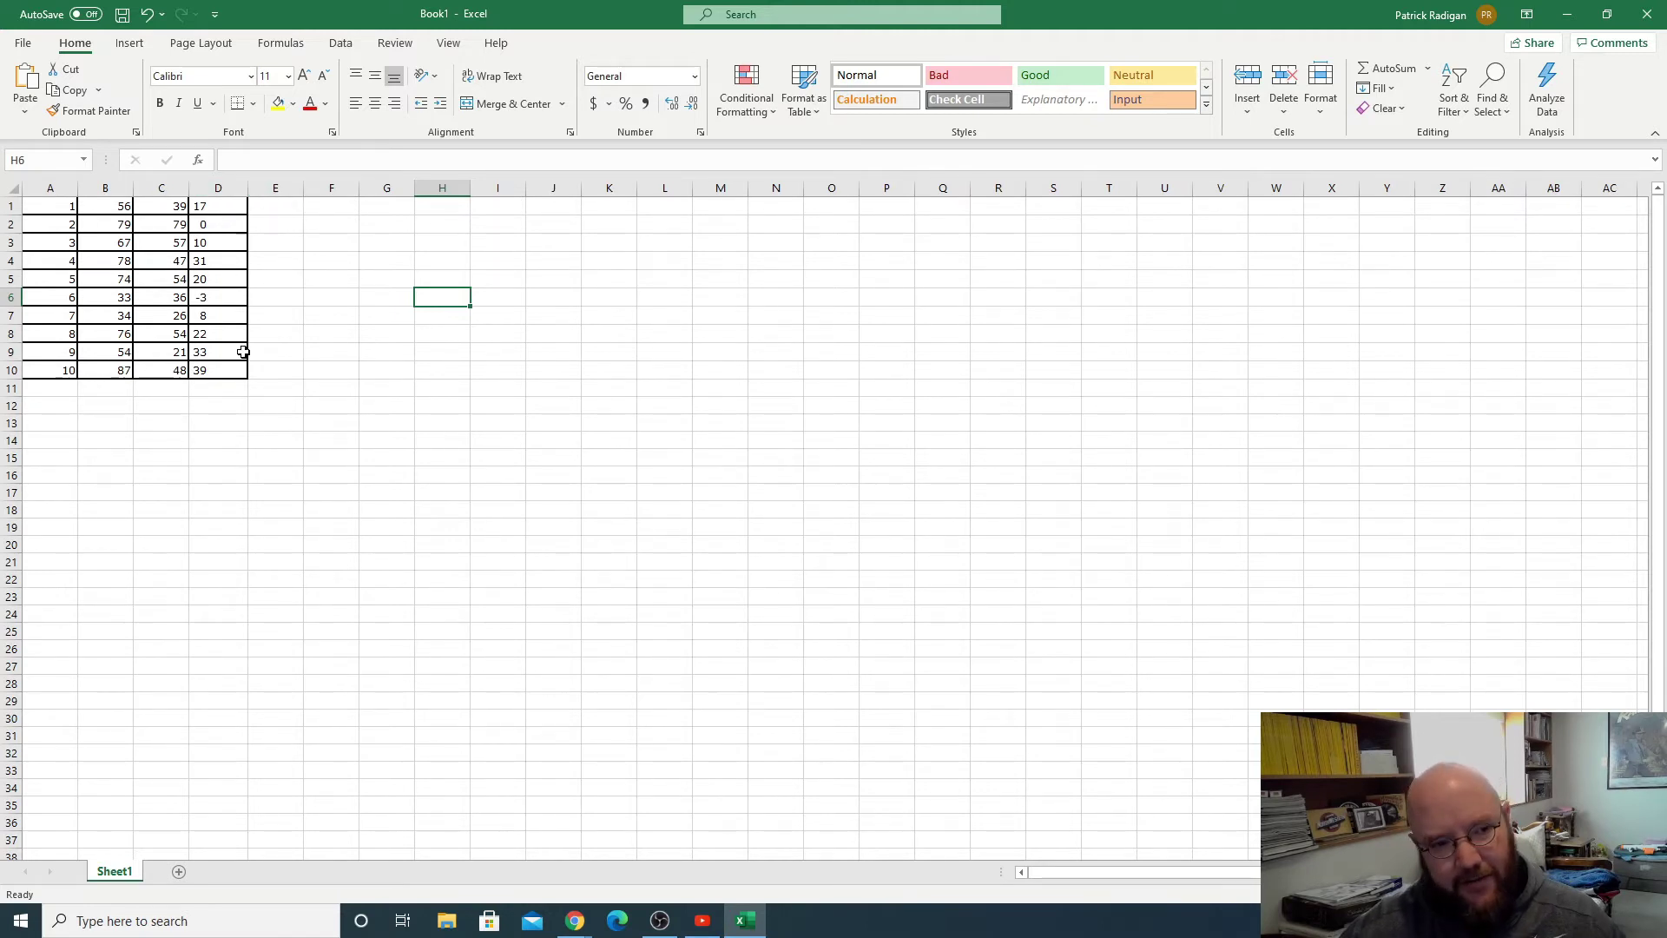
# Step: Enter =STDEV.S(D1:D10) in D11, giving 14.079536
pyautogui.moveTo(226, 206); pyautogui.dragTo(218, 370)
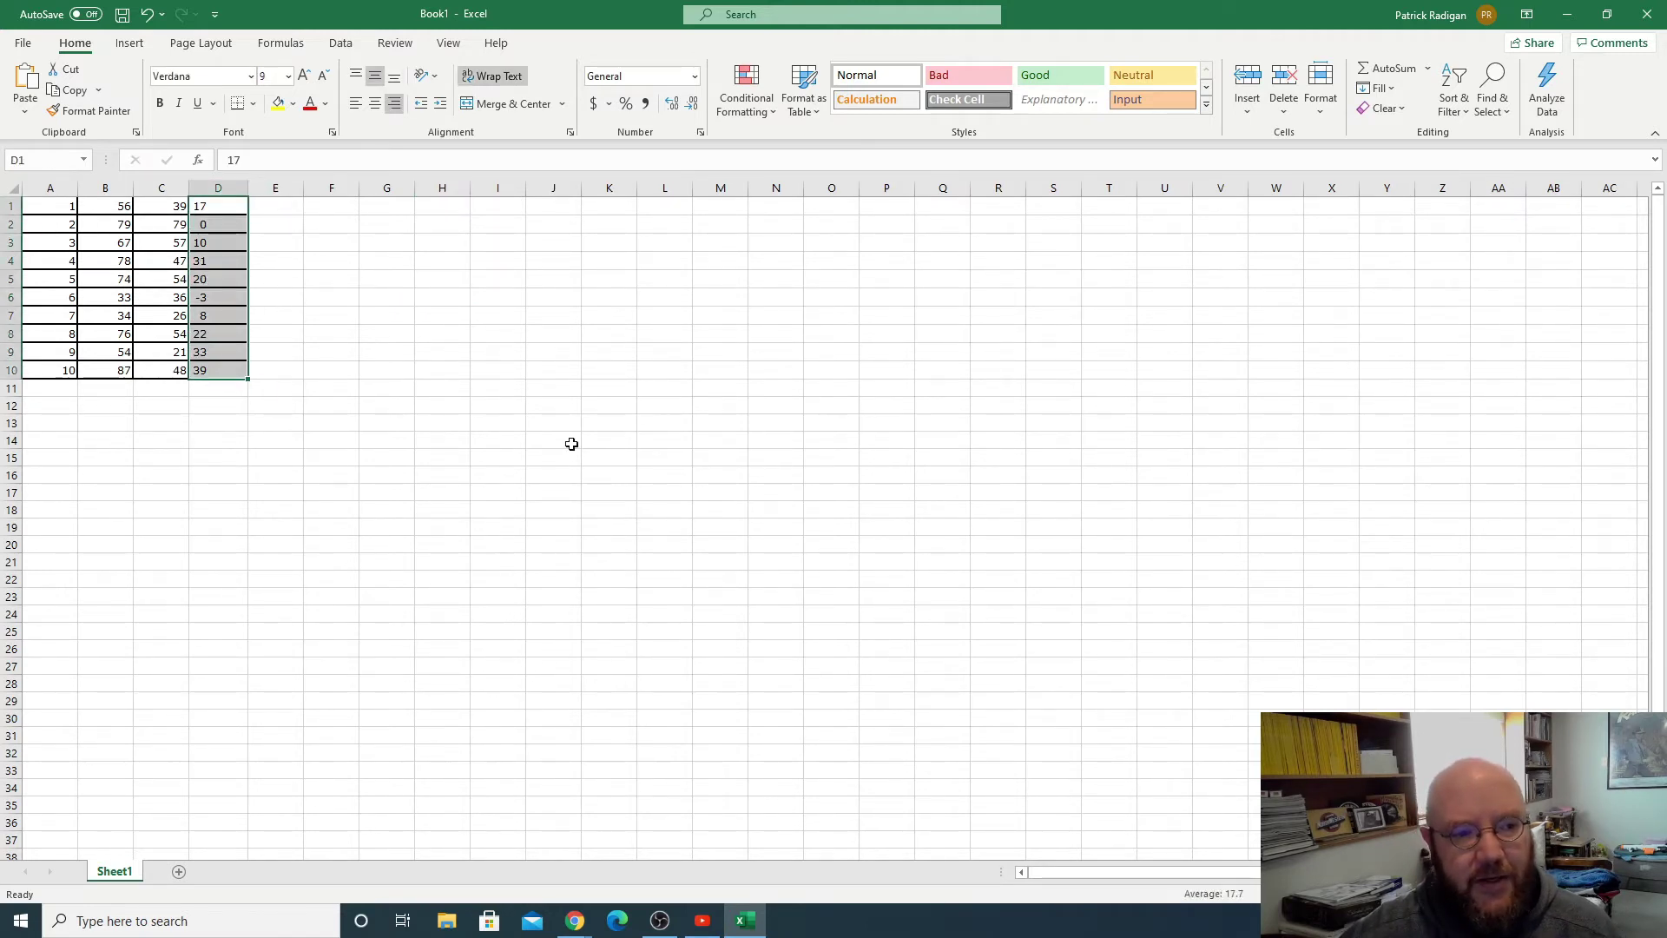
pyautogui.click(195, 389)
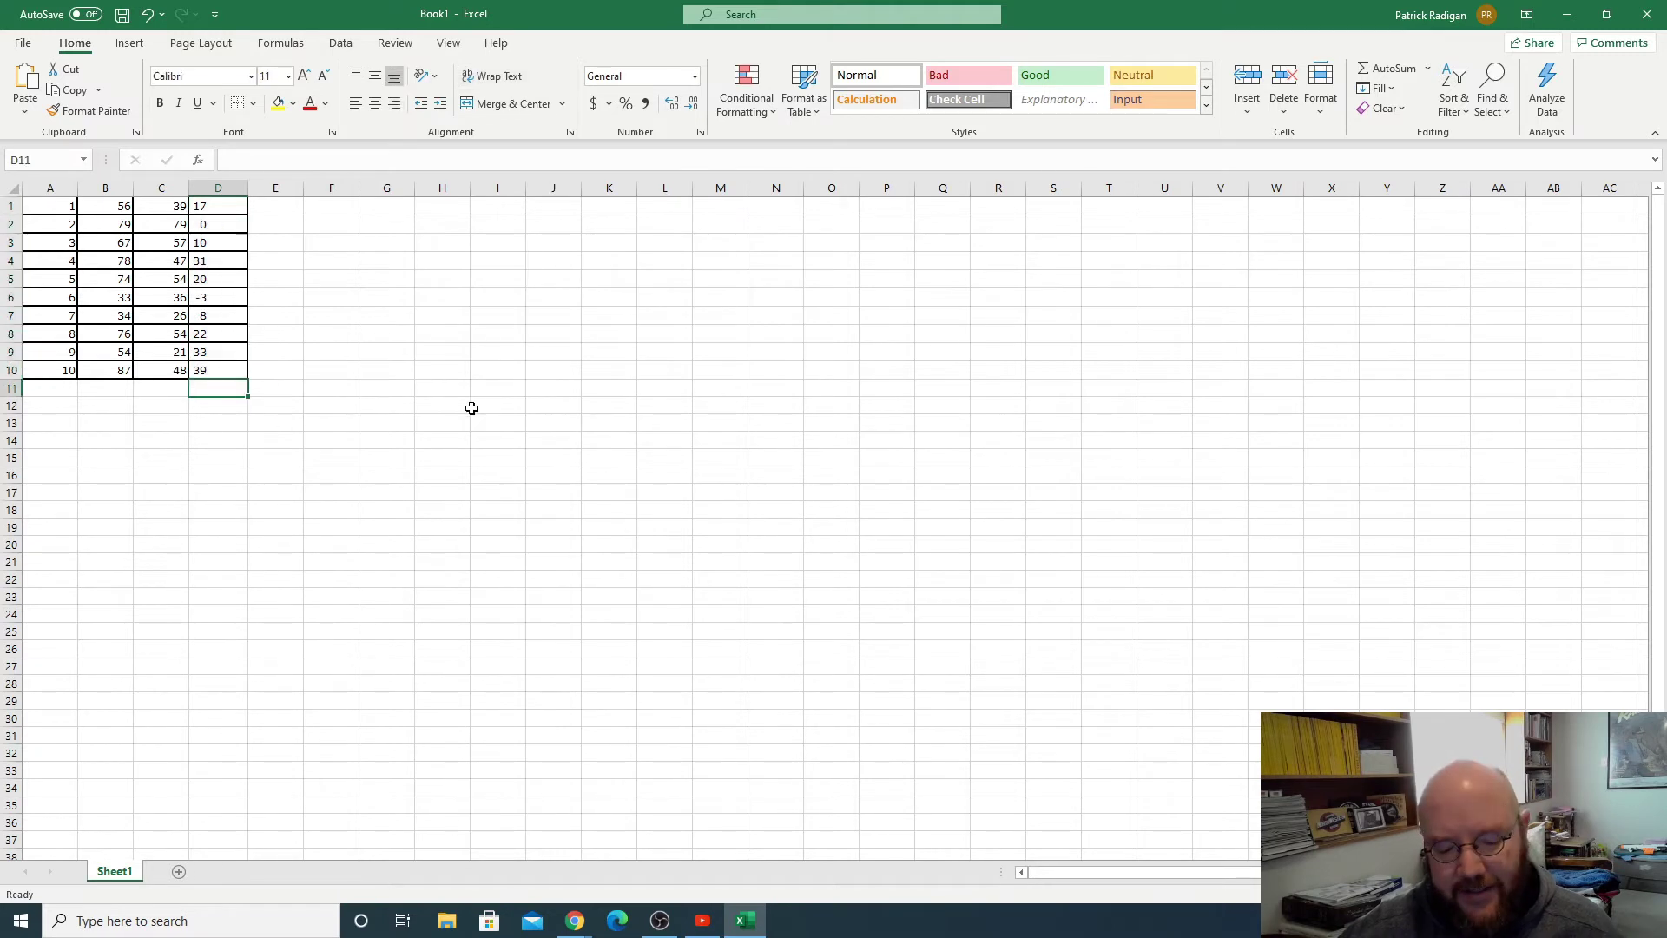
pyautogui.write('=szt')
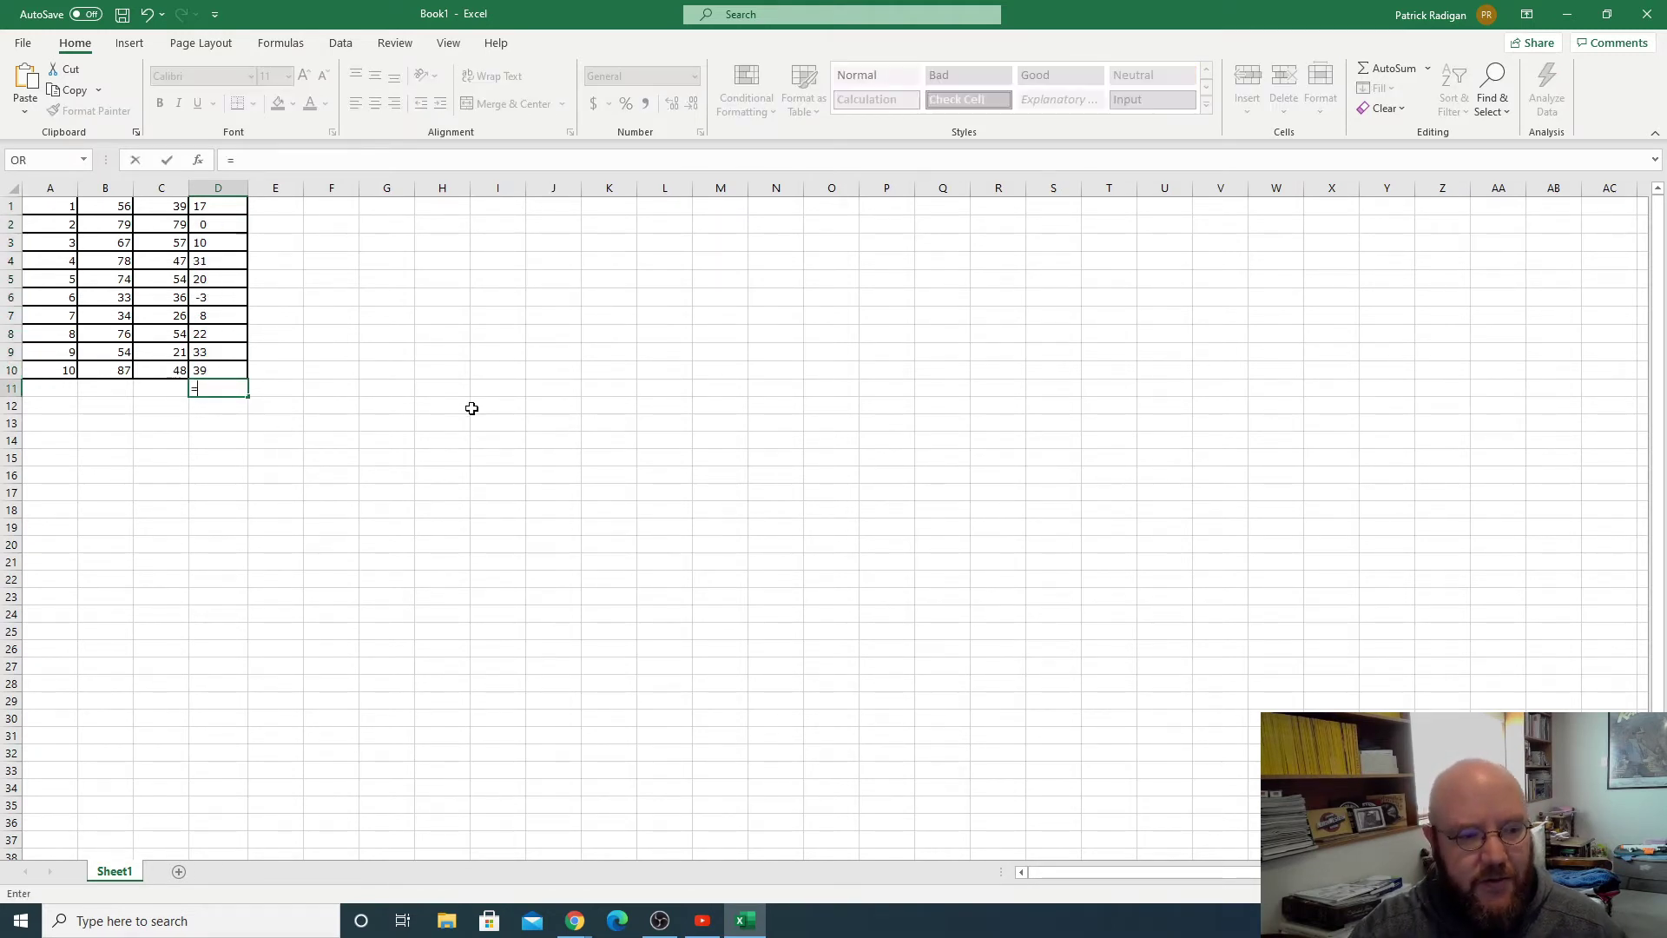
pyautogui.press('BackSpace')
pyautogui.write('t')
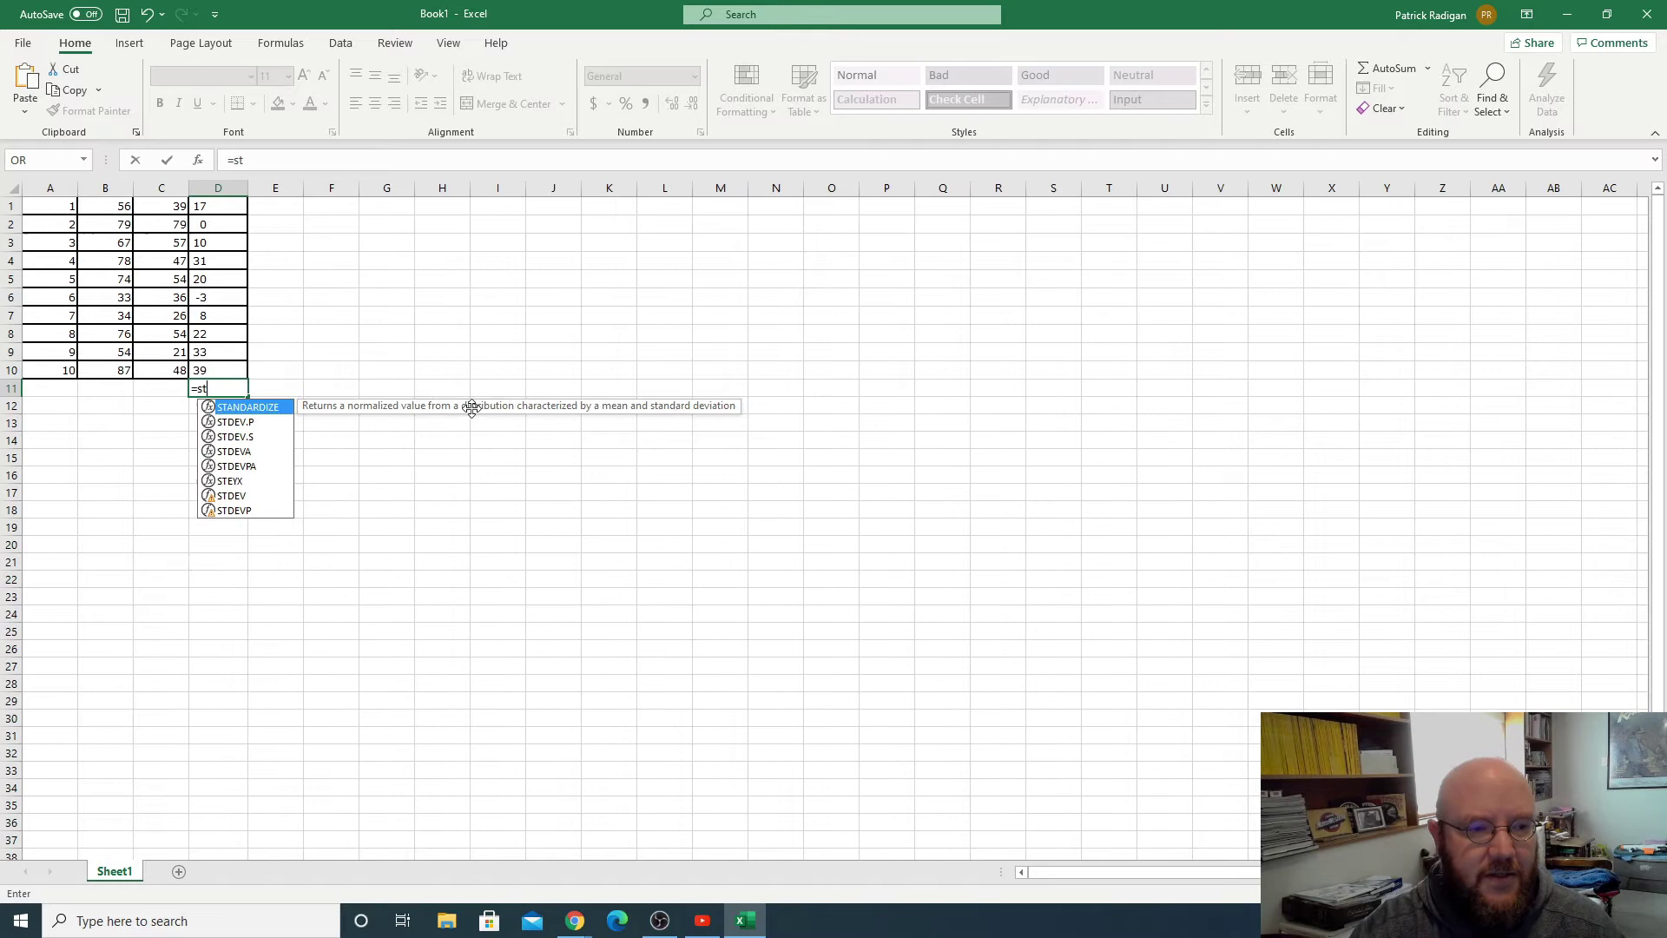
pyautogui.doubleClick(251, 438)
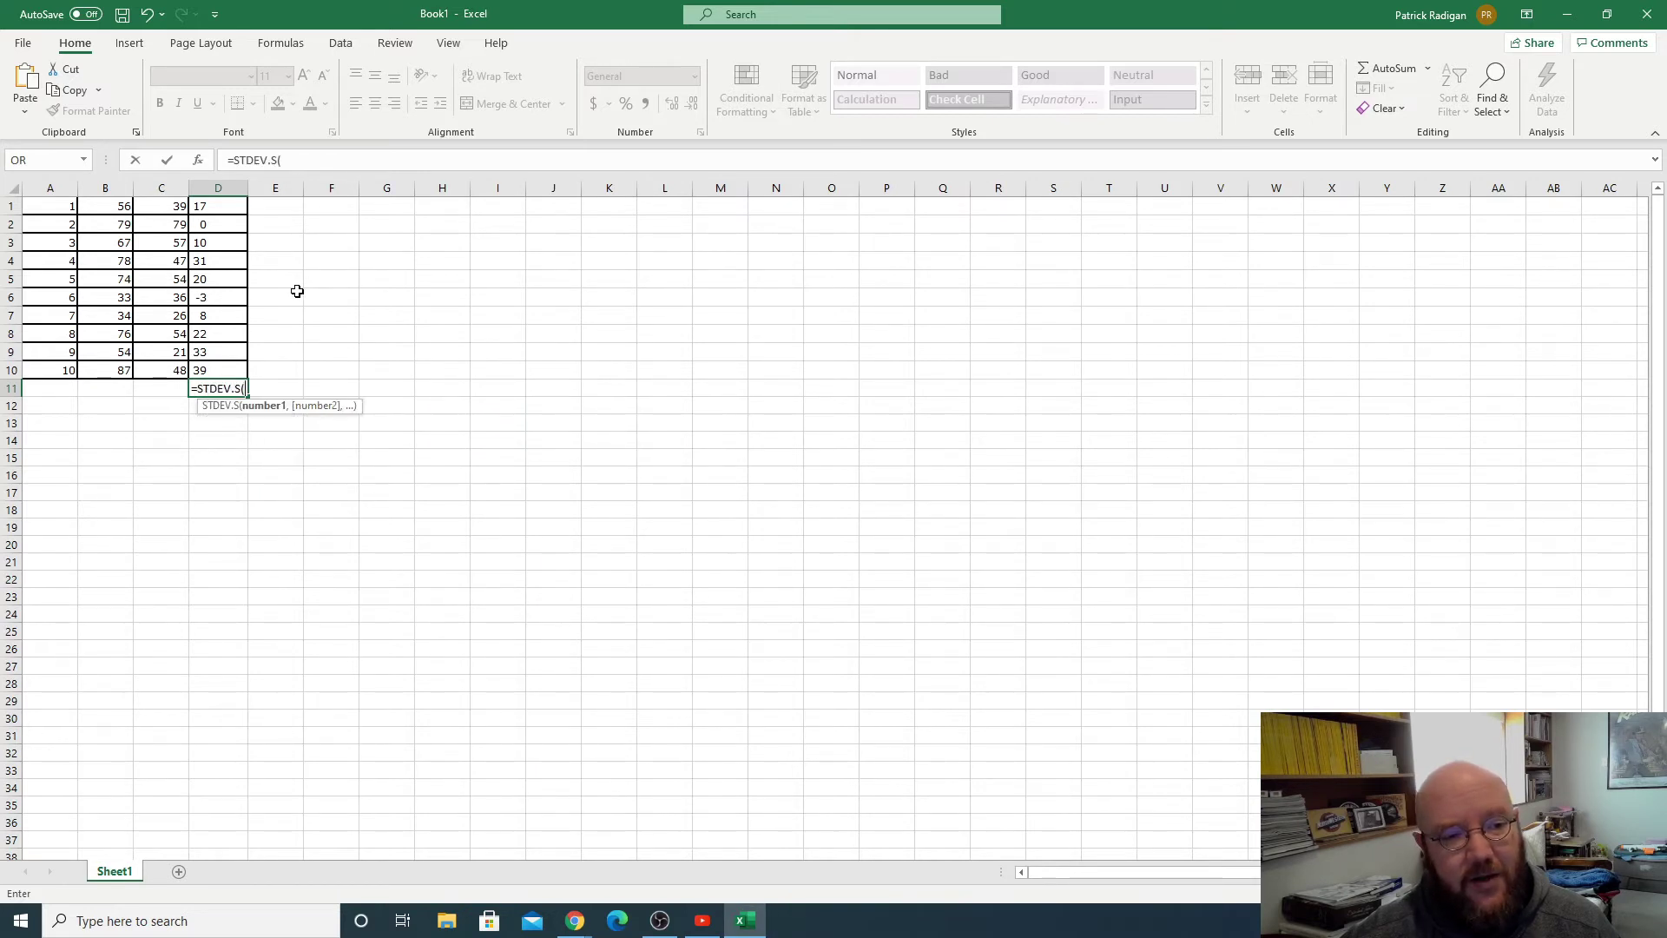
pyautogui.moveTo(212, 211); pyautogui.dragTo(248, 373)
pyautogui.press('Return')
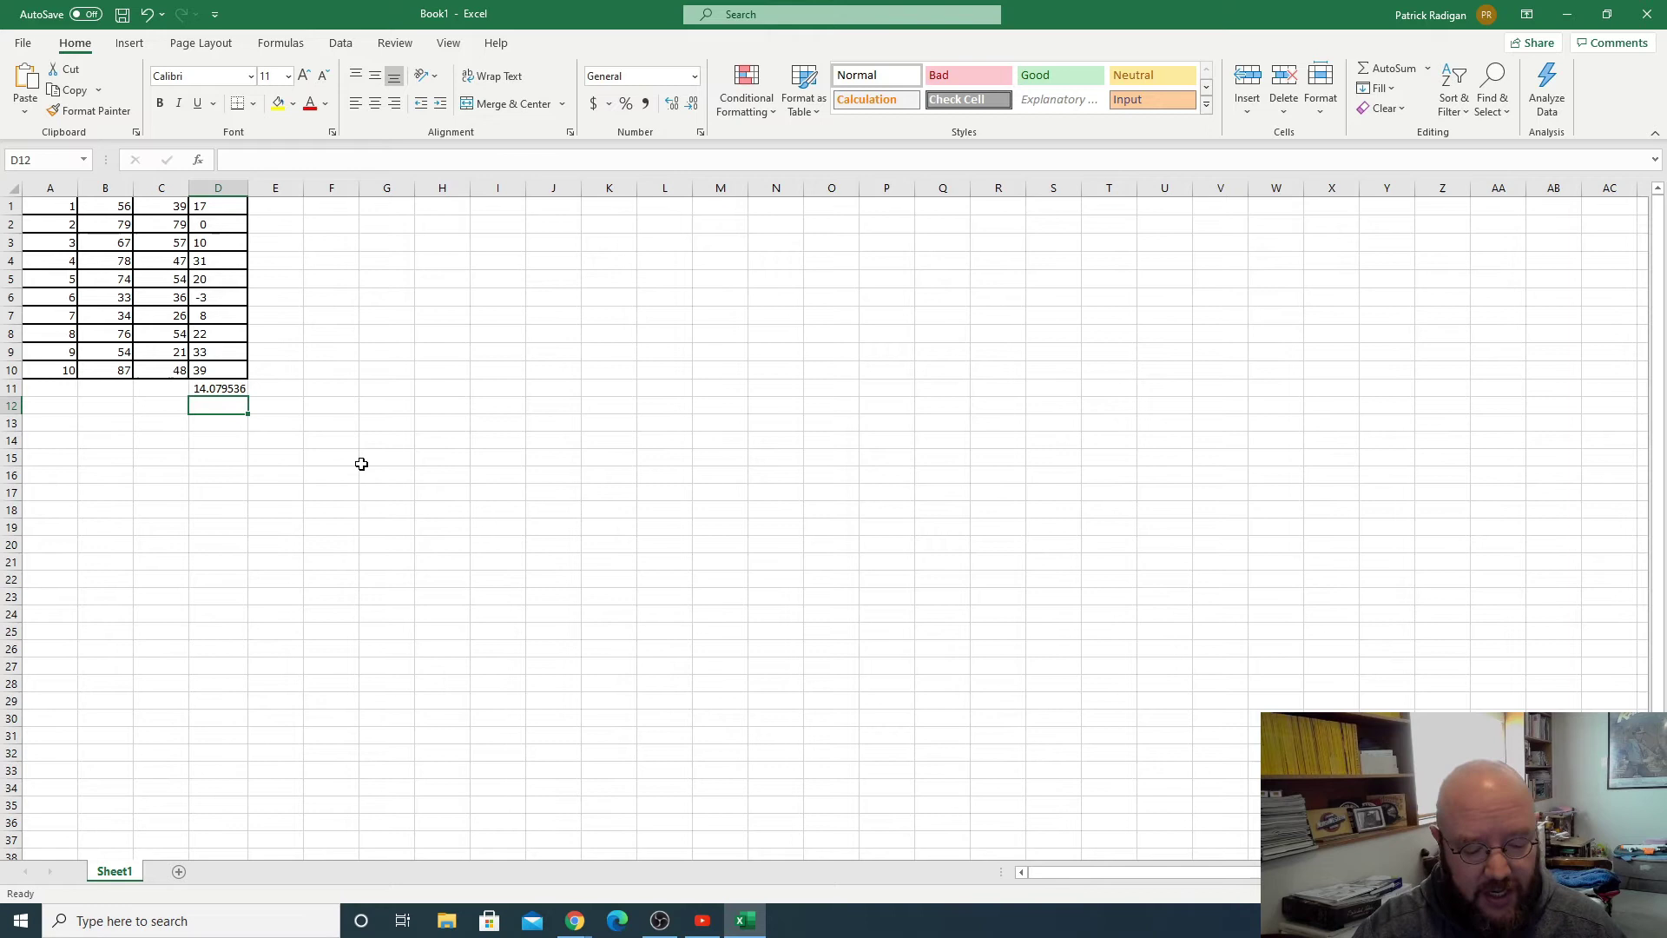
# Step: Enter =AVERAGE(D1:D10) in D12 for a mean of 17.7, and check both formulas
pyautogui.write('=av')
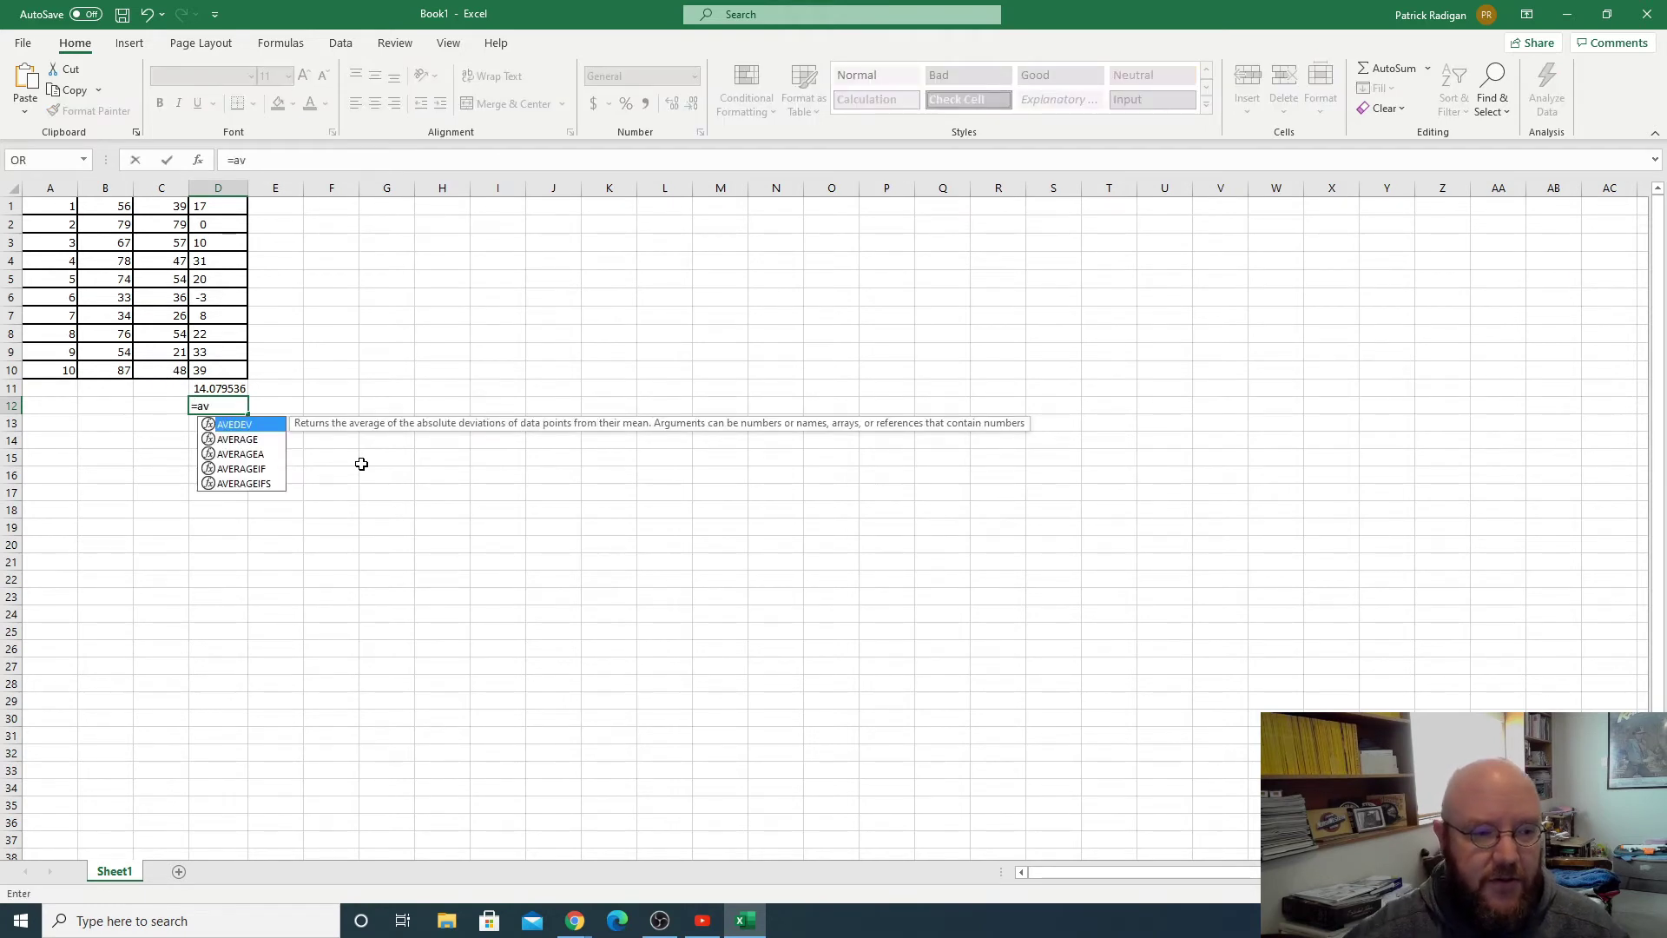
pyautogui.doubleClick(249, 439)
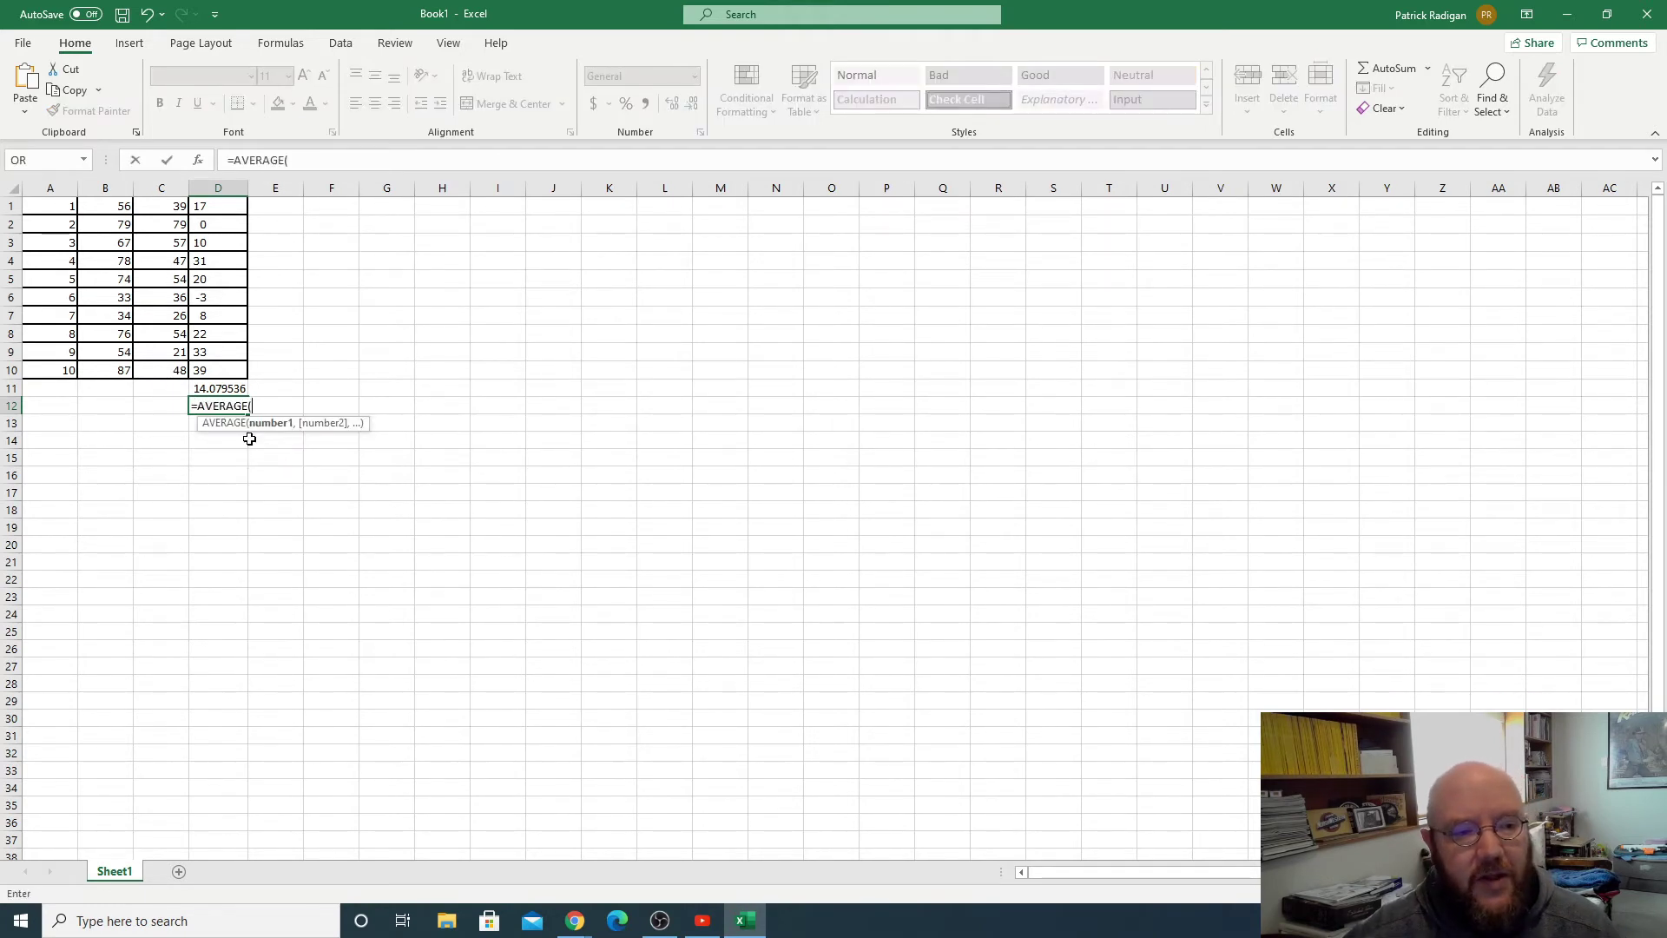
pyautogui.moveTo(215, 208); pyautogui.dragTo(220, 371)
pyautogui.press('Return')
pyautogui.click(222, 389)
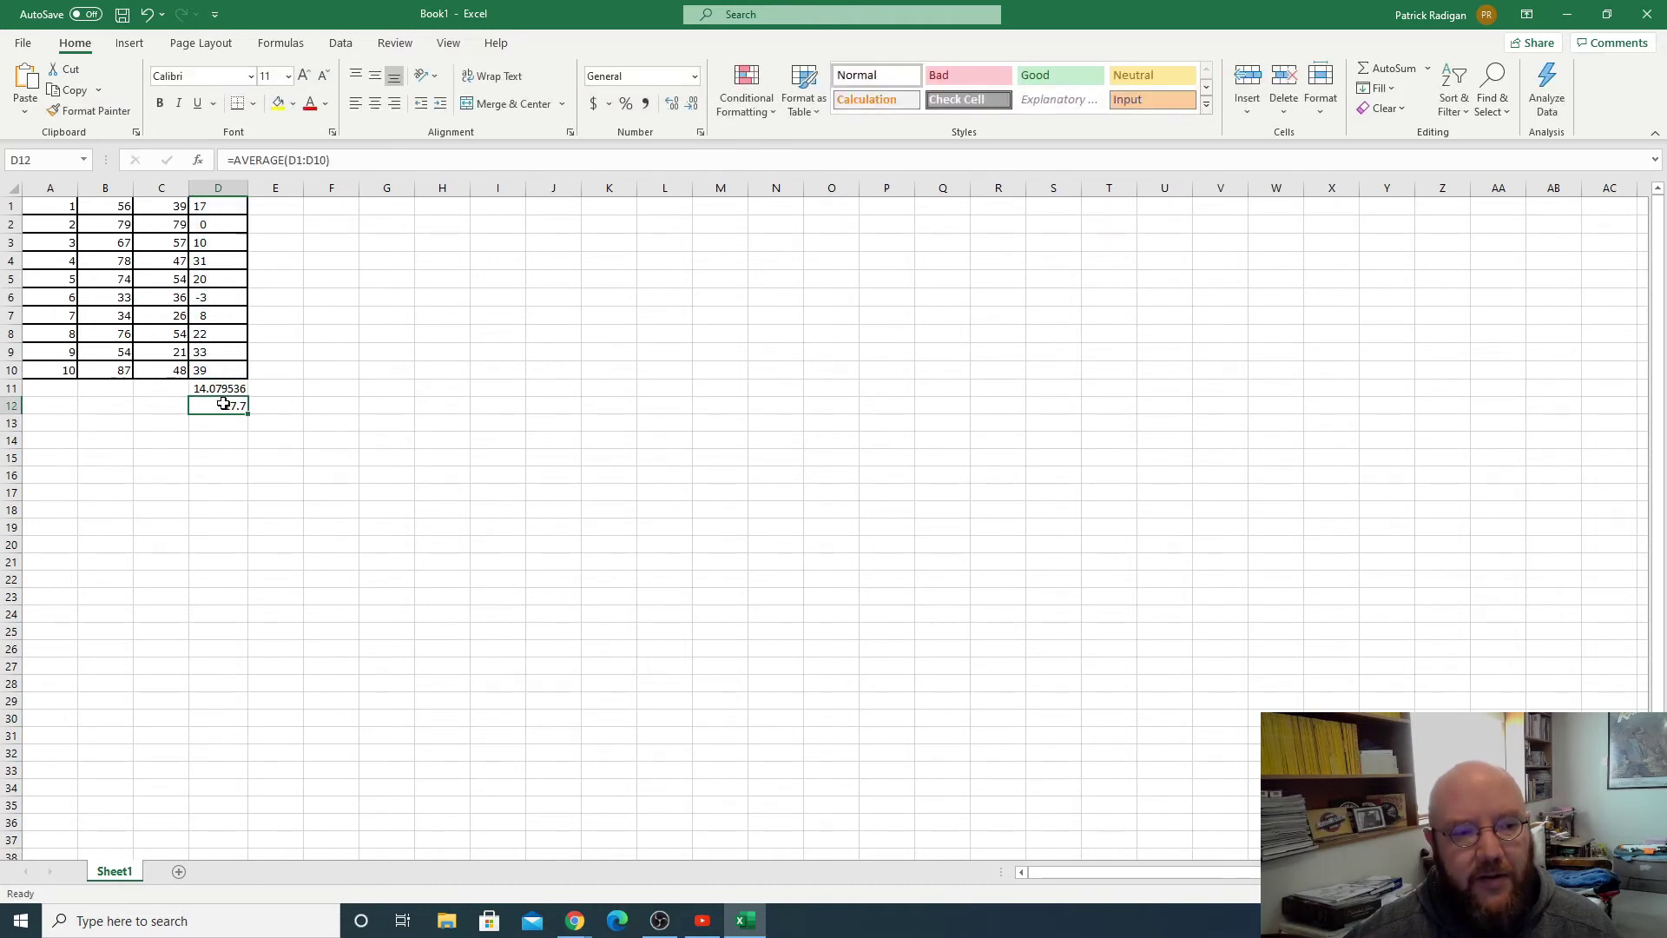
pyautogui.moveTo(227, 204); pyautogui.dragTo(228, 372)
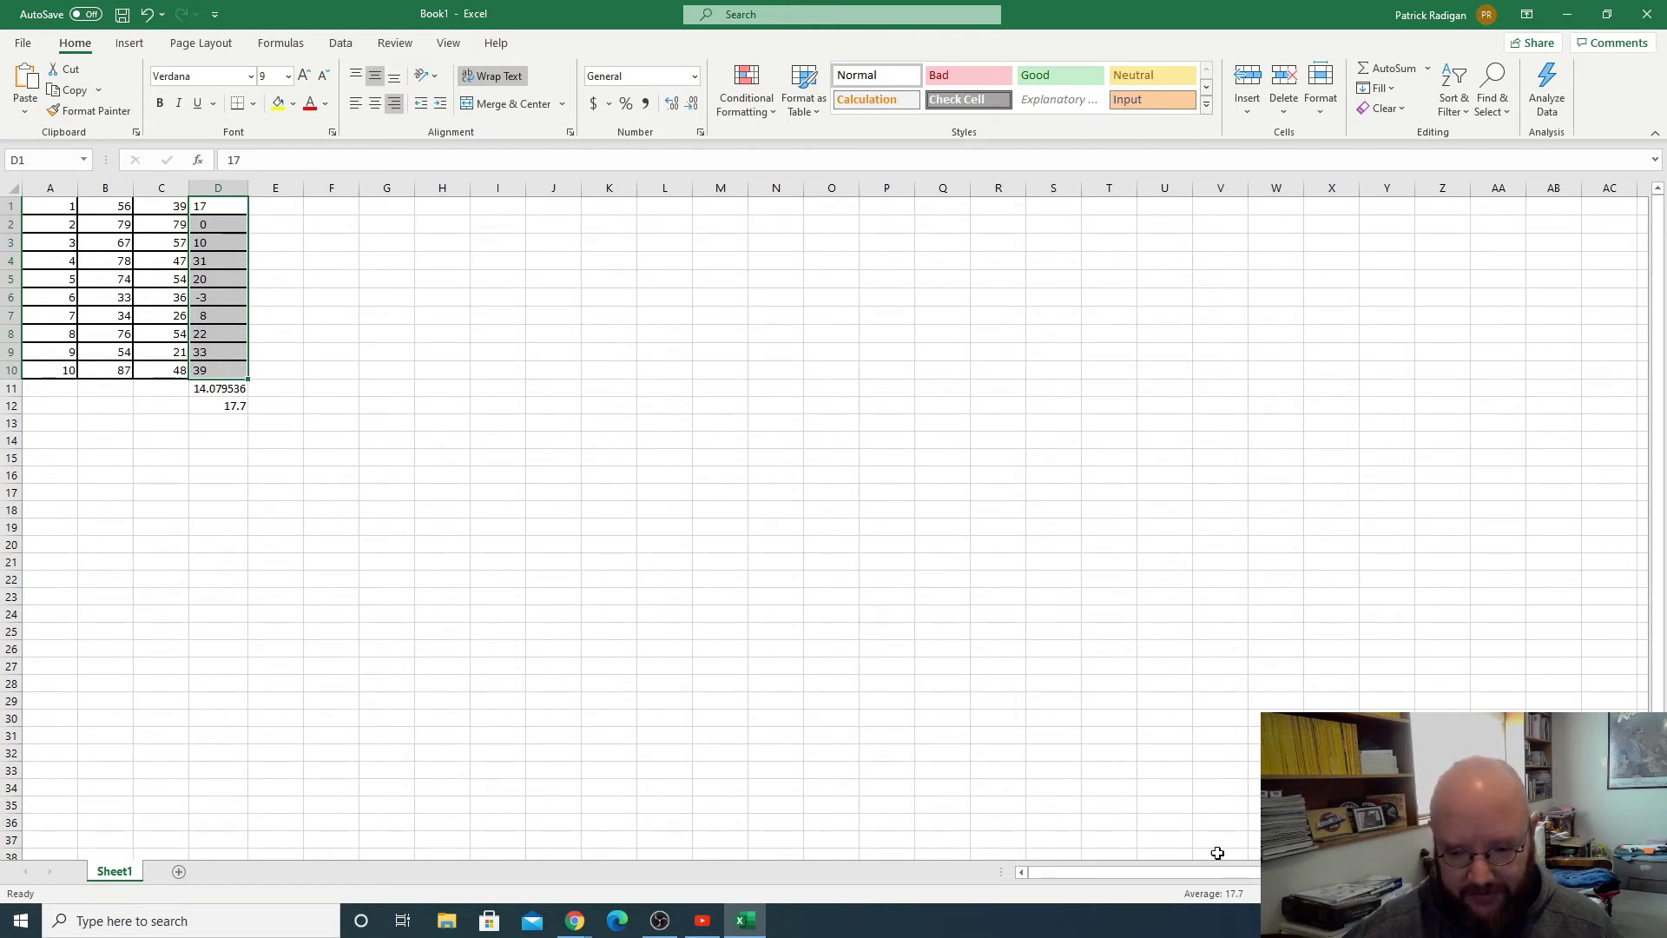
pyautogui.moveTo(162, 207); pyautogui.dragTo(165, 375)
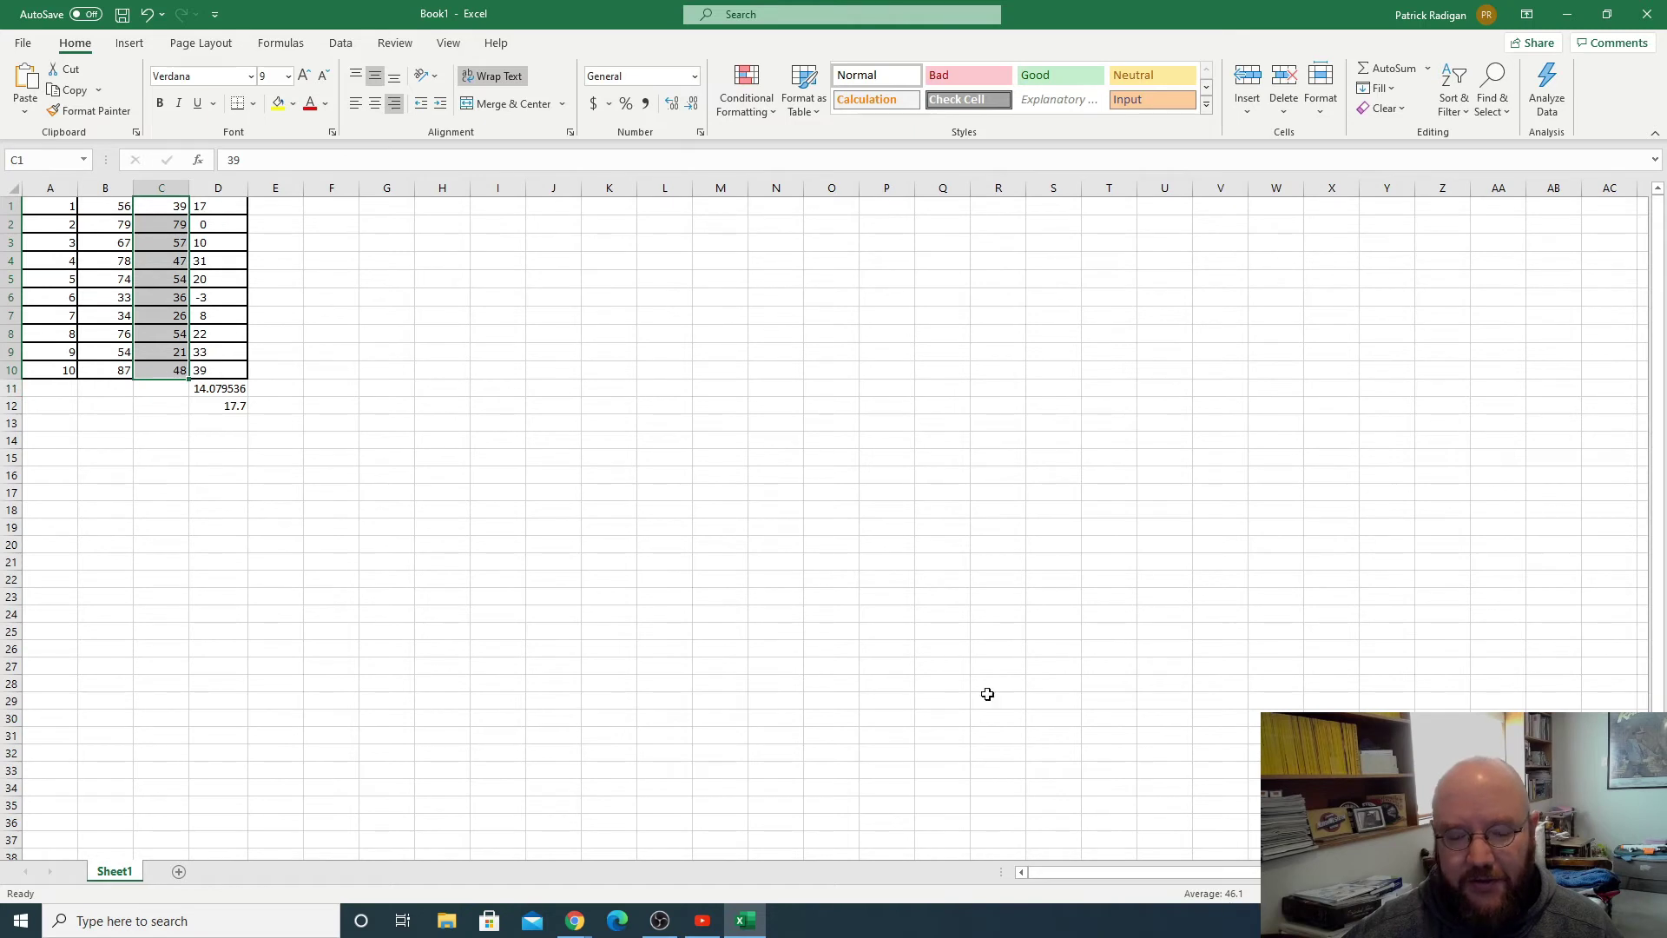
pyautogui.moveTo(202, 207); pyautogui.dragTo(238, 372)
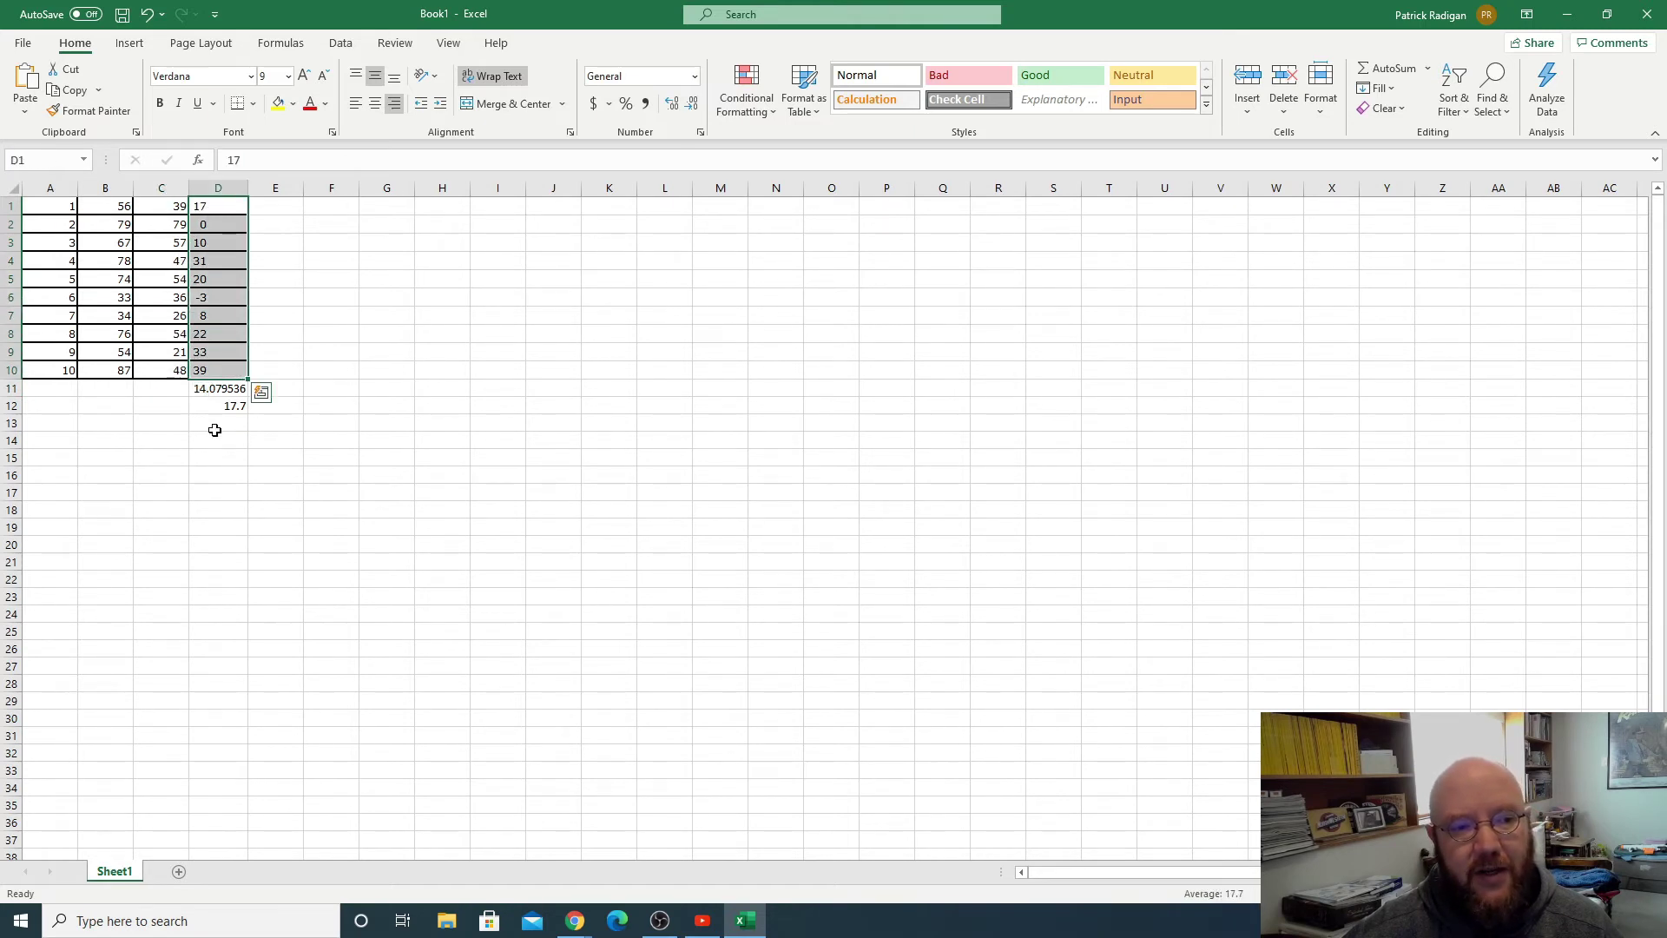
pyautogui.click(221, 405)
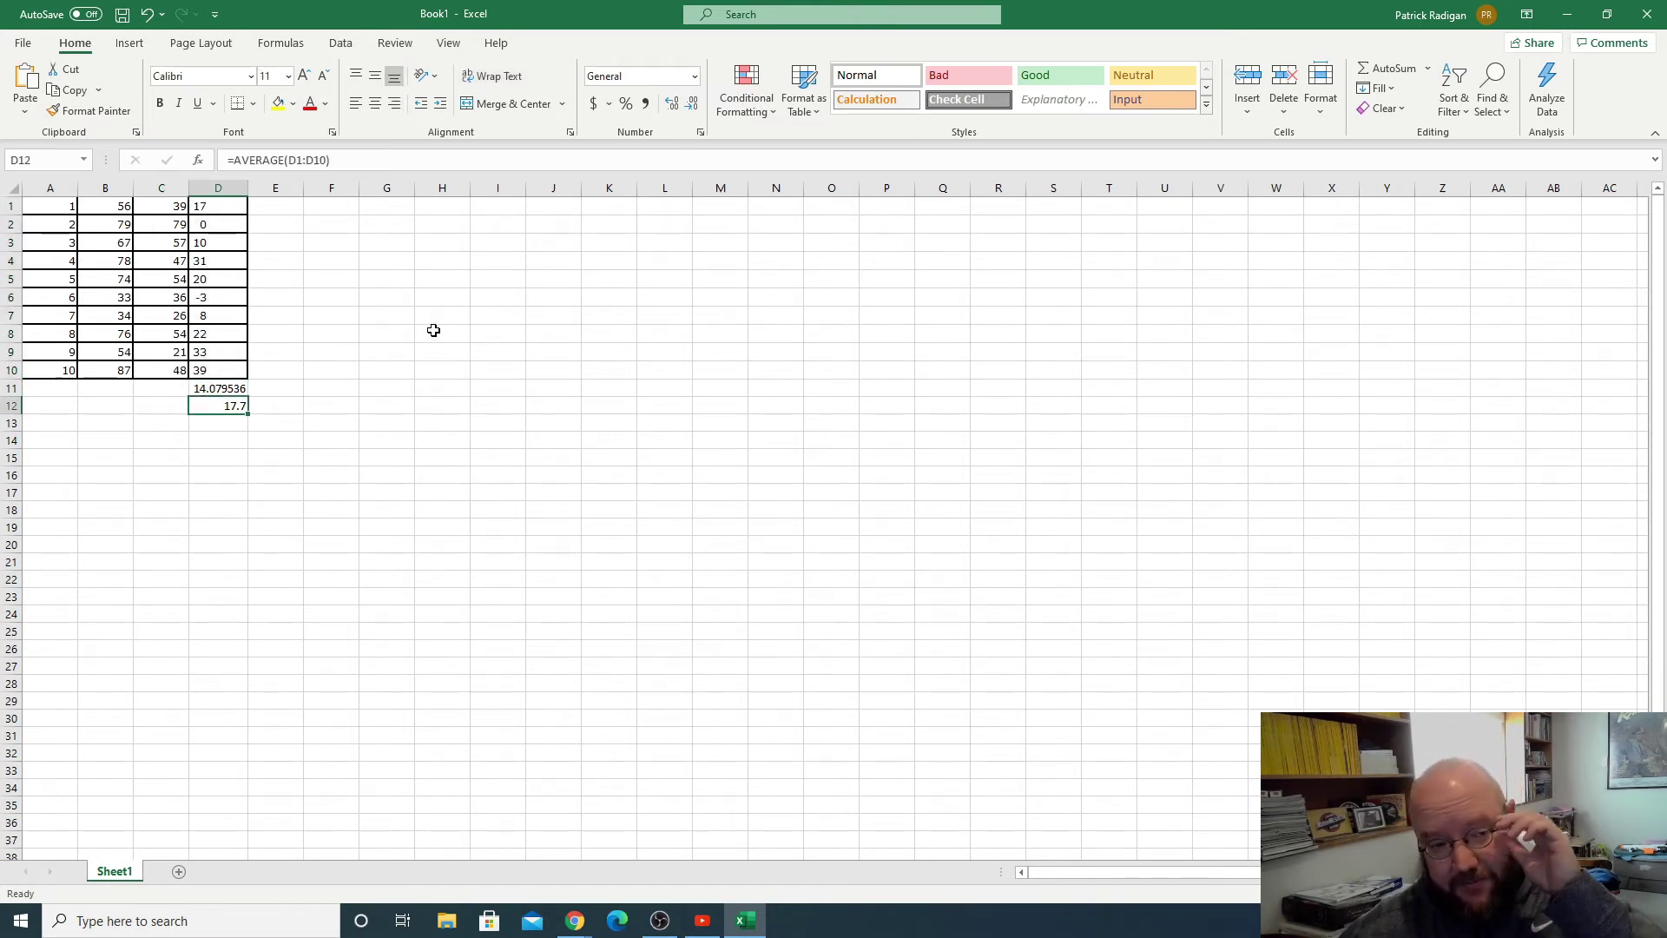
# Step: Start the calculator expression 17.7 ÷ using the mean from Excel
pyautogui.hotkey('alt', 'Tab')
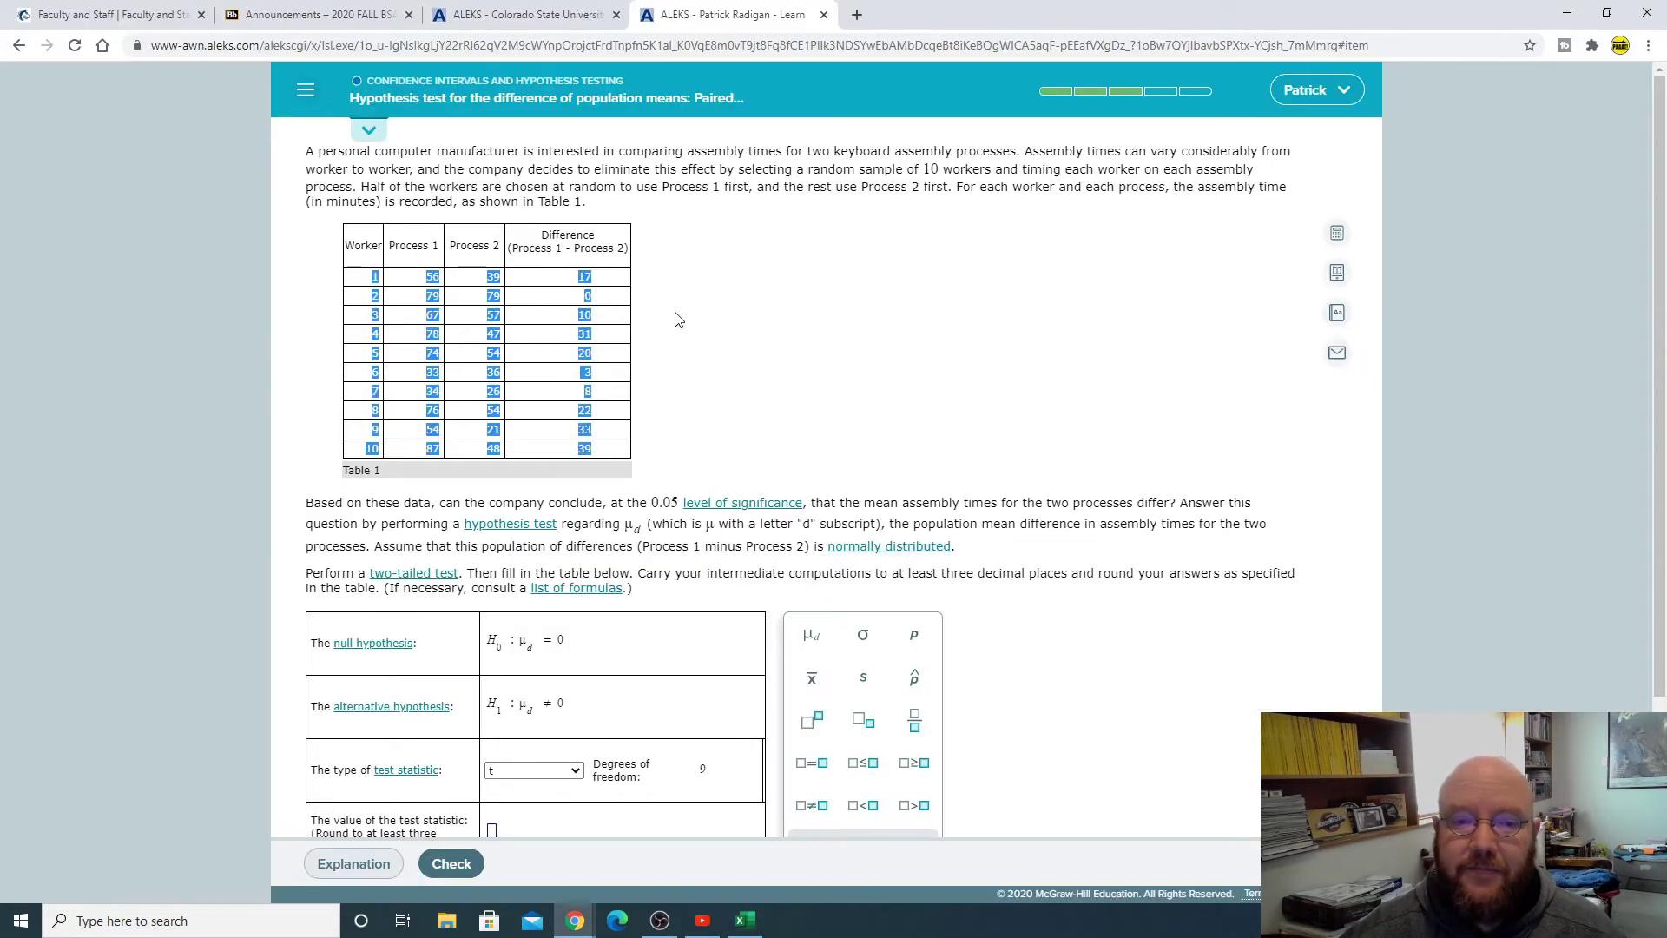
pyautogui.click(1337, 232)
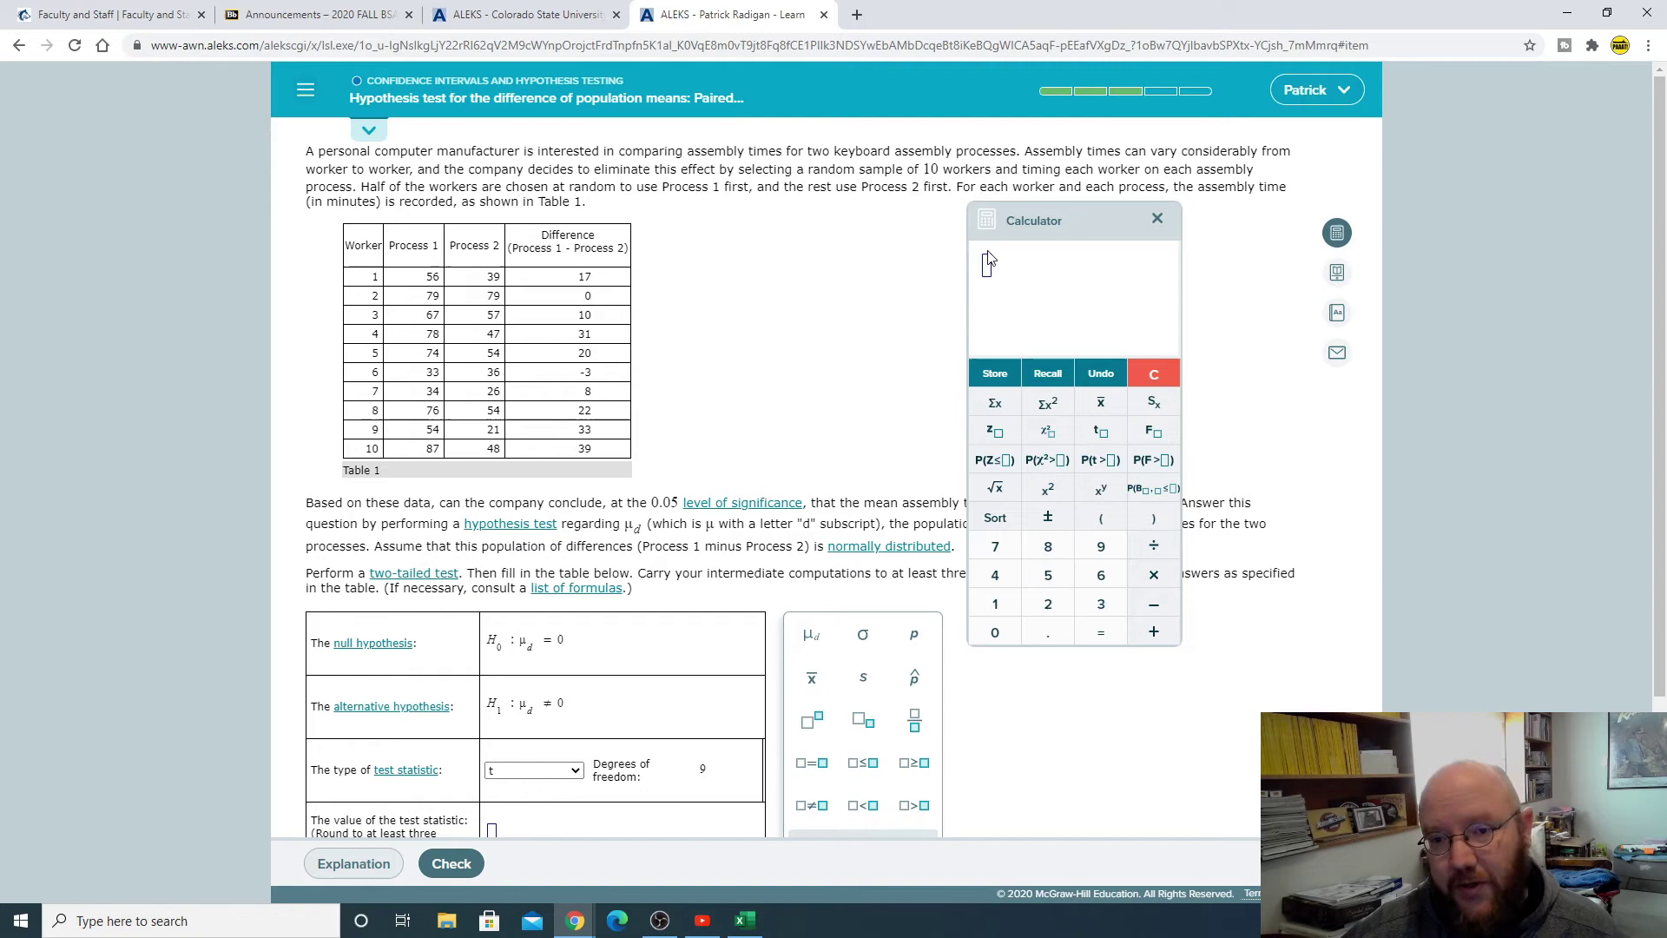
pyautogui.hotkey('alt', 'Tab')
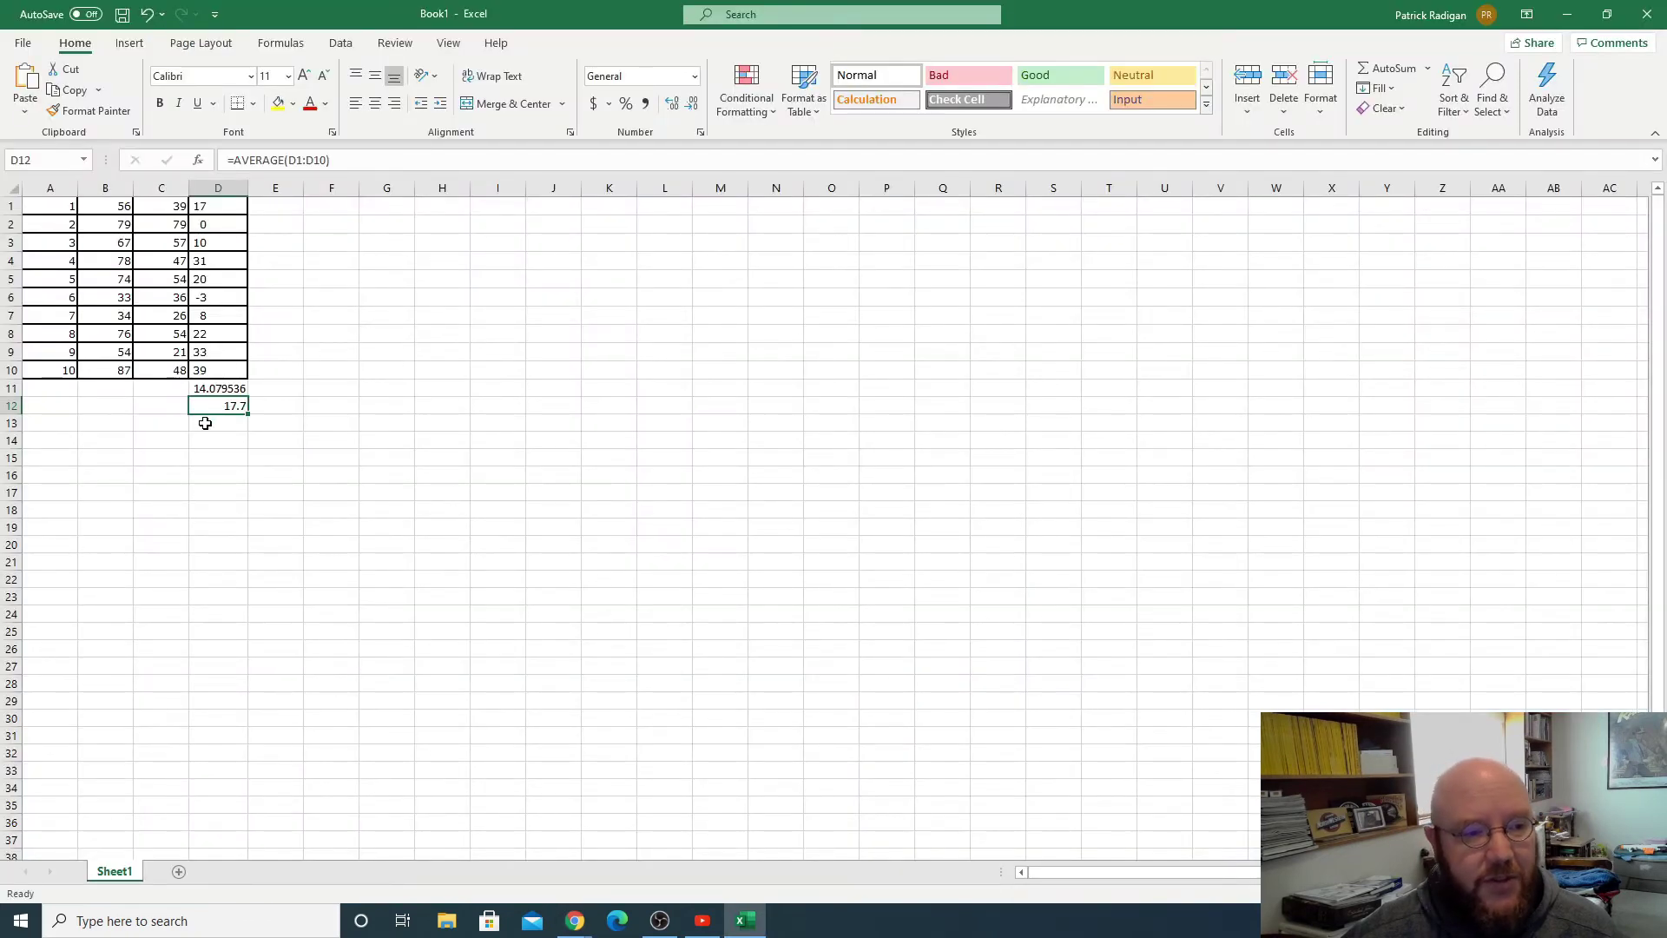
pyautogui.hotkey('alt', 'Tab')
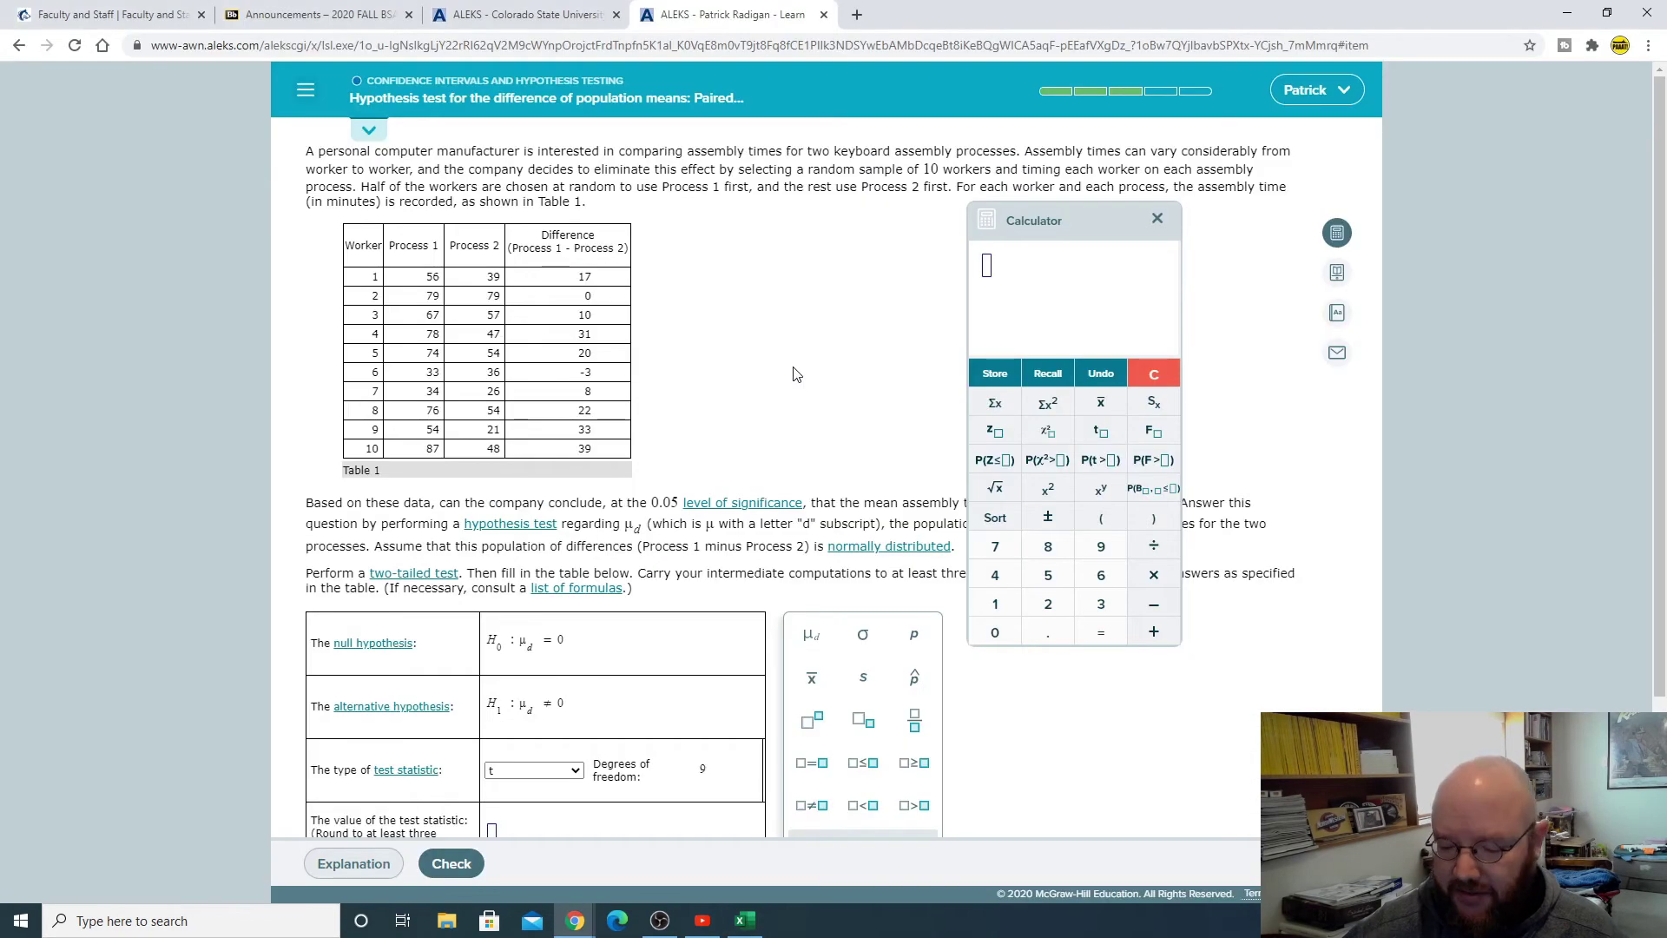
pyautogui.hotkey('ctrl', 'a')
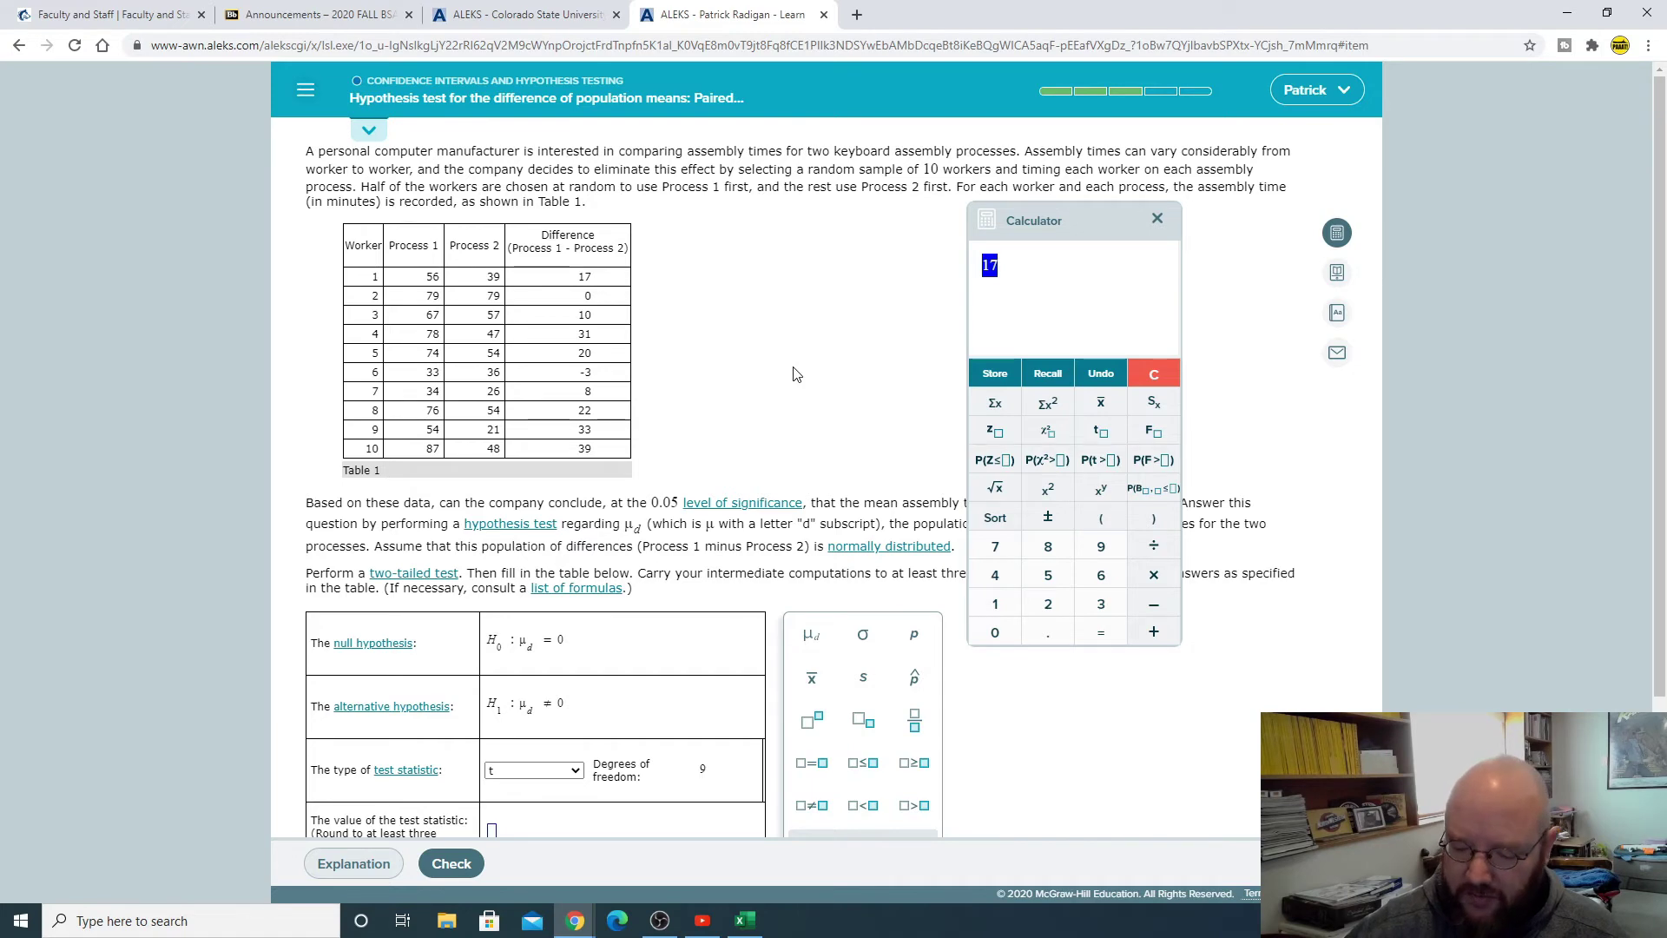
pyautogui.click(1014, 271)
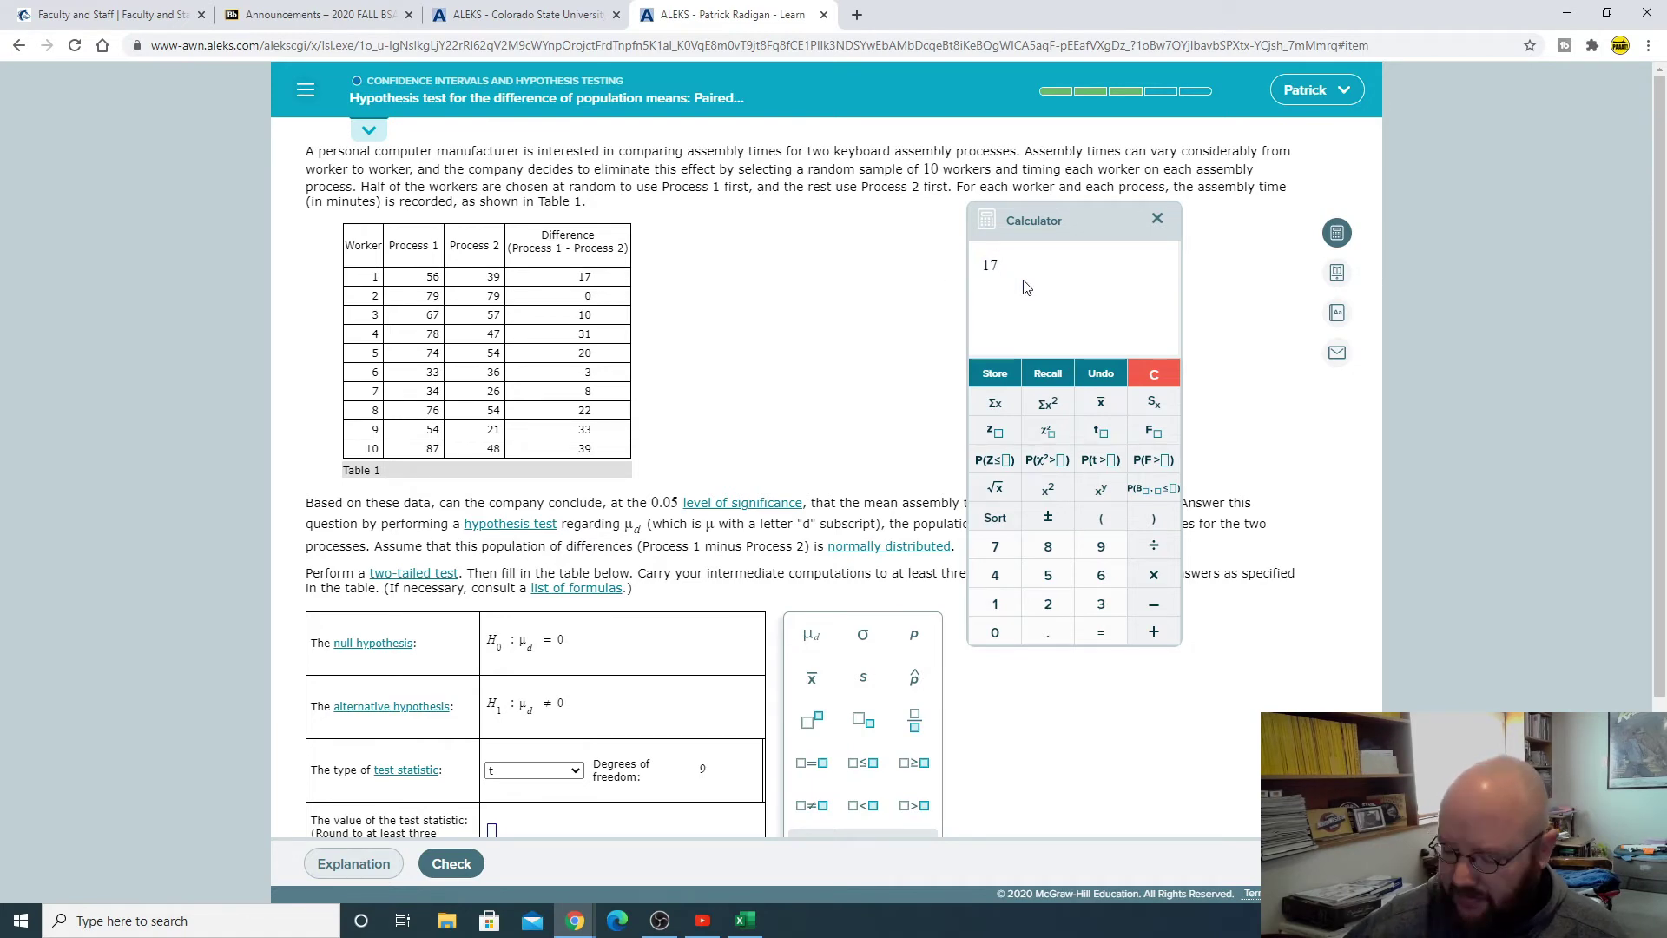
pyautogui.write('.7/')
# Step: Complete the denominator as 14.080 over √10, using Excel's standard deviation
pyautogui.hotkey('alt', 'Tab')
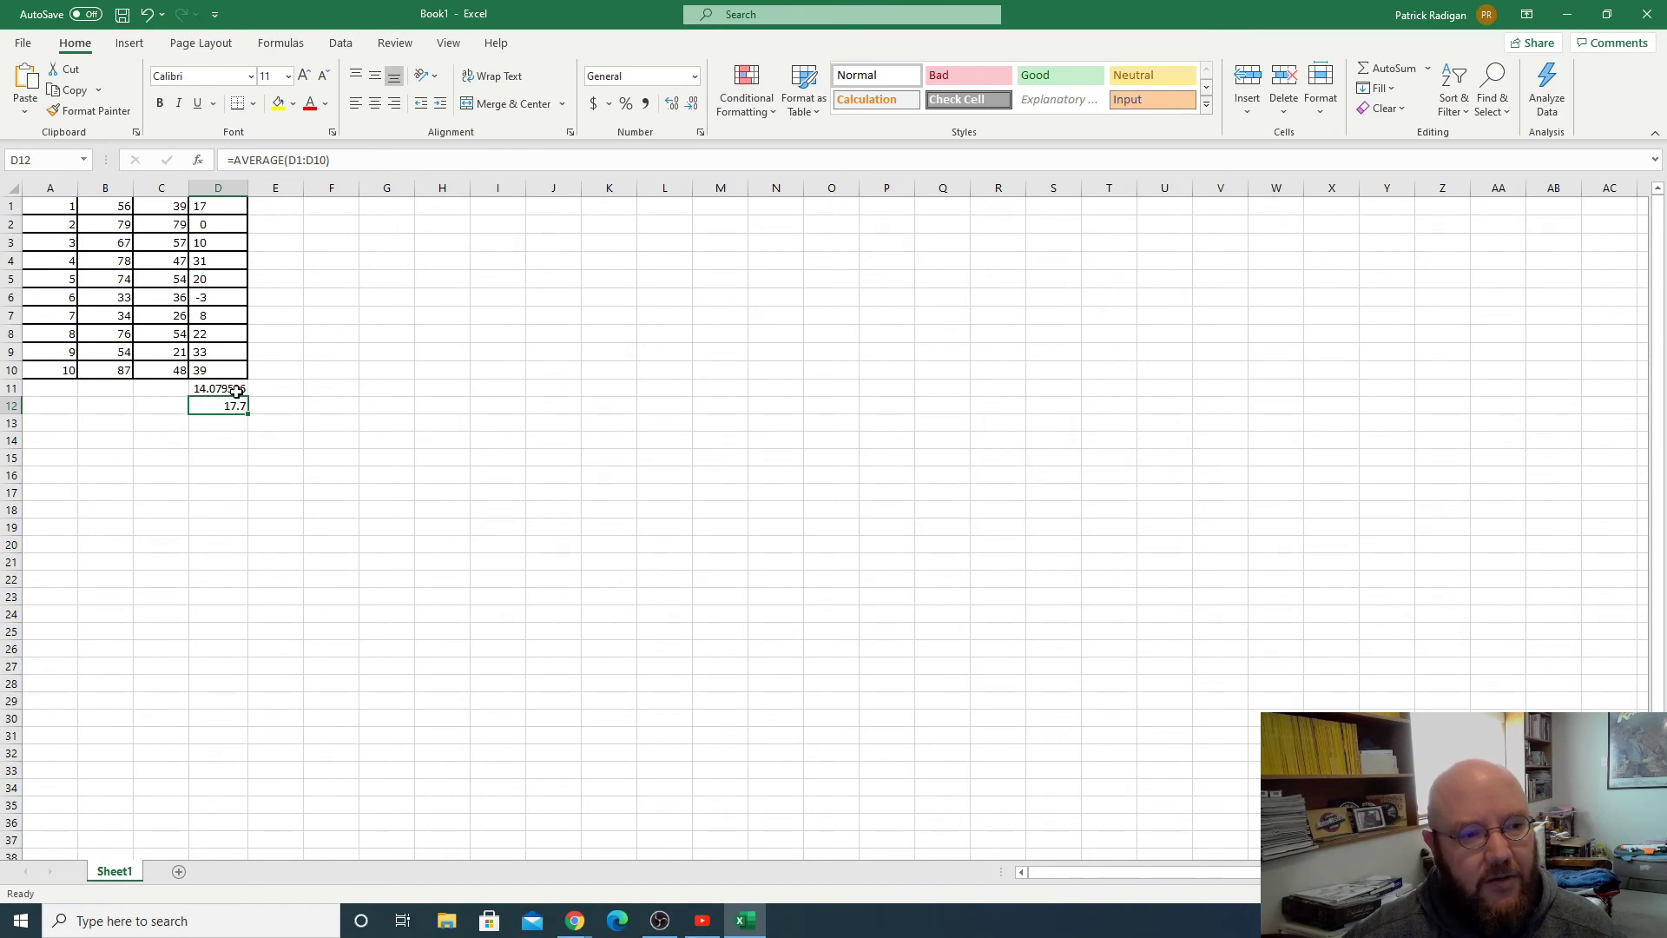
pyautogui.hotkey('alt', 'Tab')
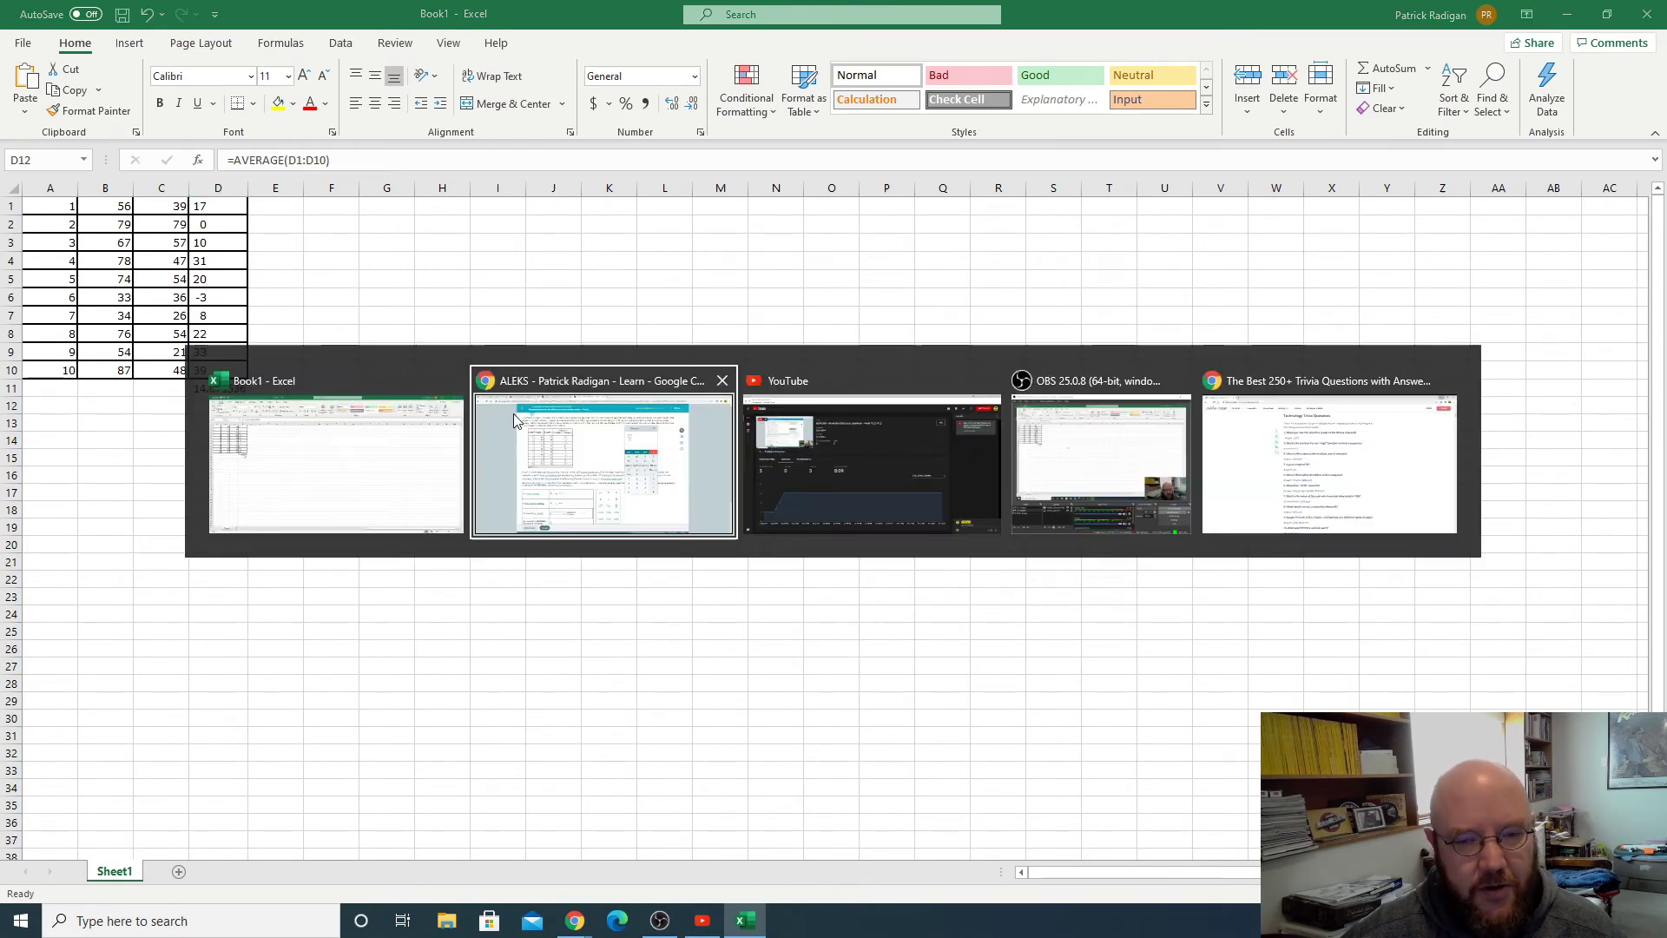
pyautogui.moveTo(1062, 225); pyautogui.dragTo(1232, 260)
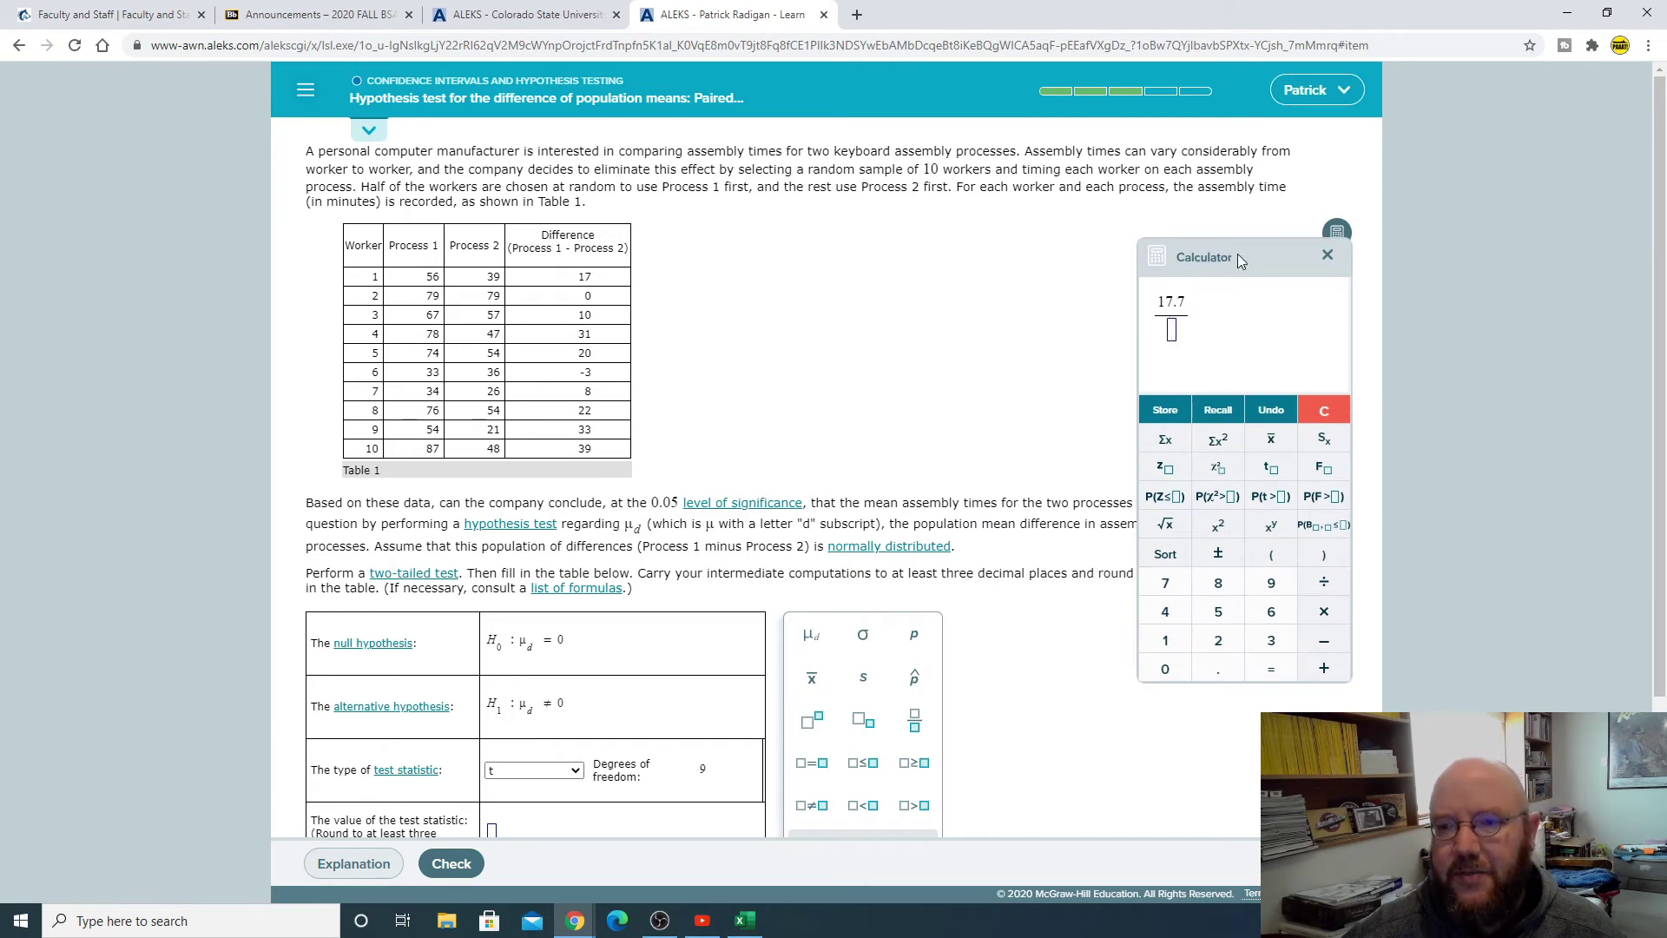
pyautogui.moveTo(1237, 253); pyautogui.dragTo(1125, 225)
pyautogui.hotkey('alt', 'Tab')
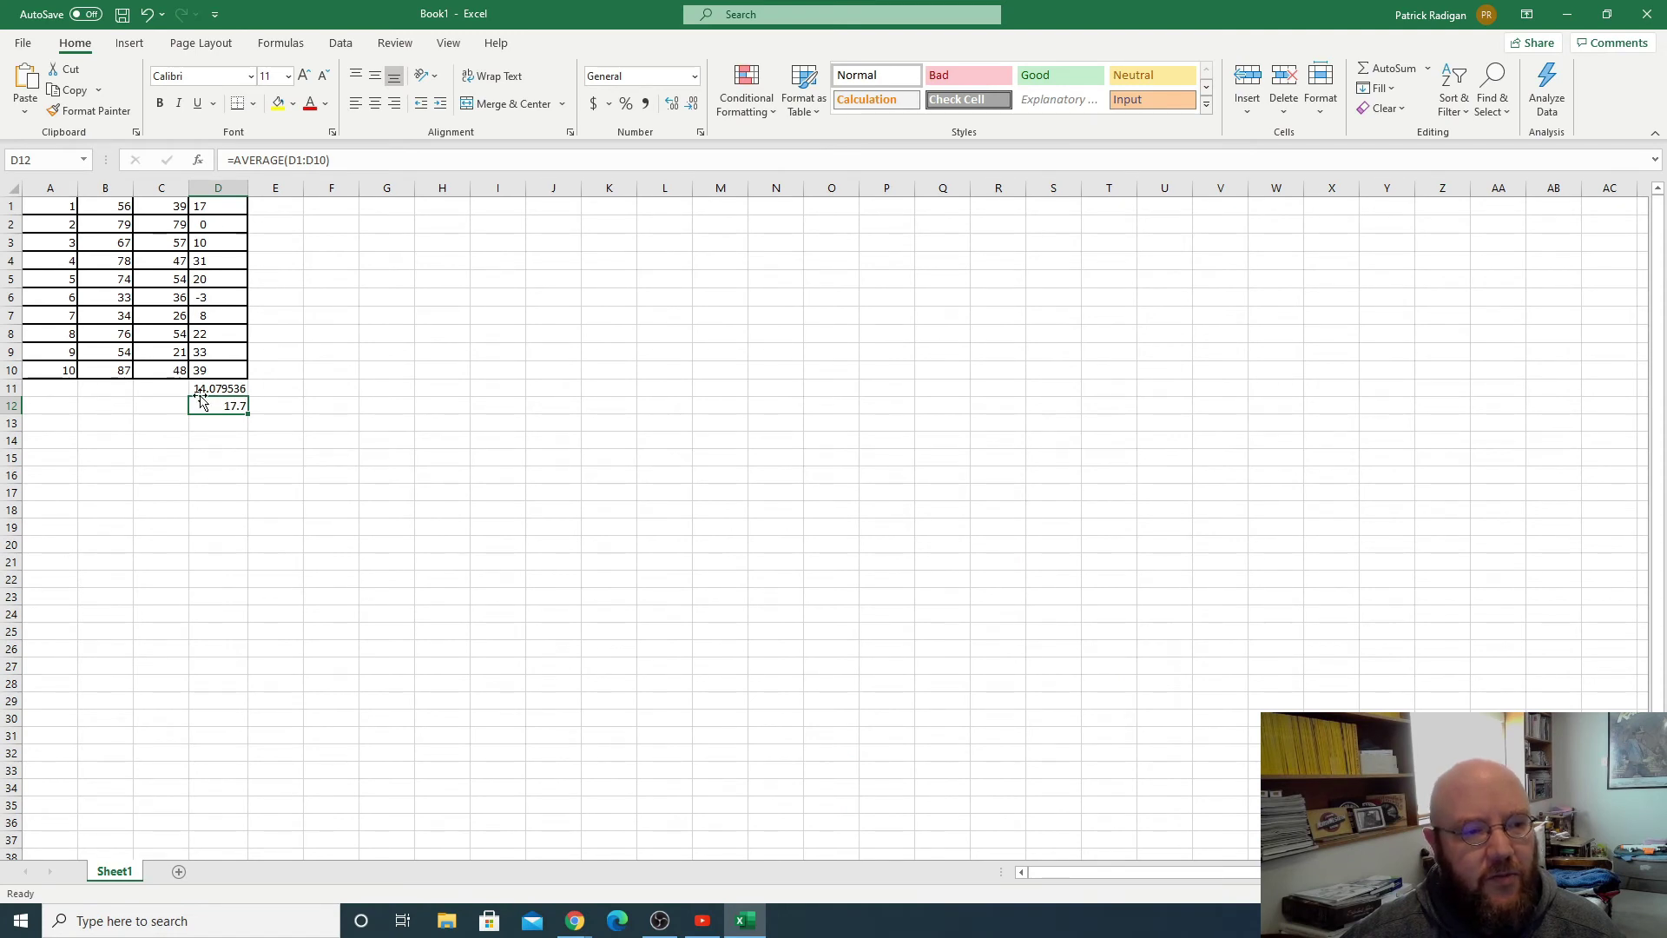
pyautogui.hotkey('alt', 'Tab')
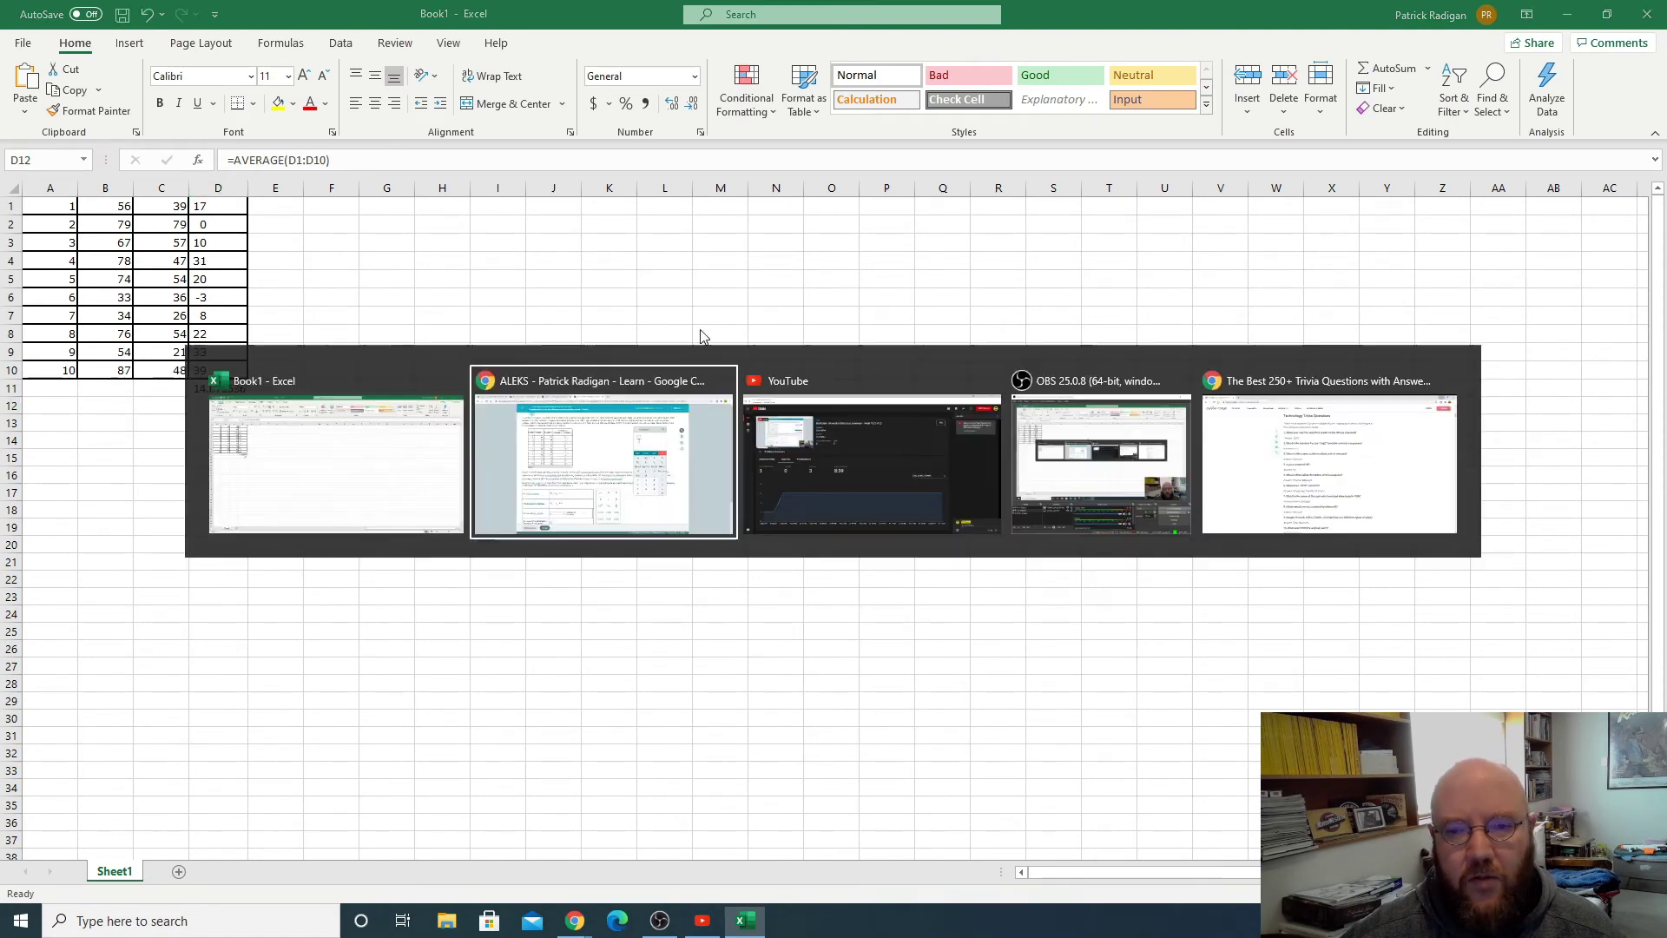
pyautogui.write('14.080')
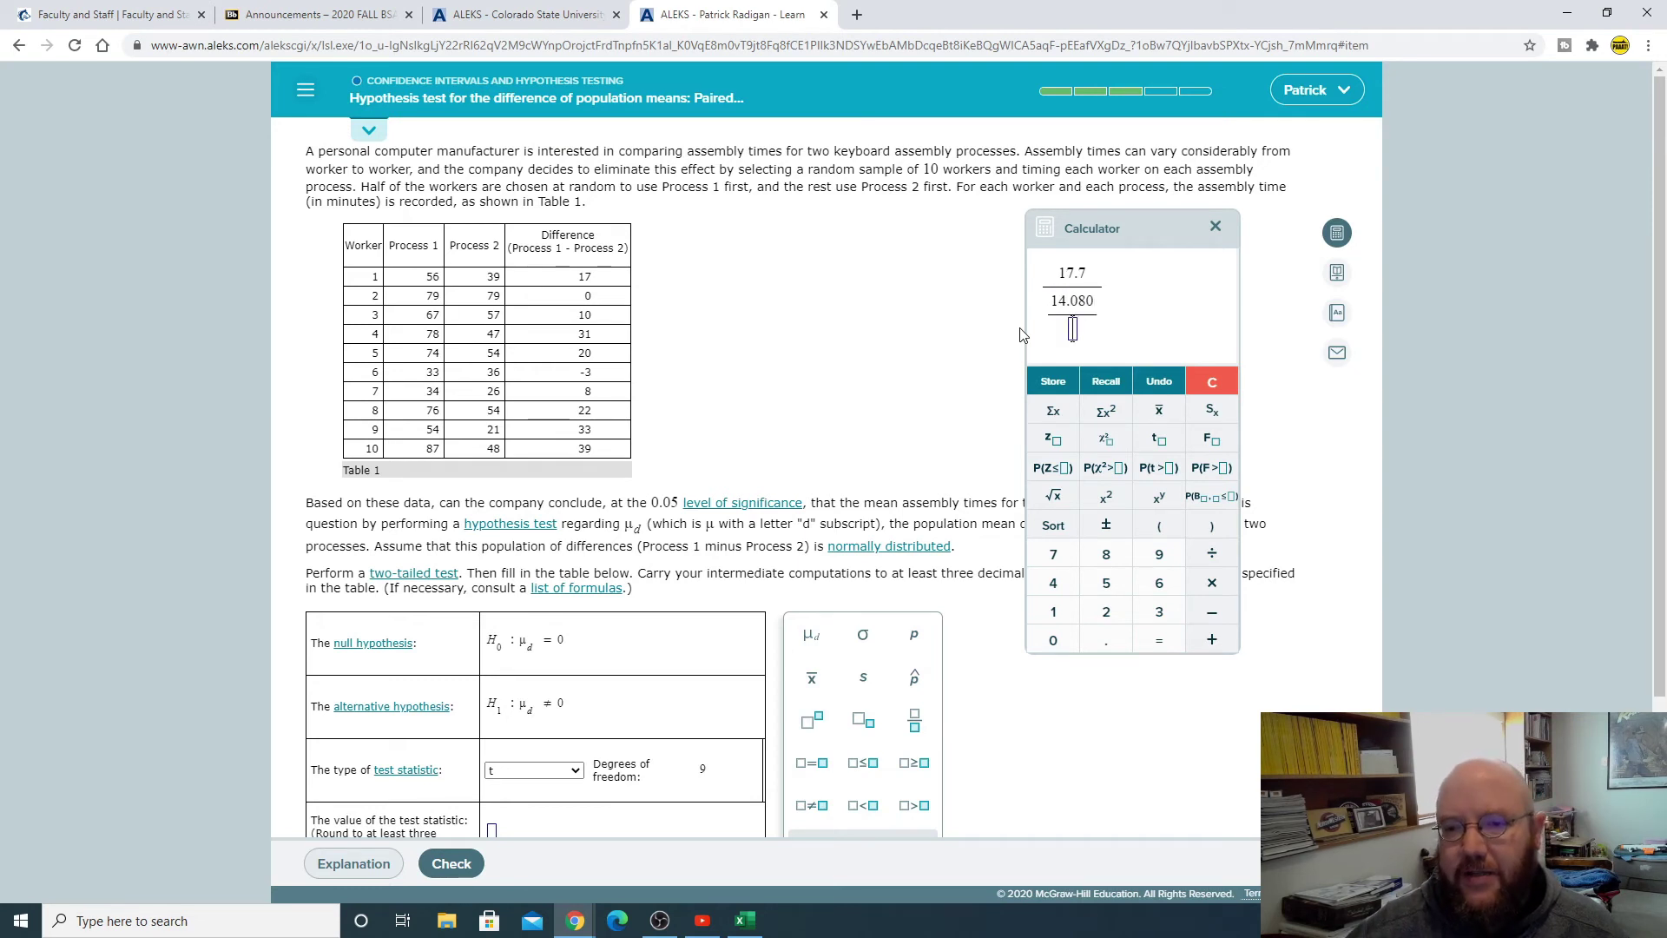
pyautogui.click(1052, 495)
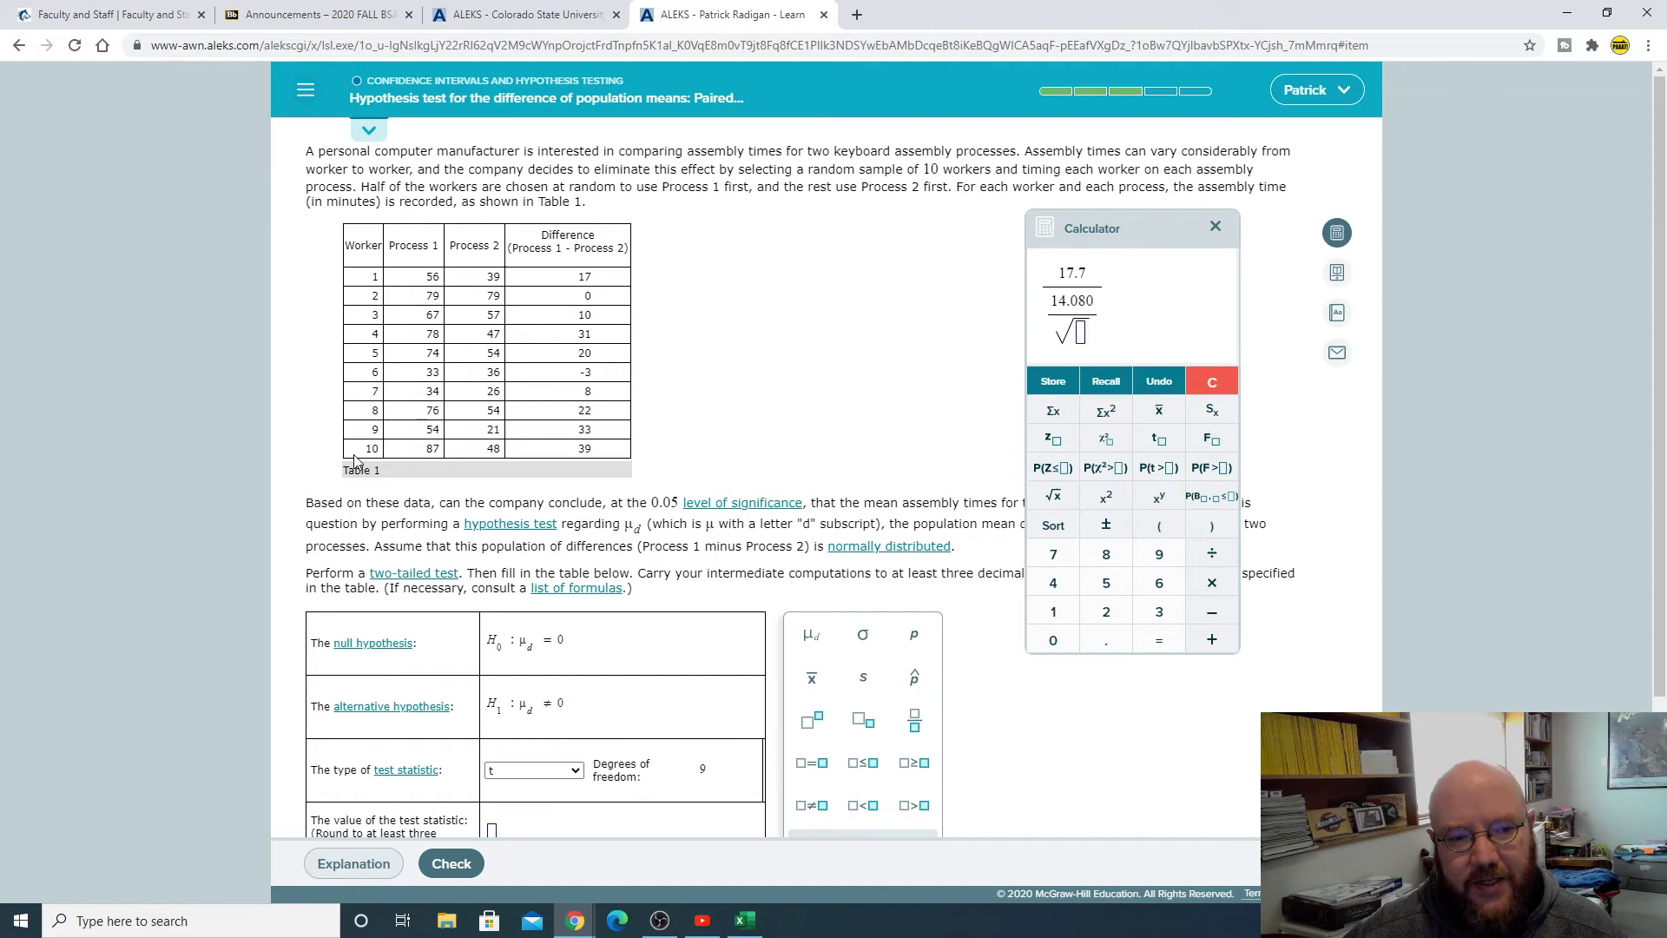
pyautogui.write('10')
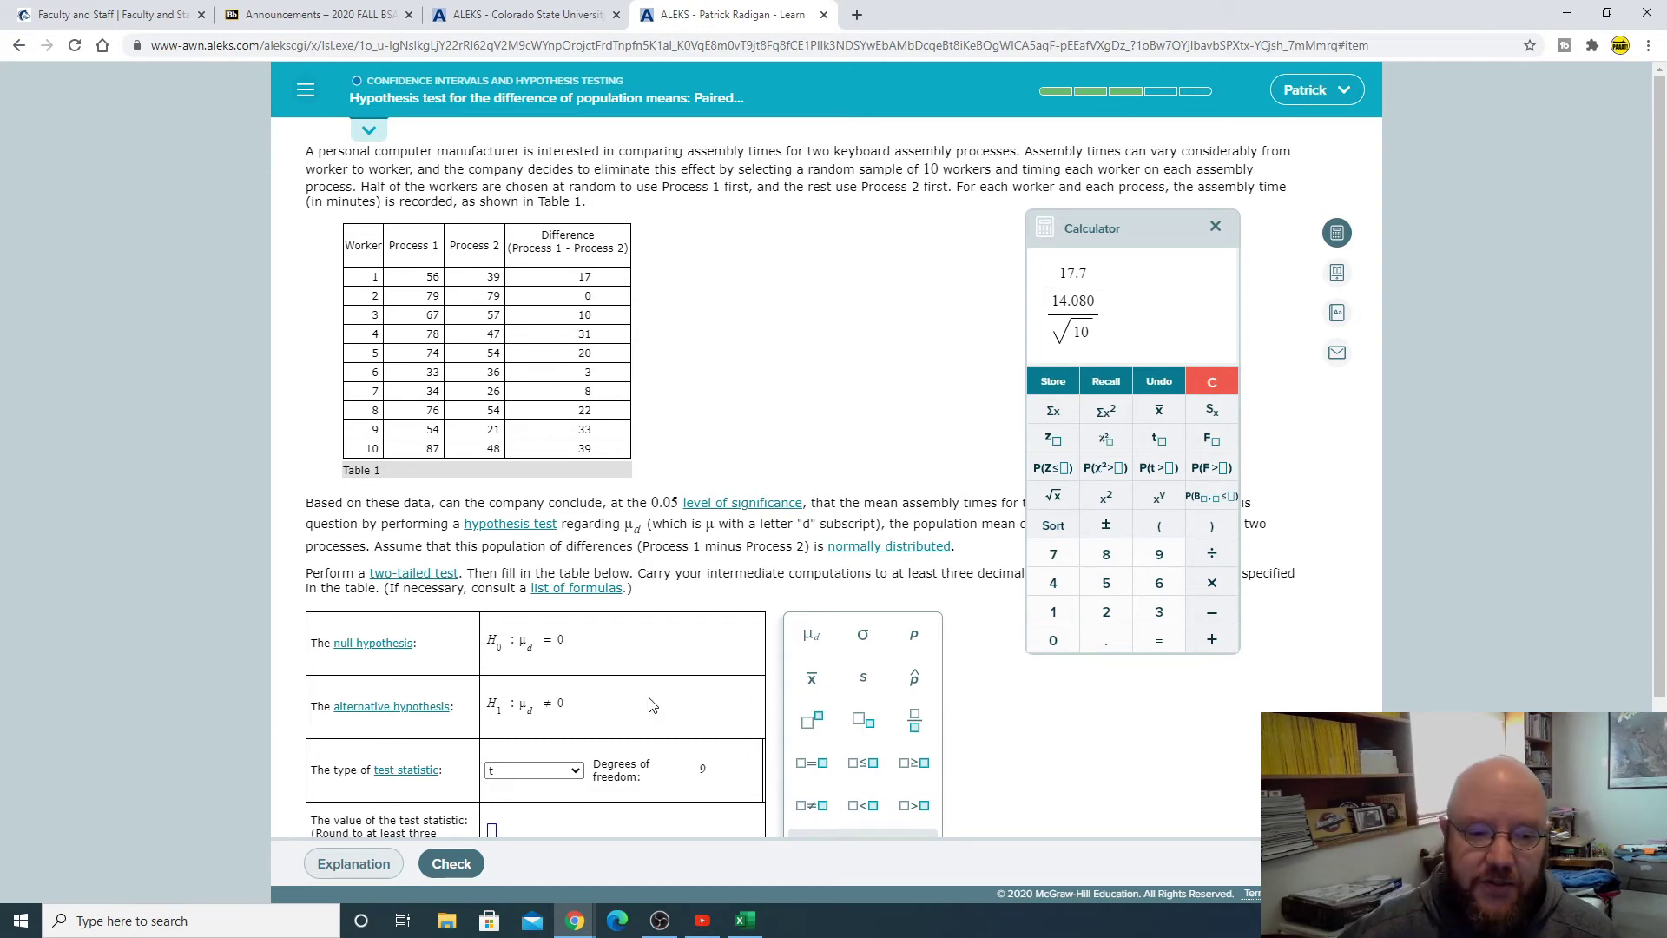
# Step: Evaluate the t-statistic expression in the calculator
pyautogui.scroll(-2, 495, 720)
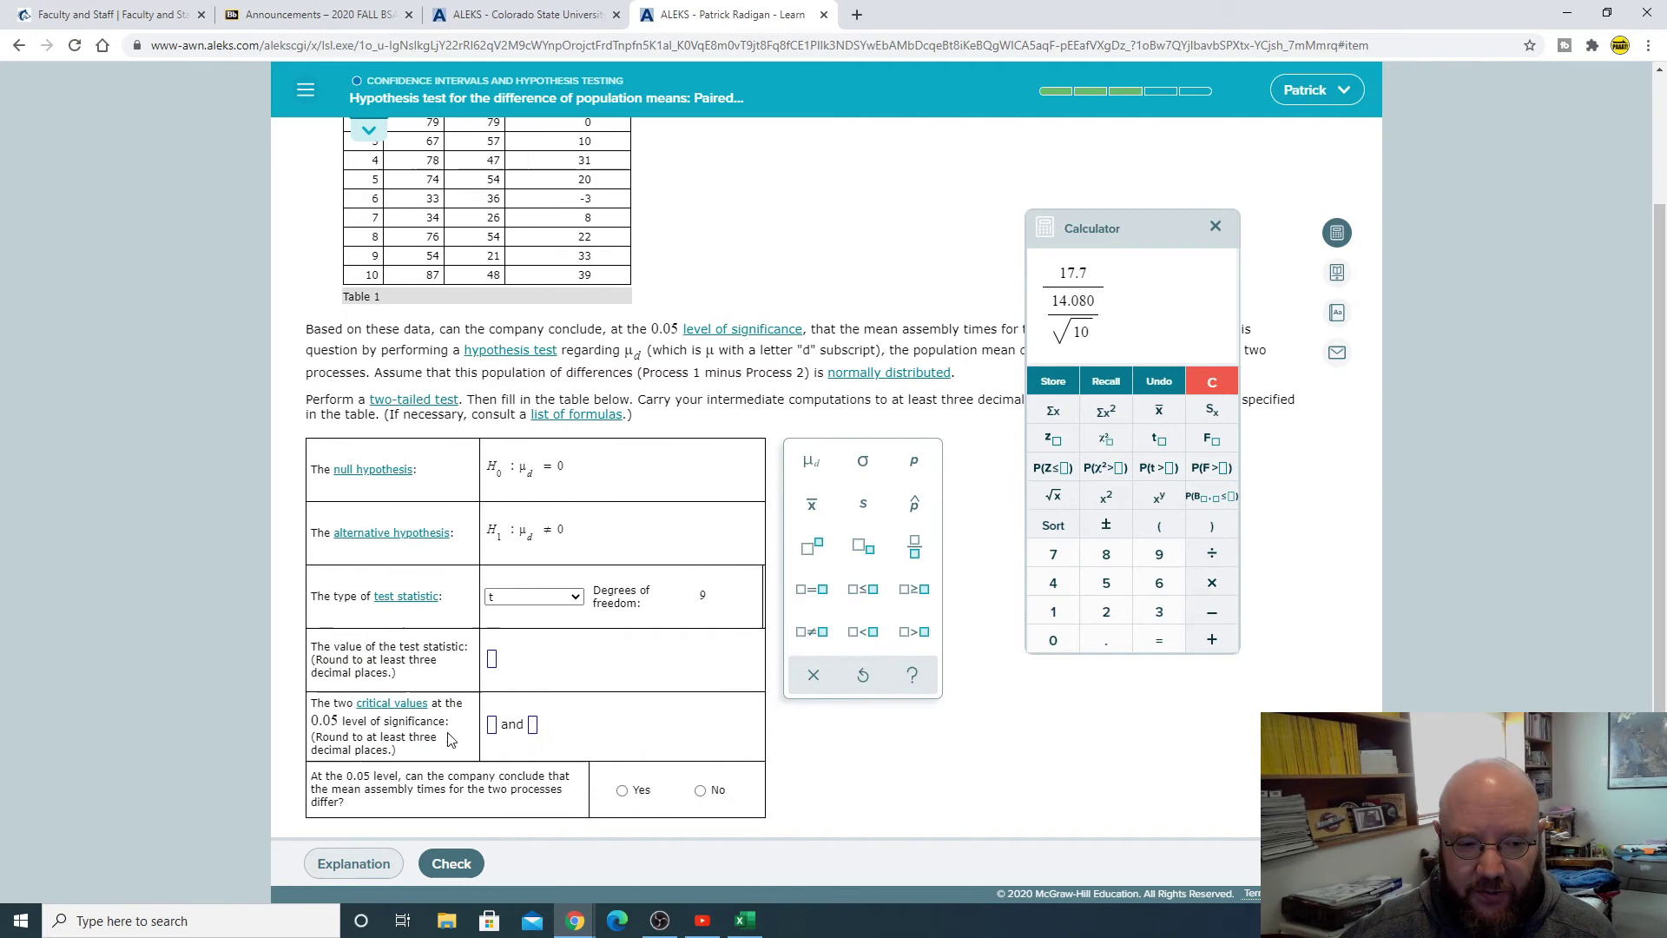
pyautogui.scroll(2, 692, 625)
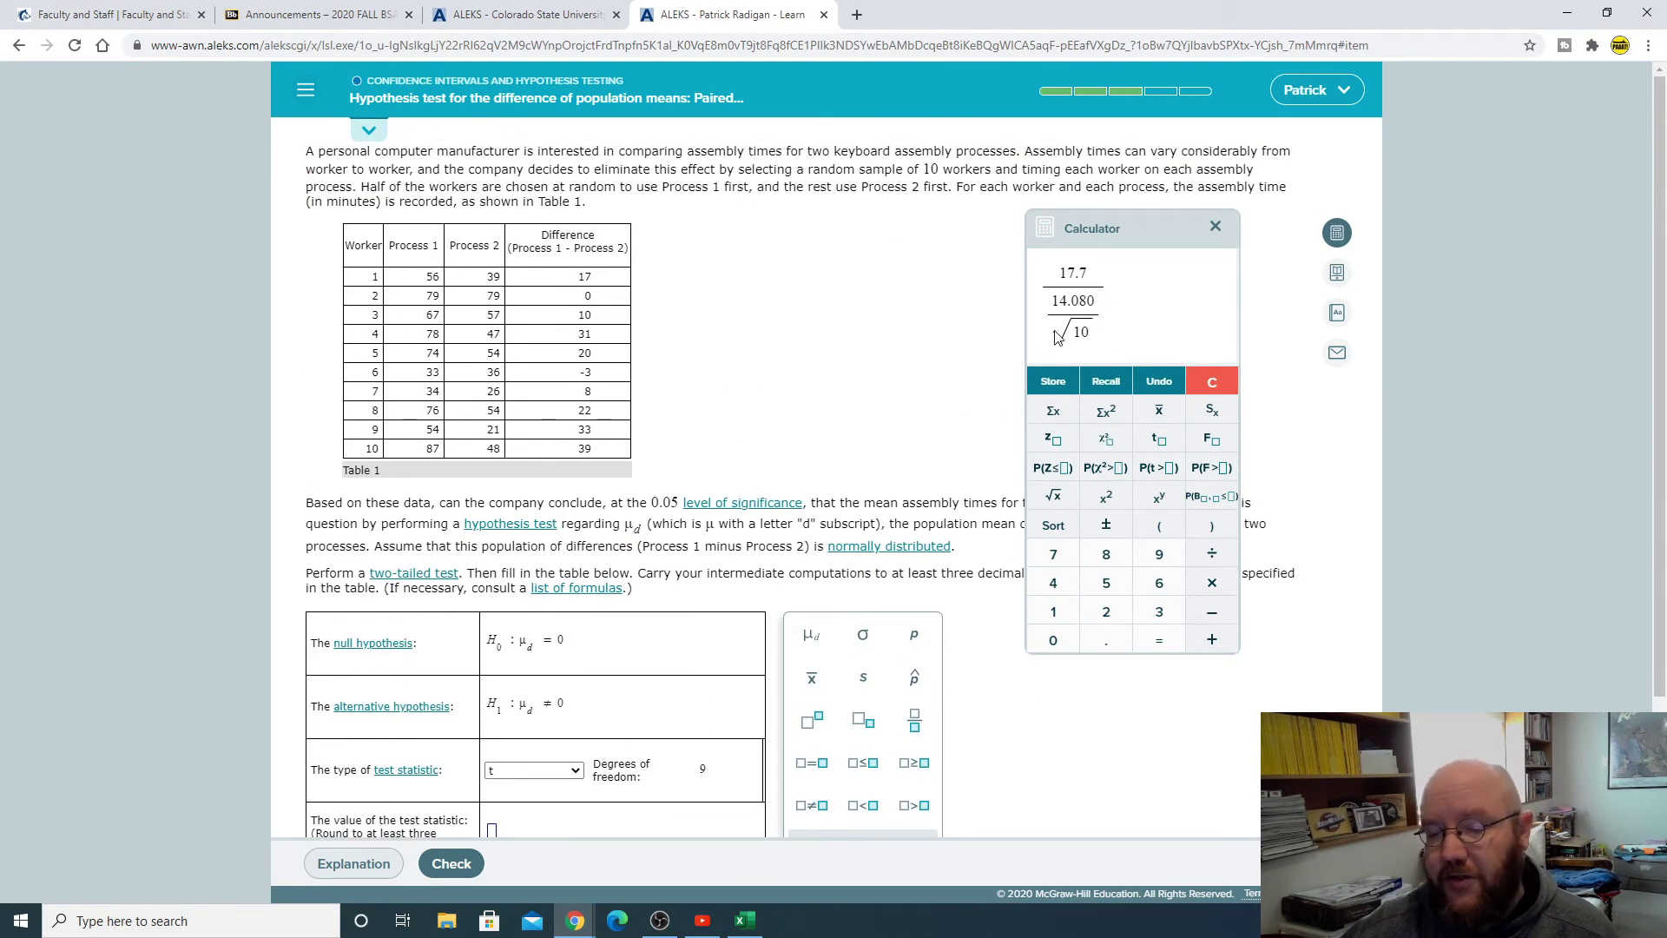
pyautogui.scroll(-2, 1007, 360)
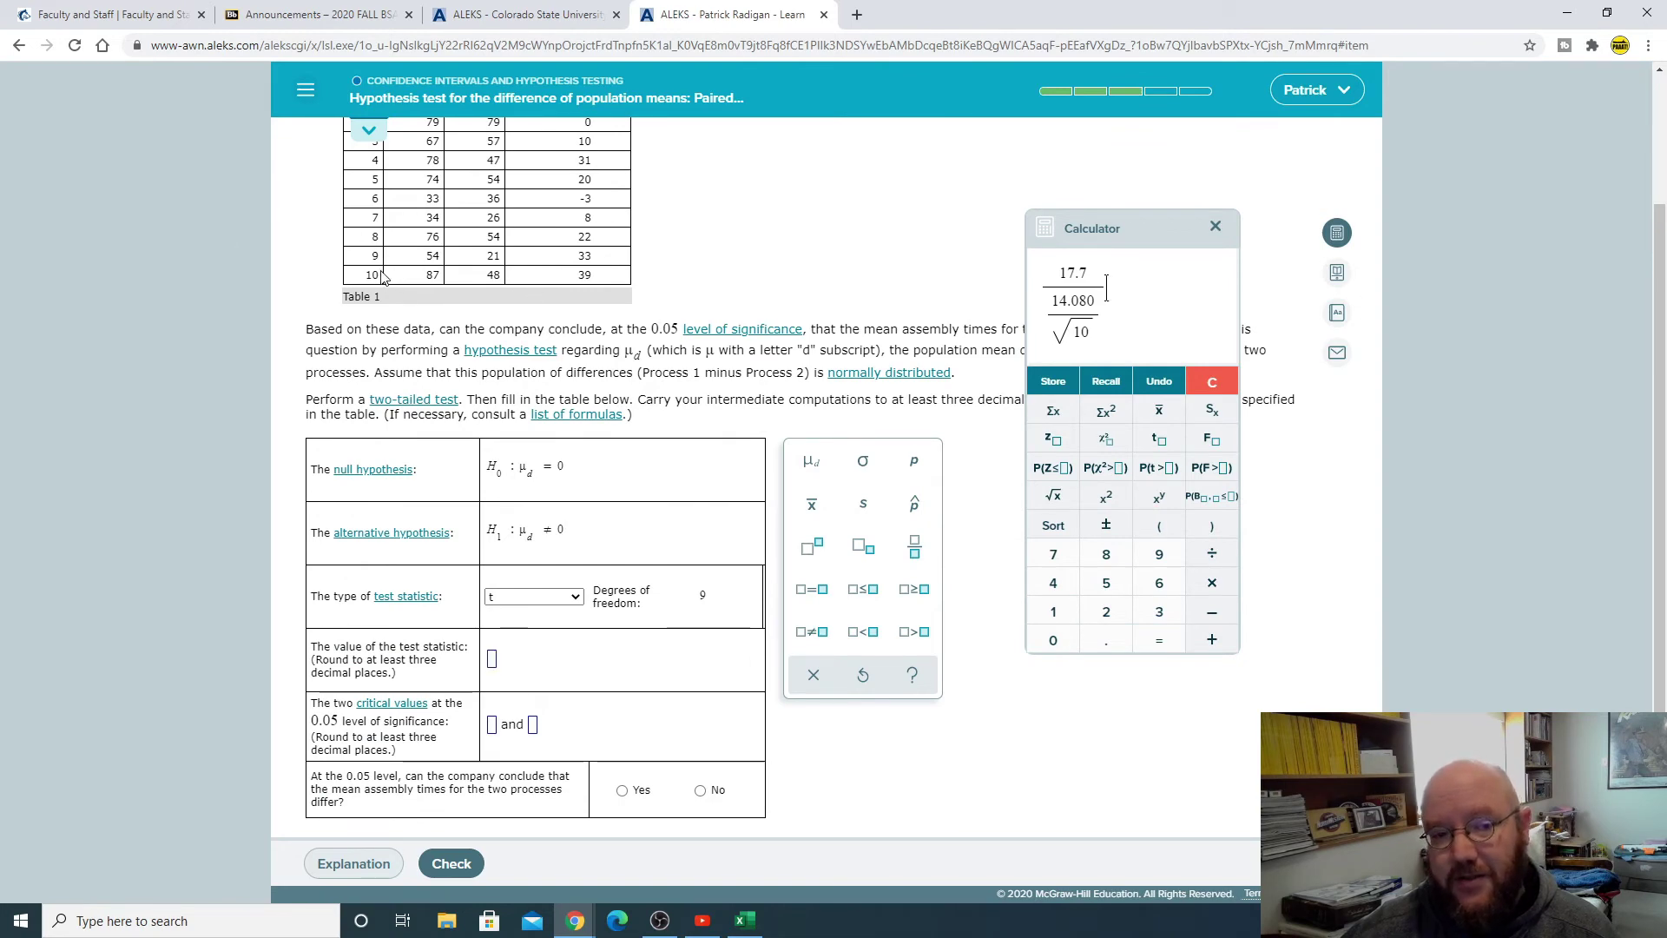
pyautogui.scroll(2, 943, 289)
pyautogui.press('Return')
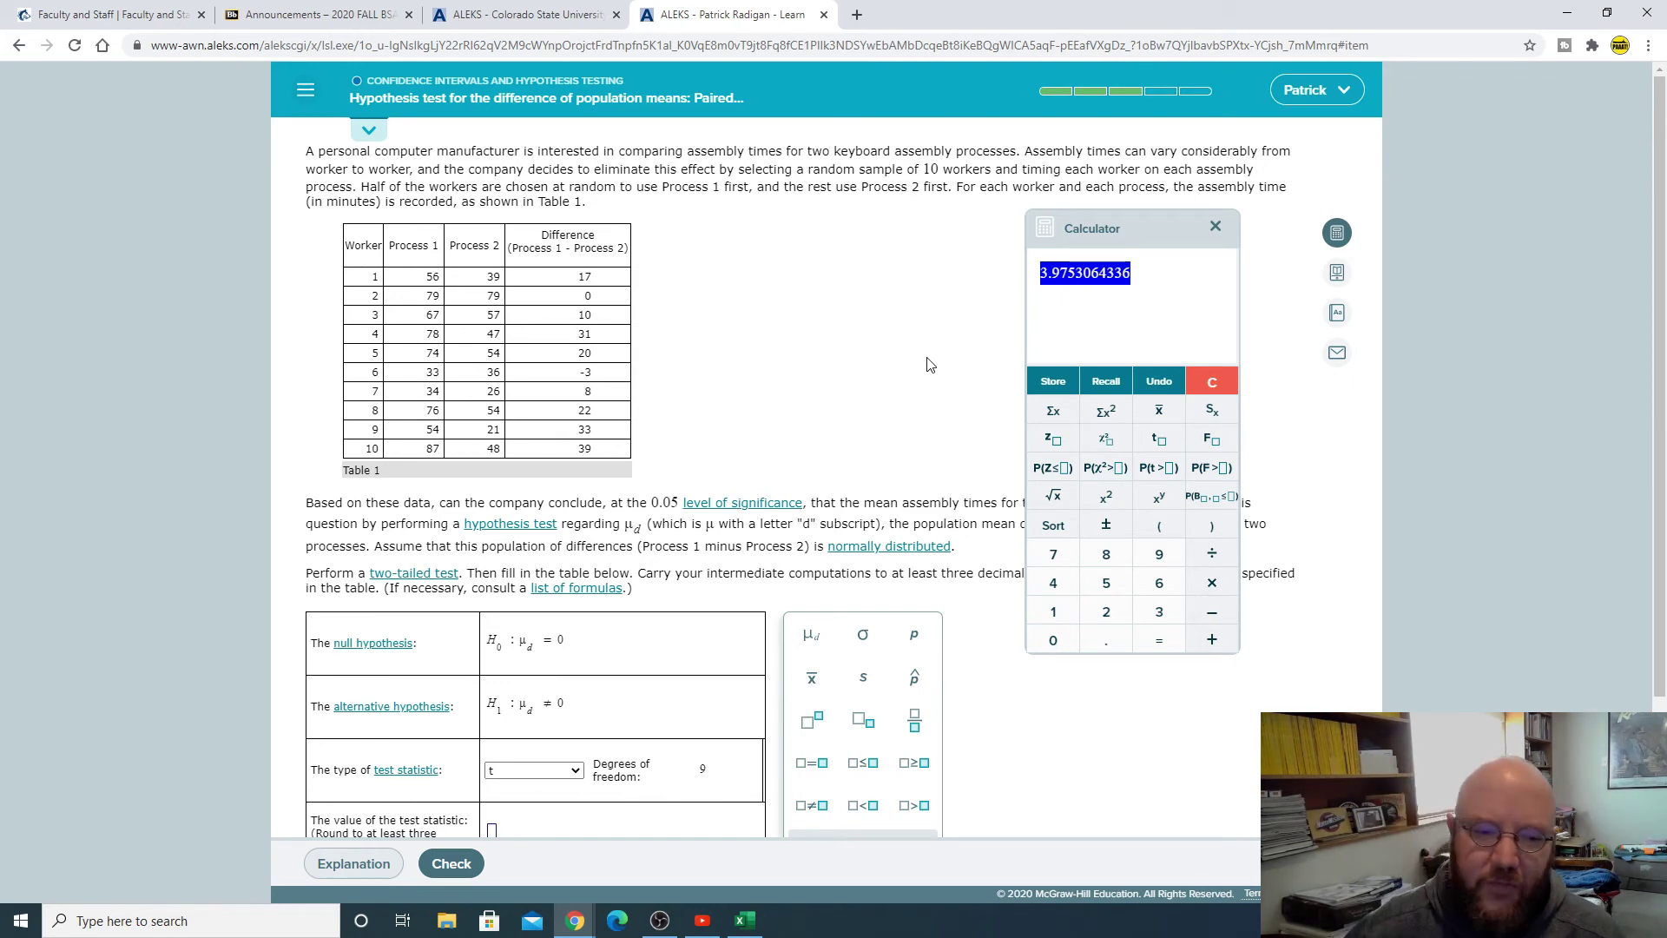
# Step: Enter 3.975 as the test statistic value, then clear and close the calculator
pyautogui.scroll(-1, 930, 365)
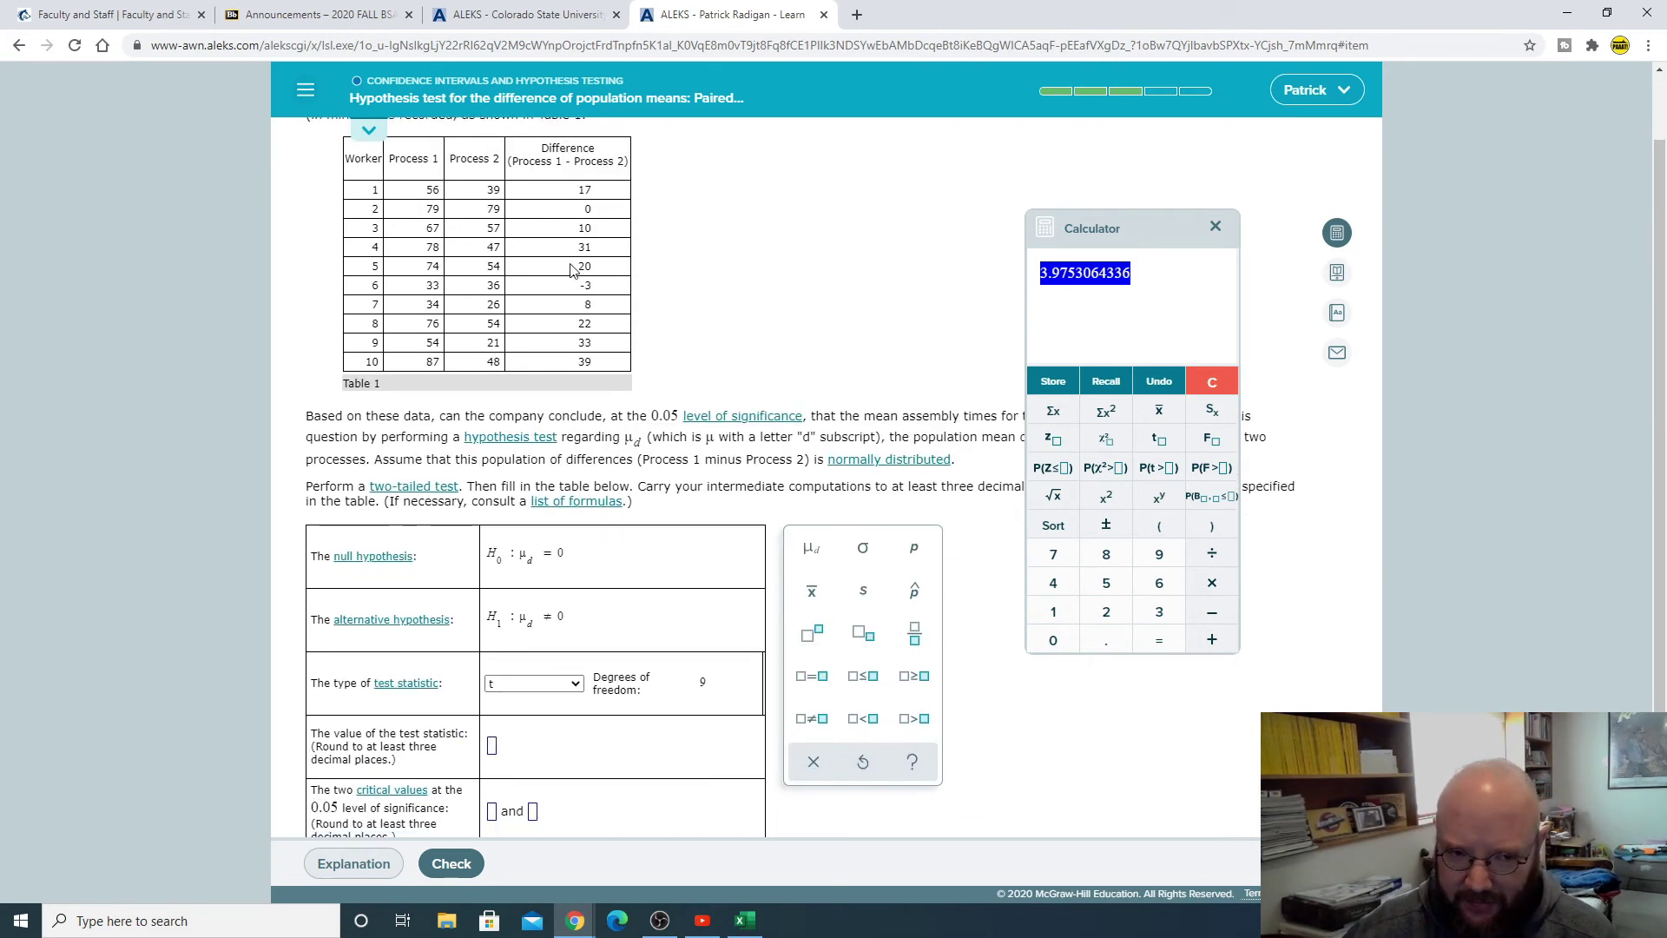
pyautogui.scroll(-1, 838, 354)
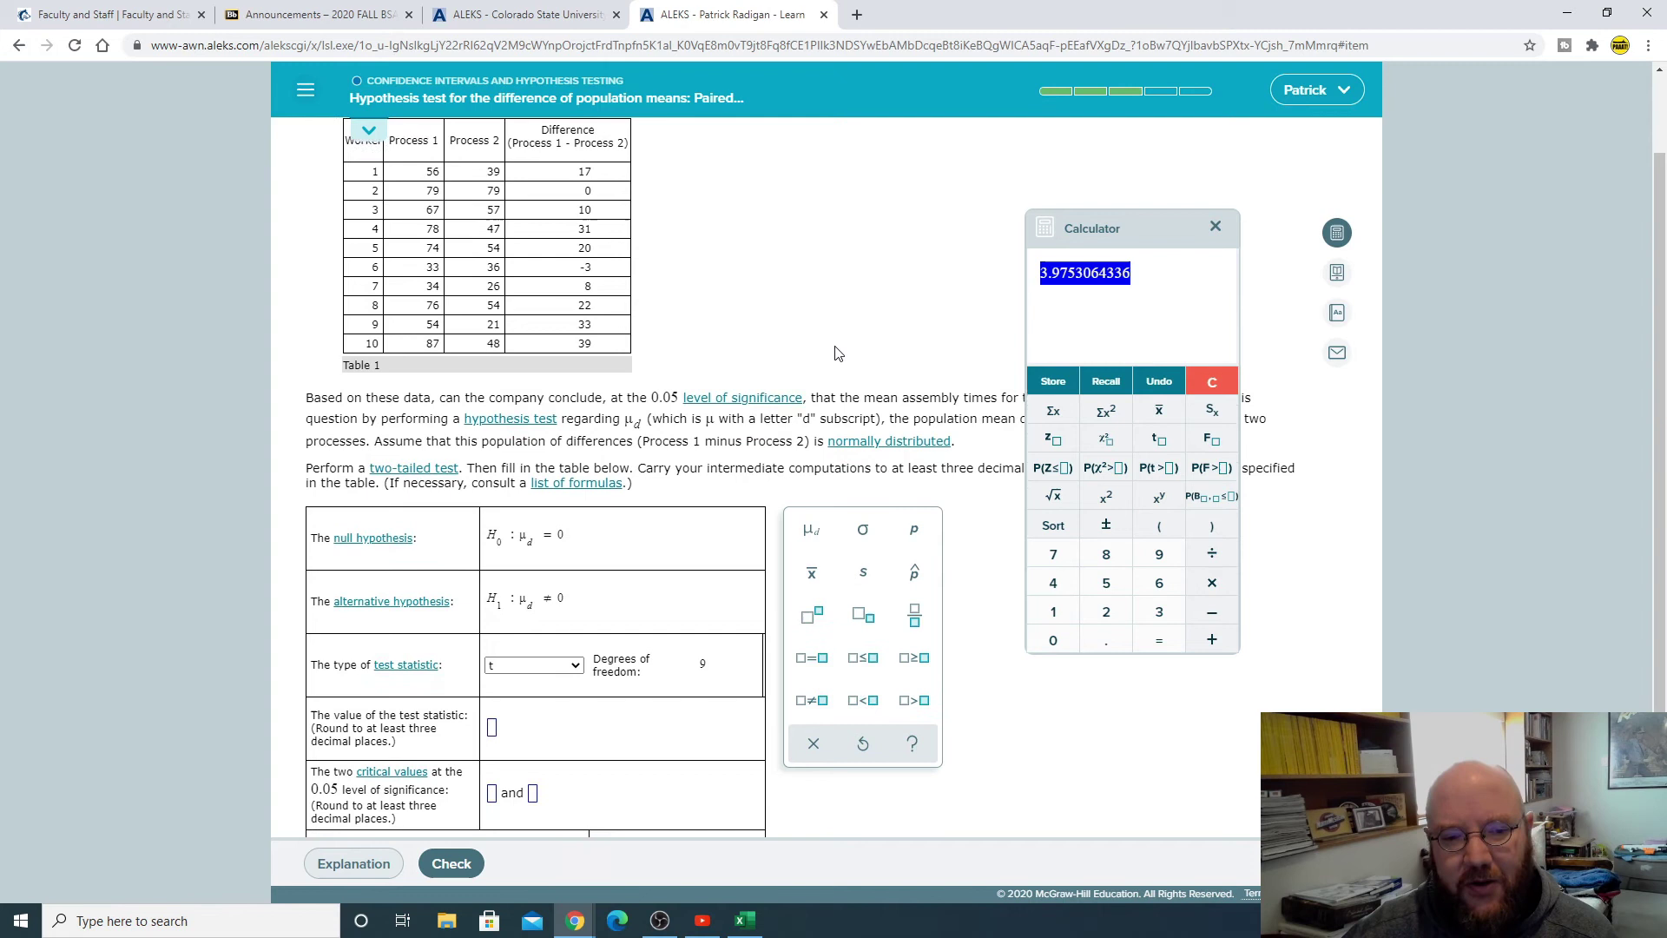
pyautogui.click(493, 662)
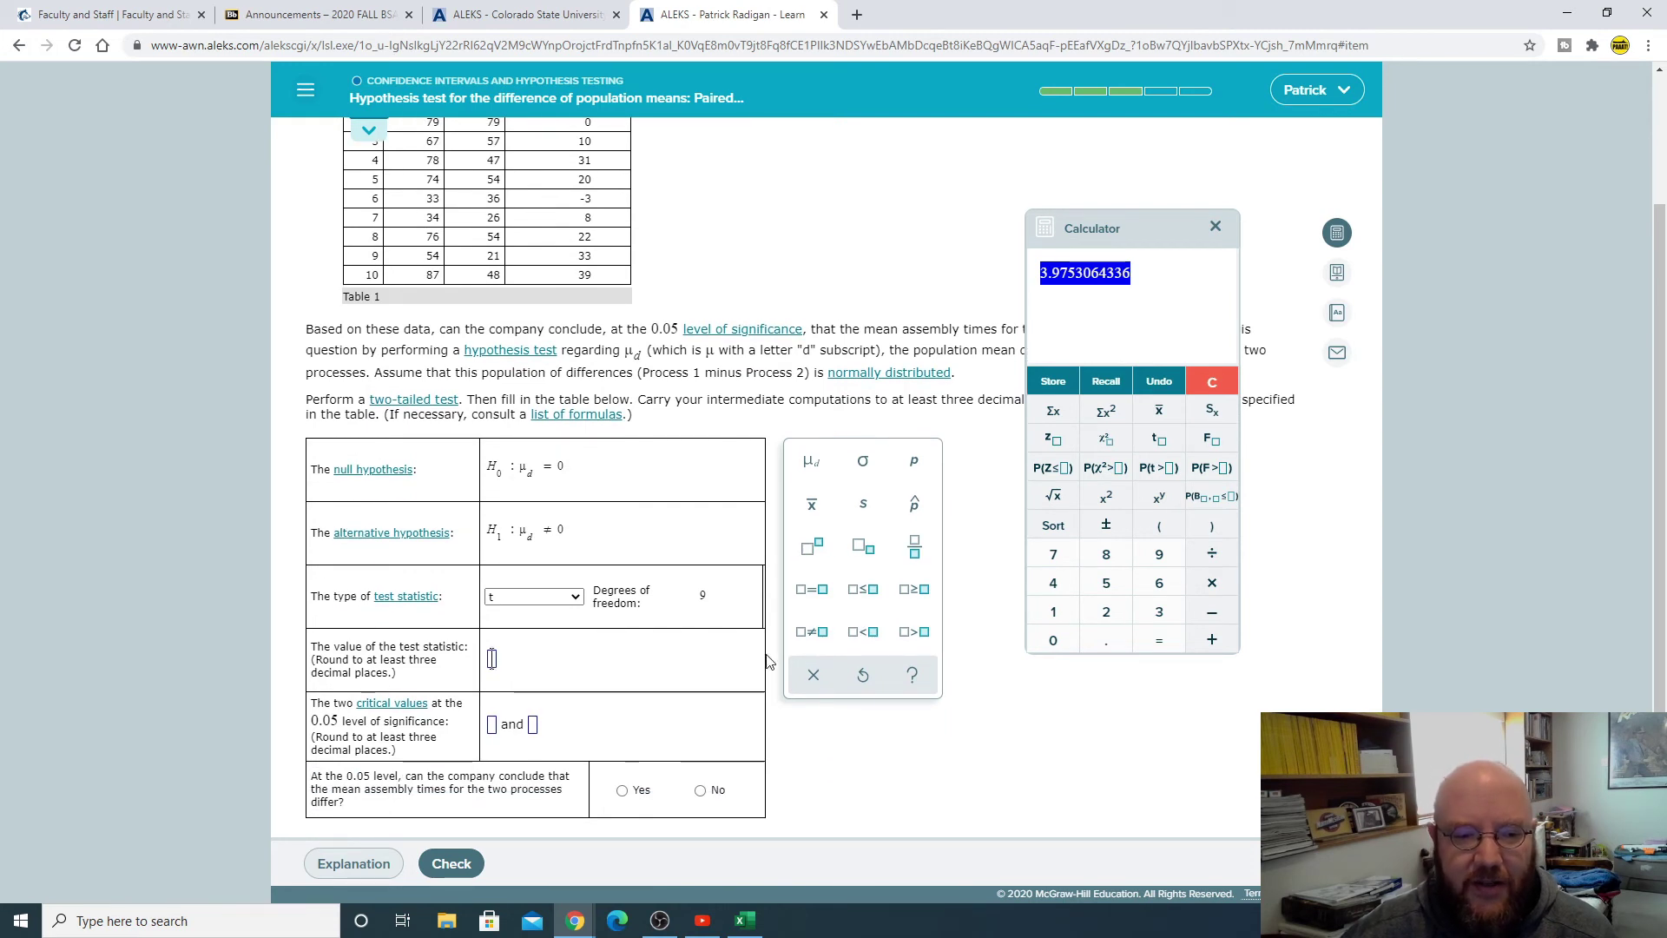
pyautogui.write('3.97')
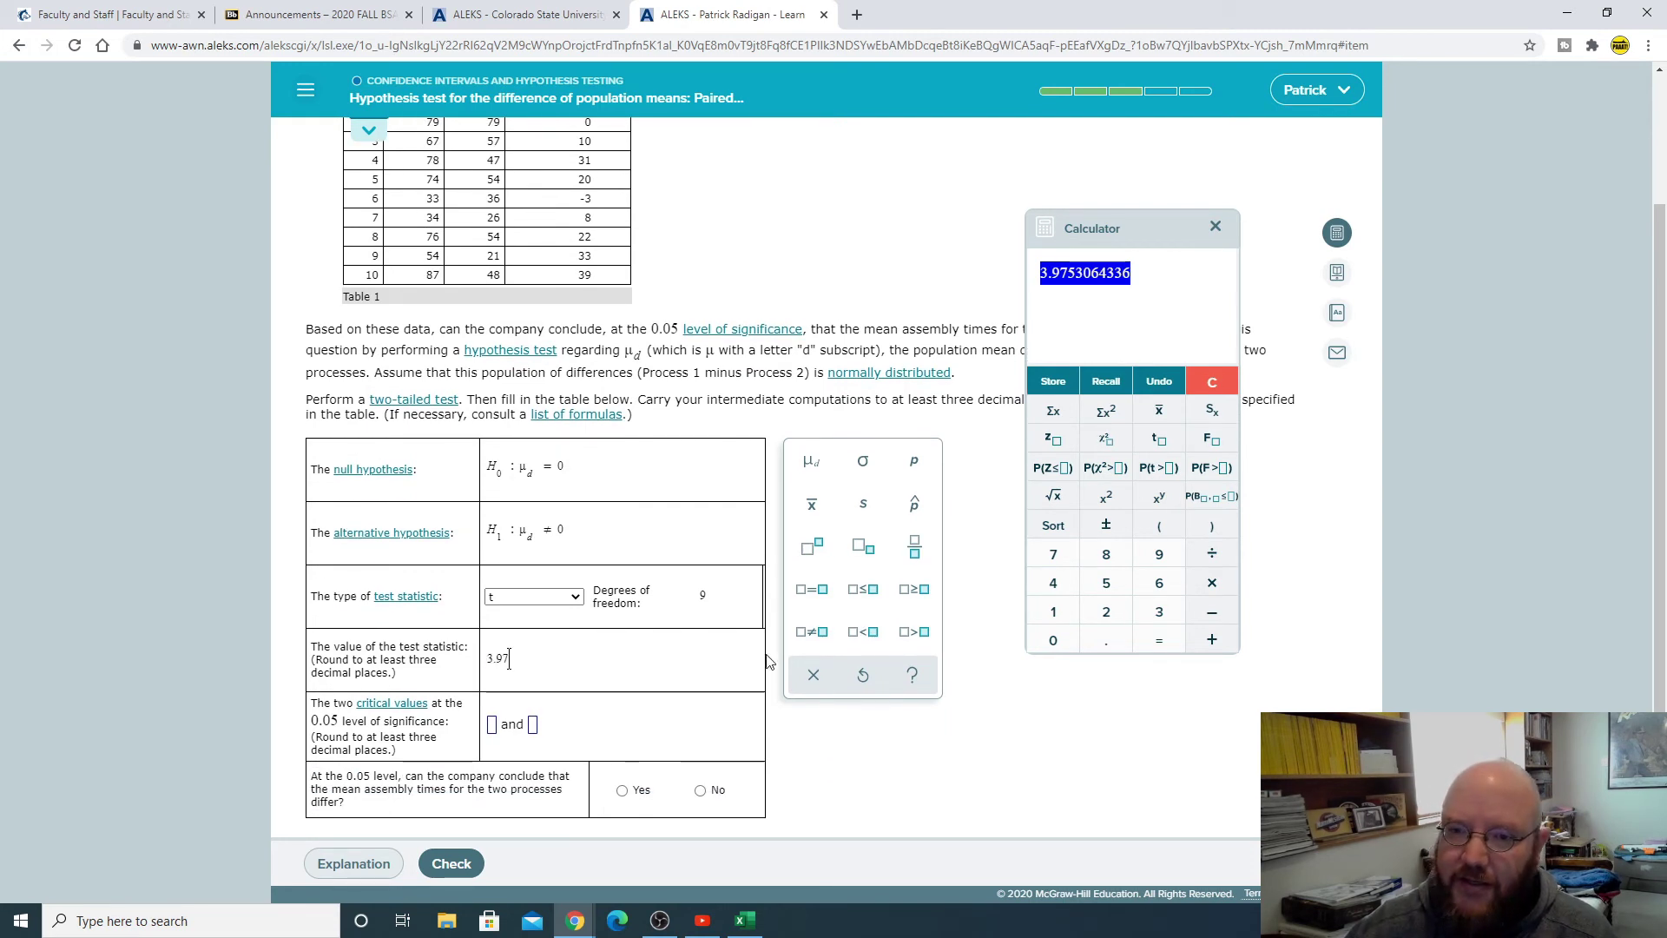
pyautogui.write('5')
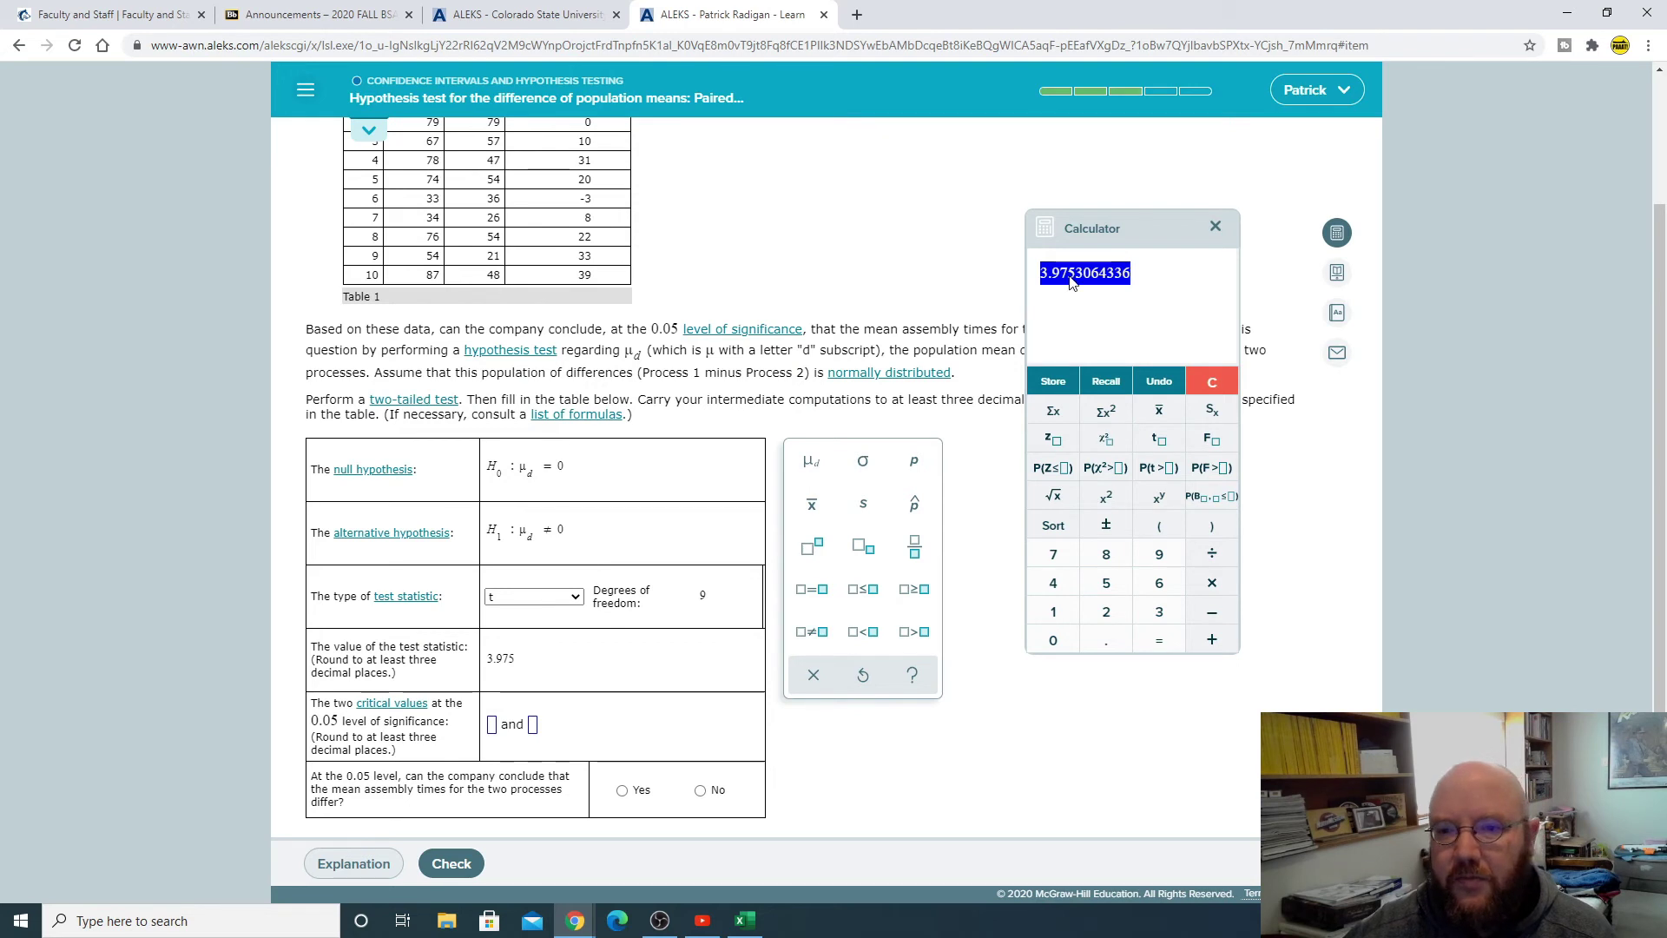
pyautogui.click(1212, 381)
pyautogui.click(1215, 228)
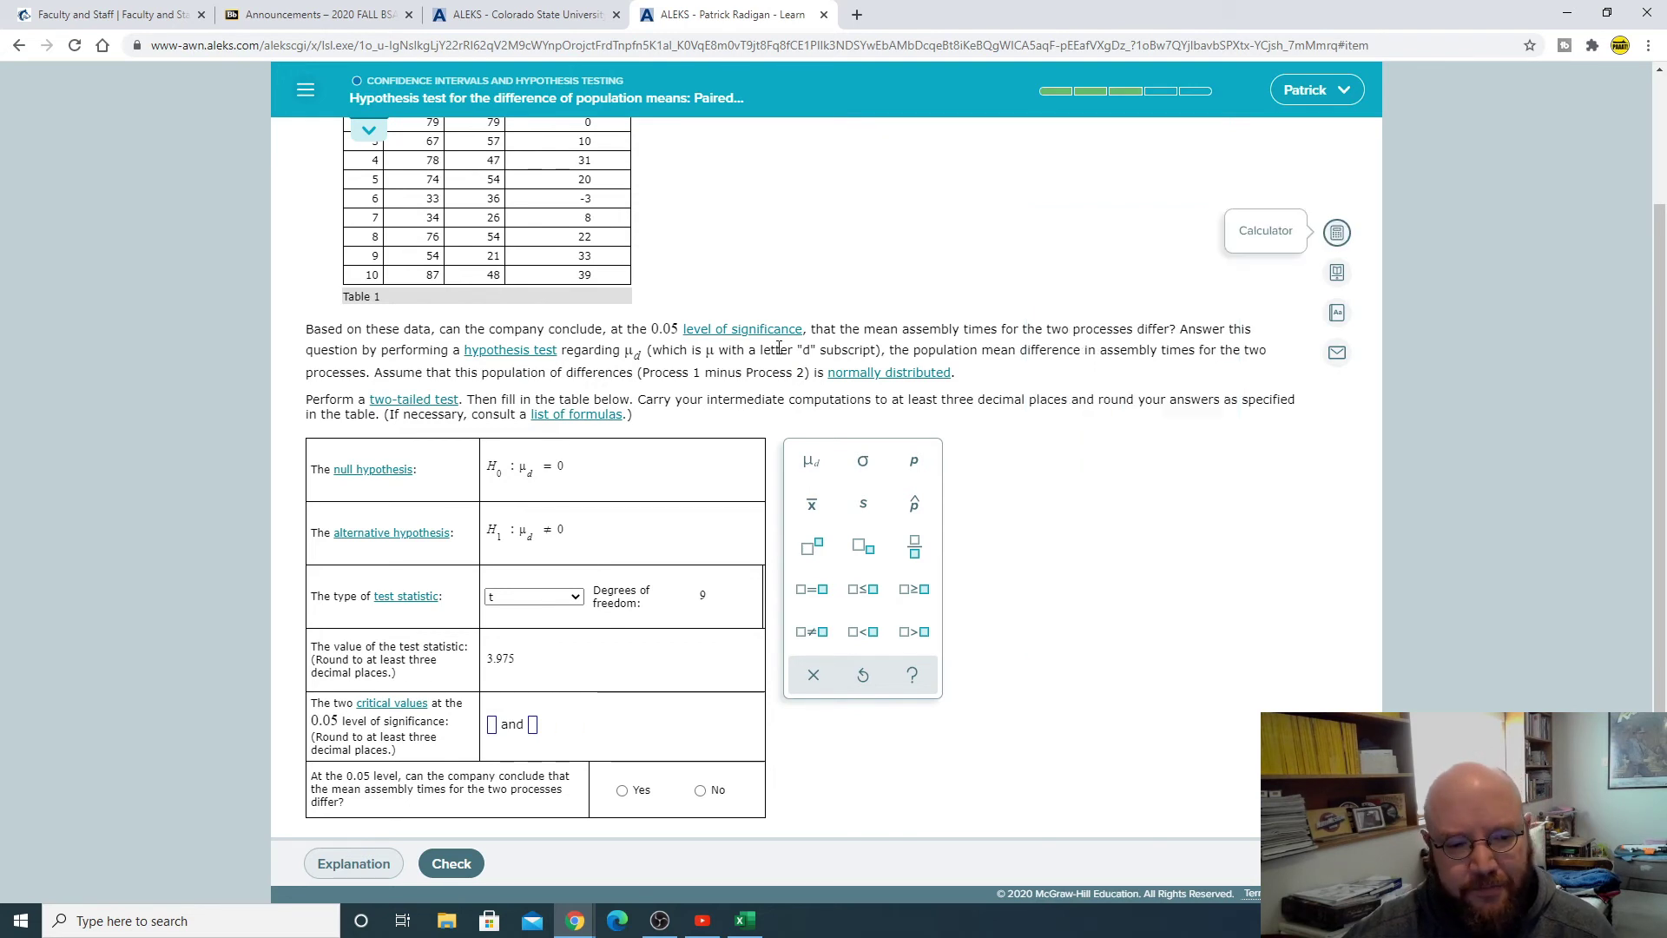
pyautogui.scroll(-1, 597, 558)
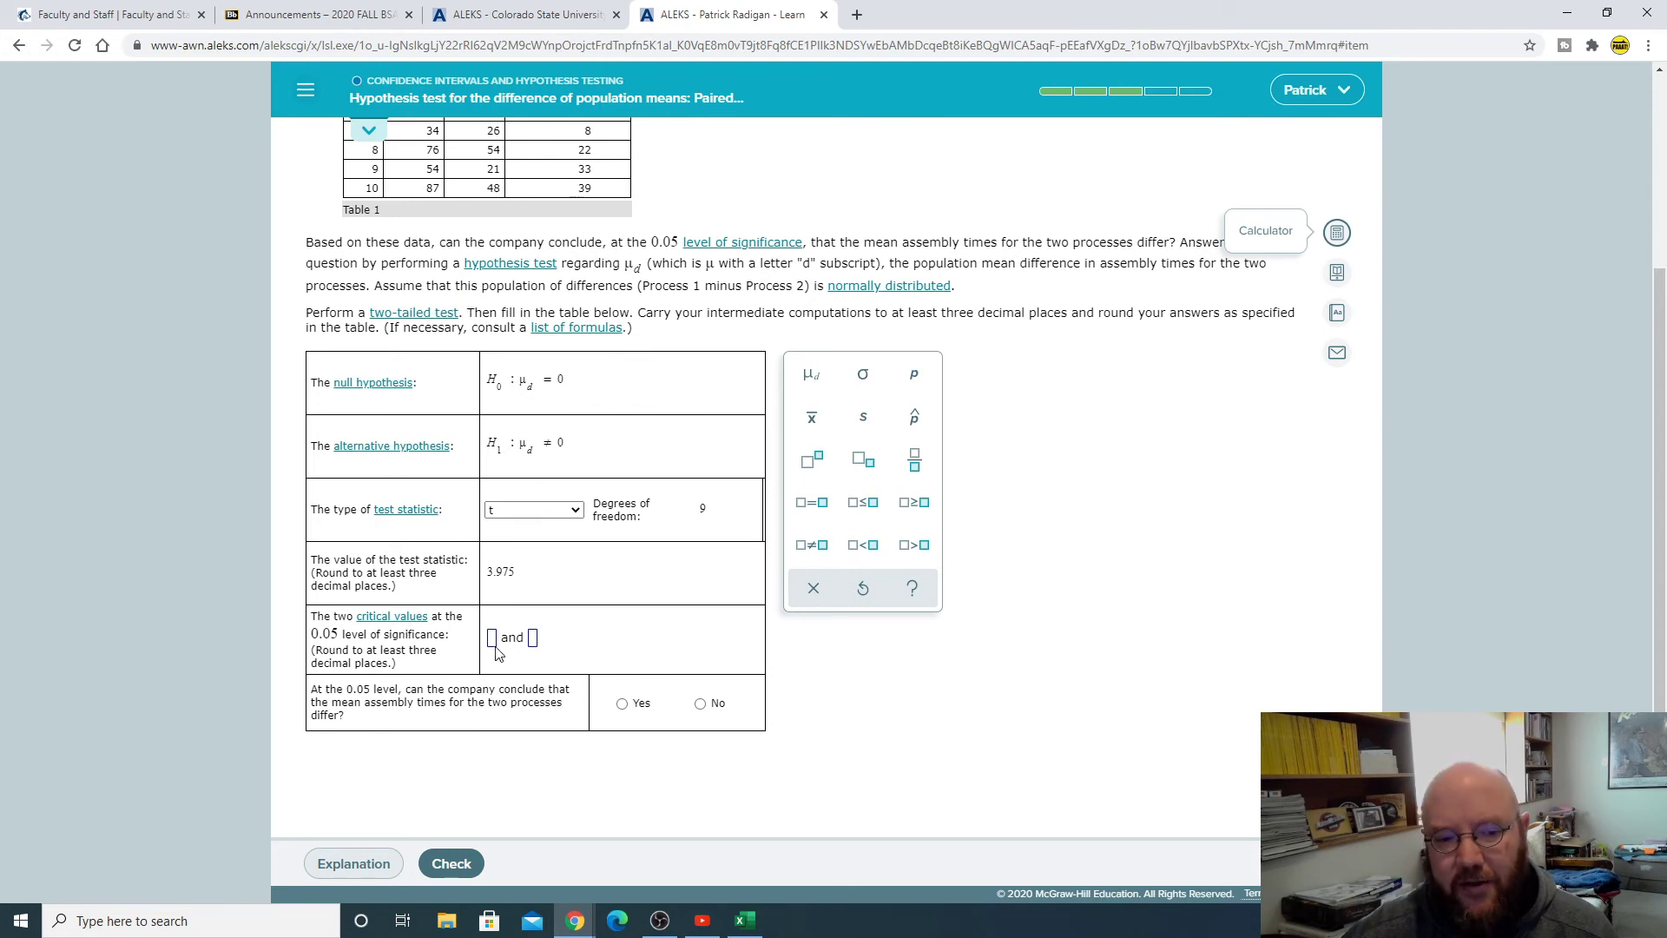
# Step: Compute the t critical value for 0.025 with 9 degrees of freedom
pyautogui.click(1337, 233)
pyautogui.moveTo(1141, 234); pyautogui.dragTo(1104, 317)
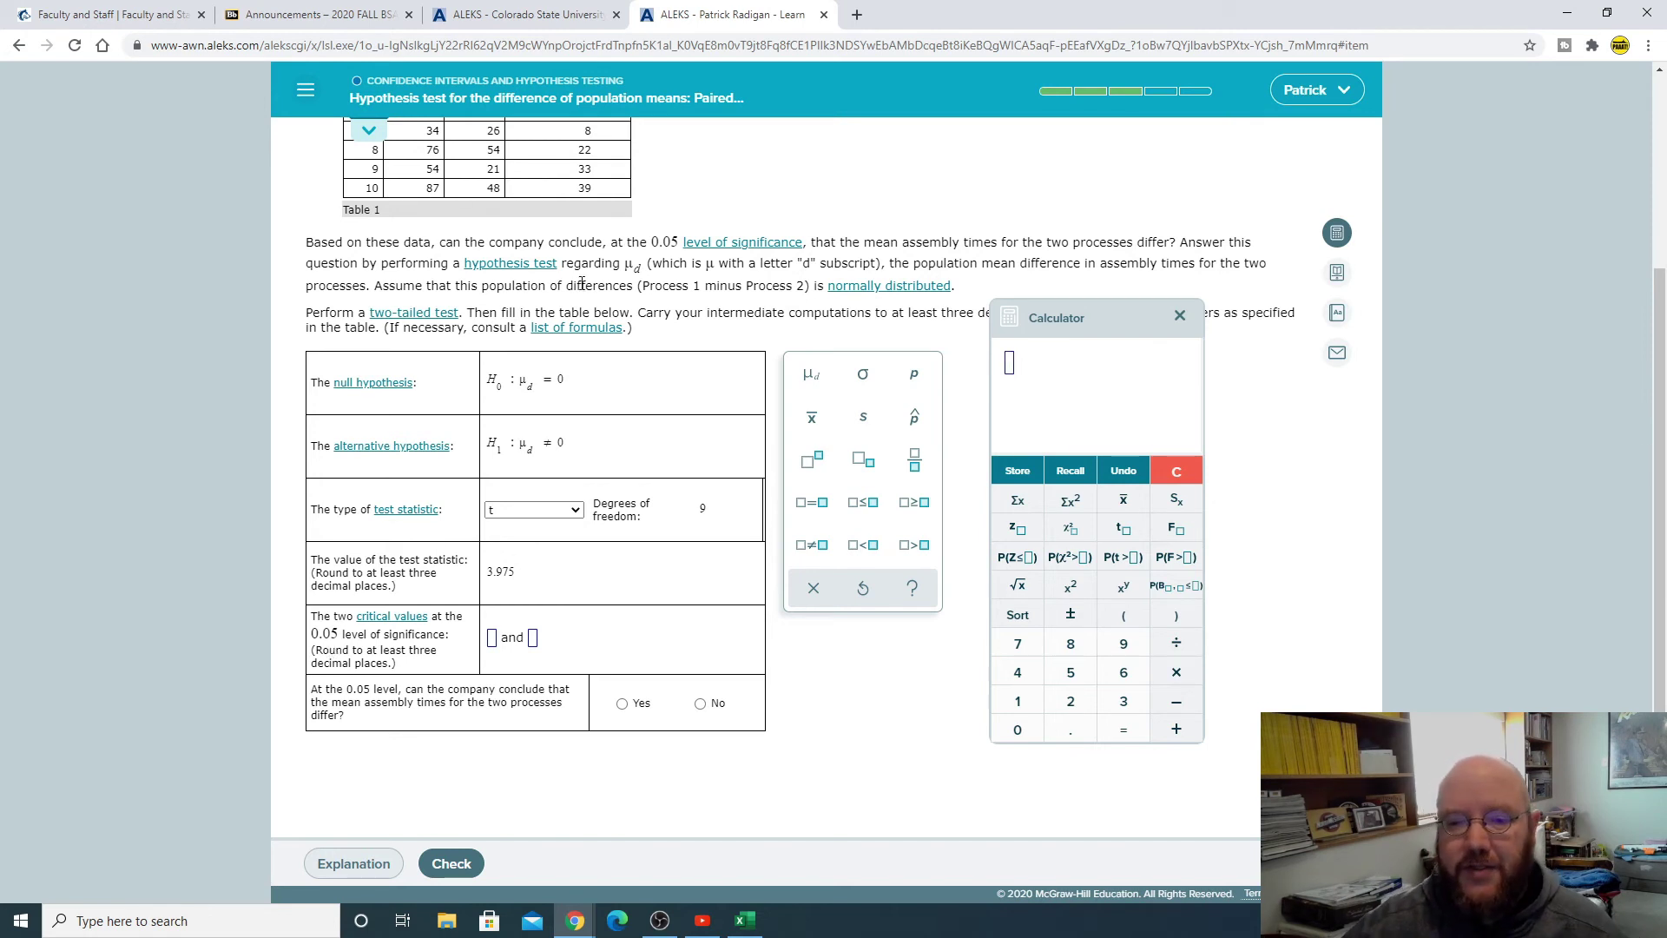
pyautogui.click(1123, 529)
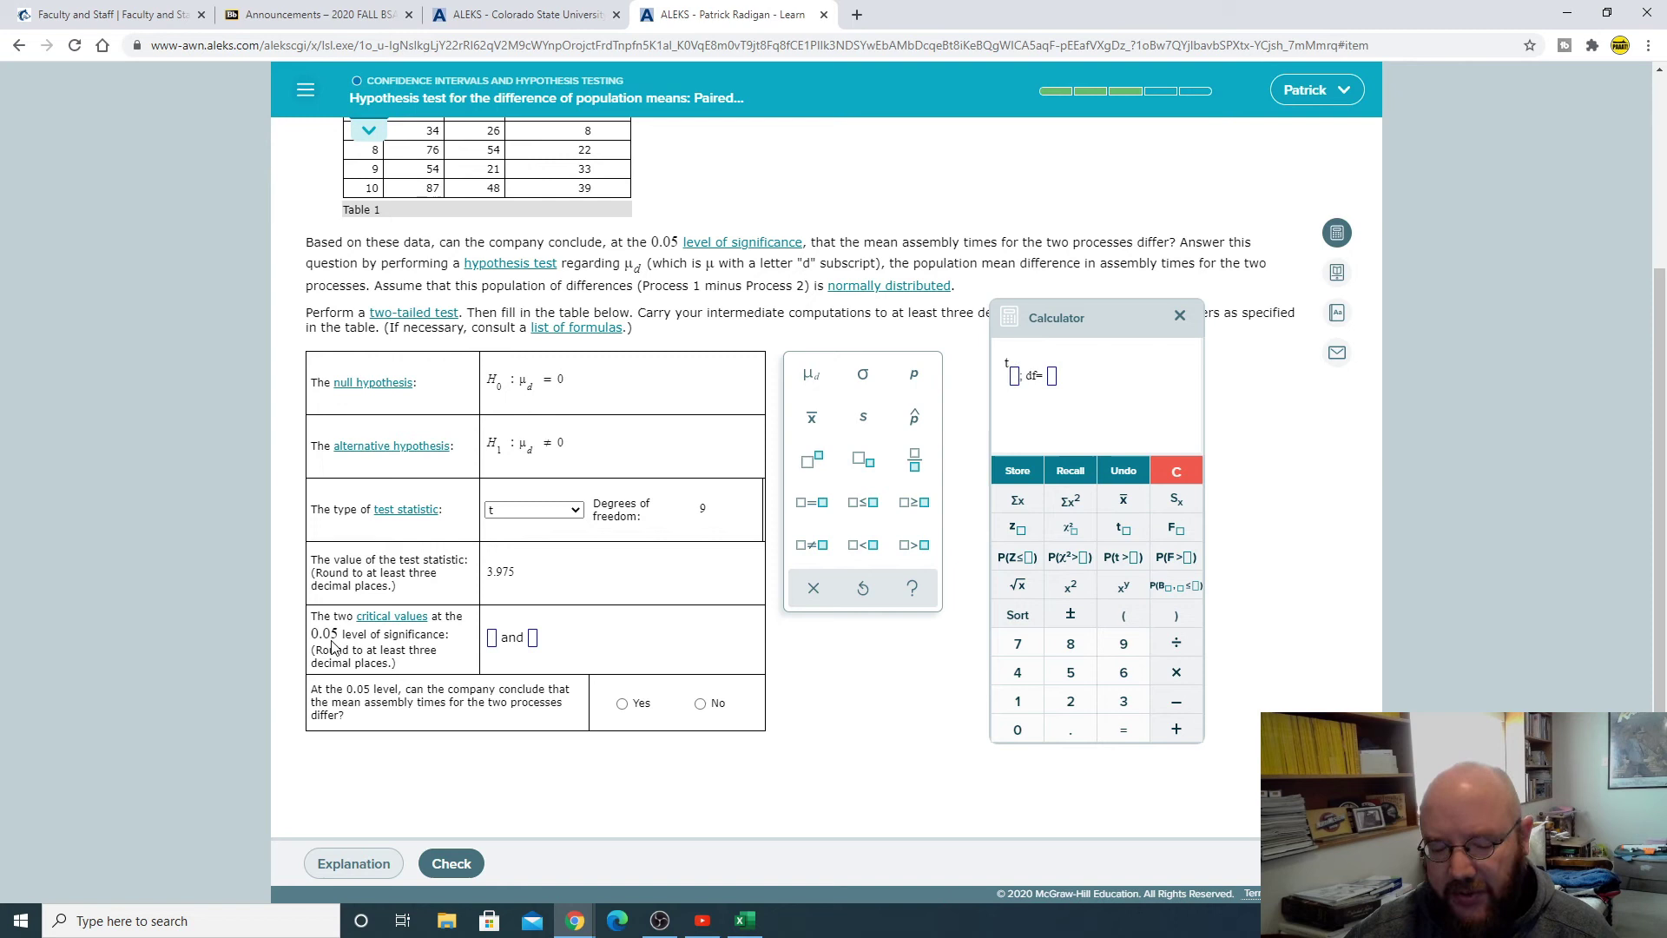
pyautogui.write('.025')
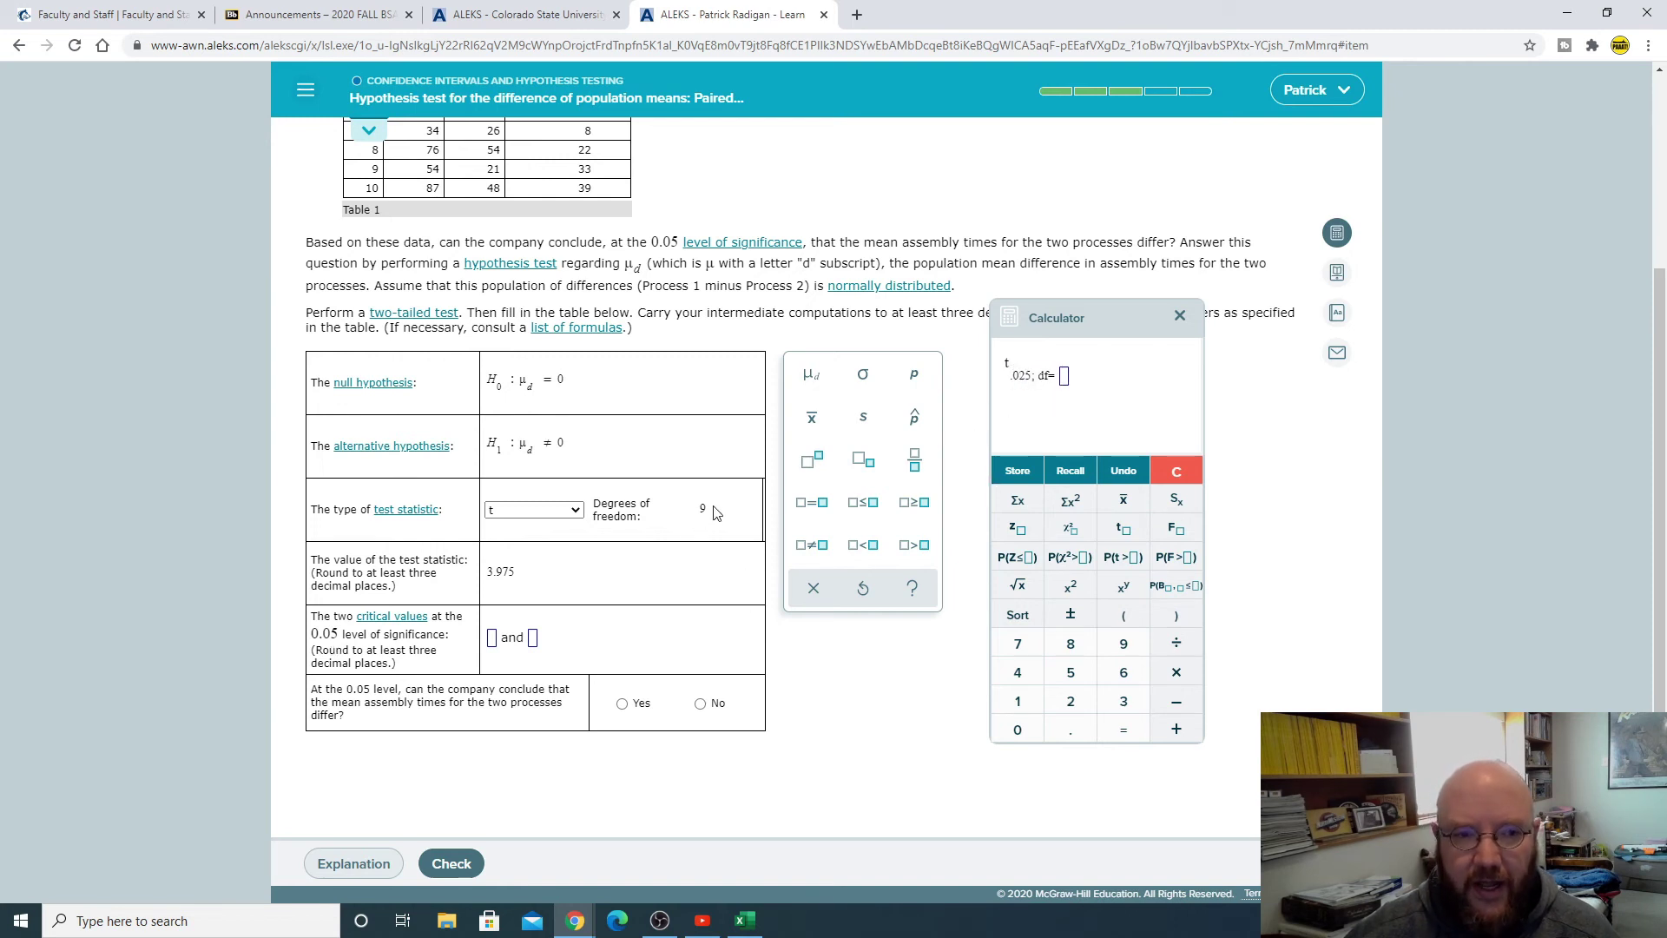
pyautogui.press('Return')
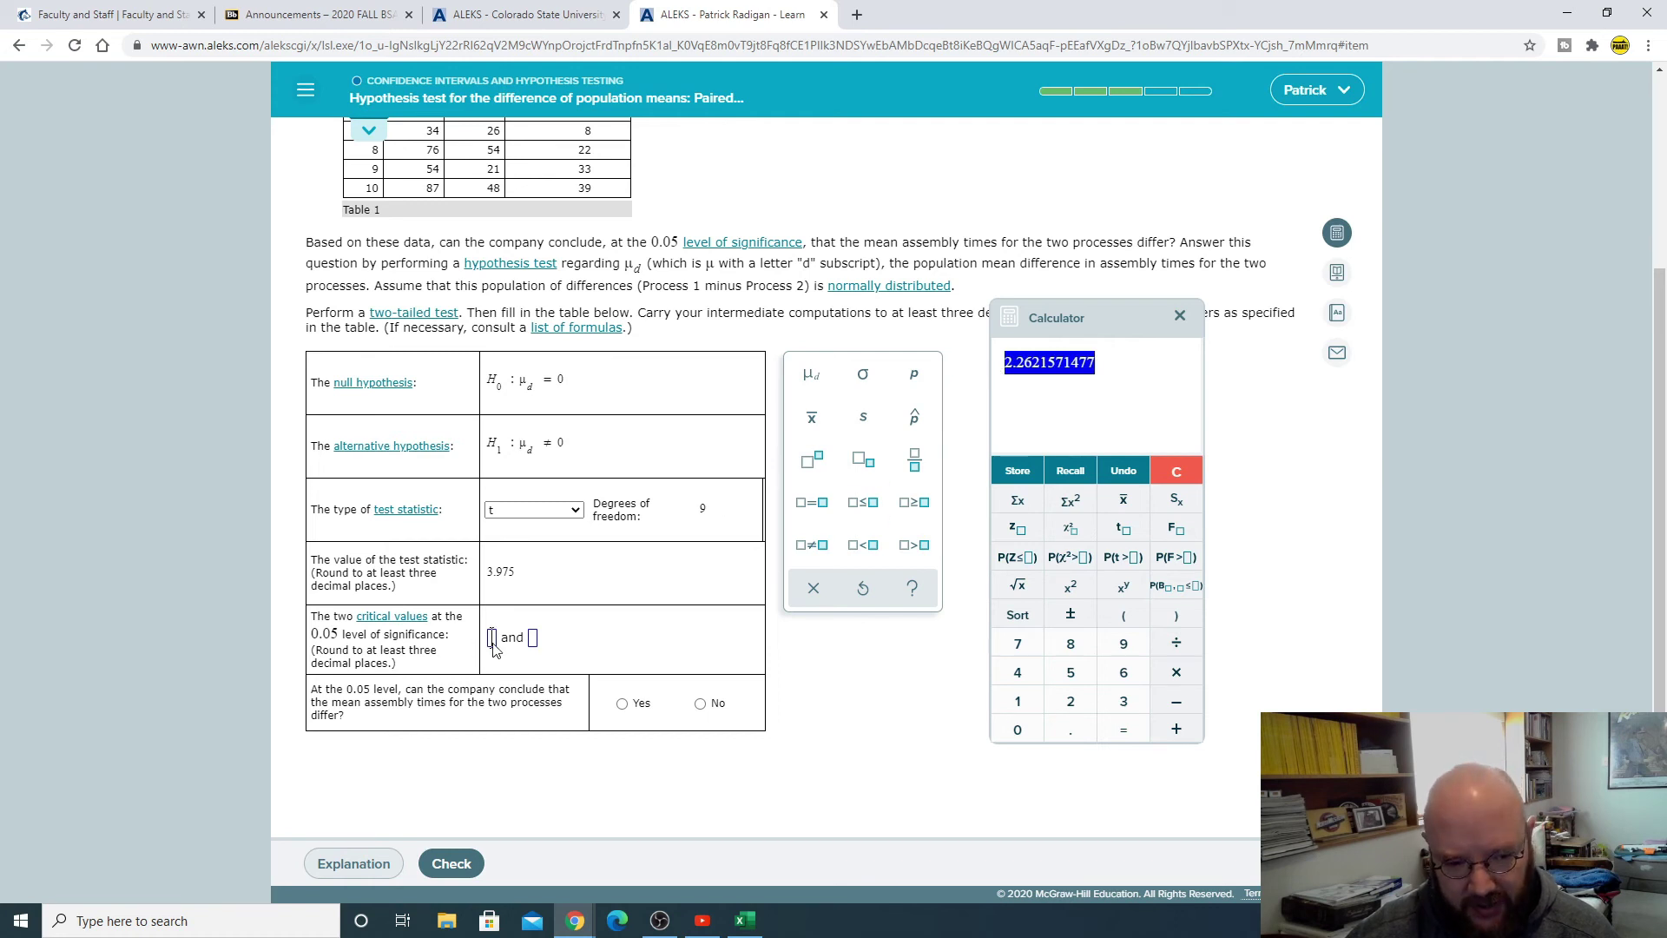
# Step: Enter the critical values −2.262 and 2.262, then clear and close the calculator
pyautogui.write('-')
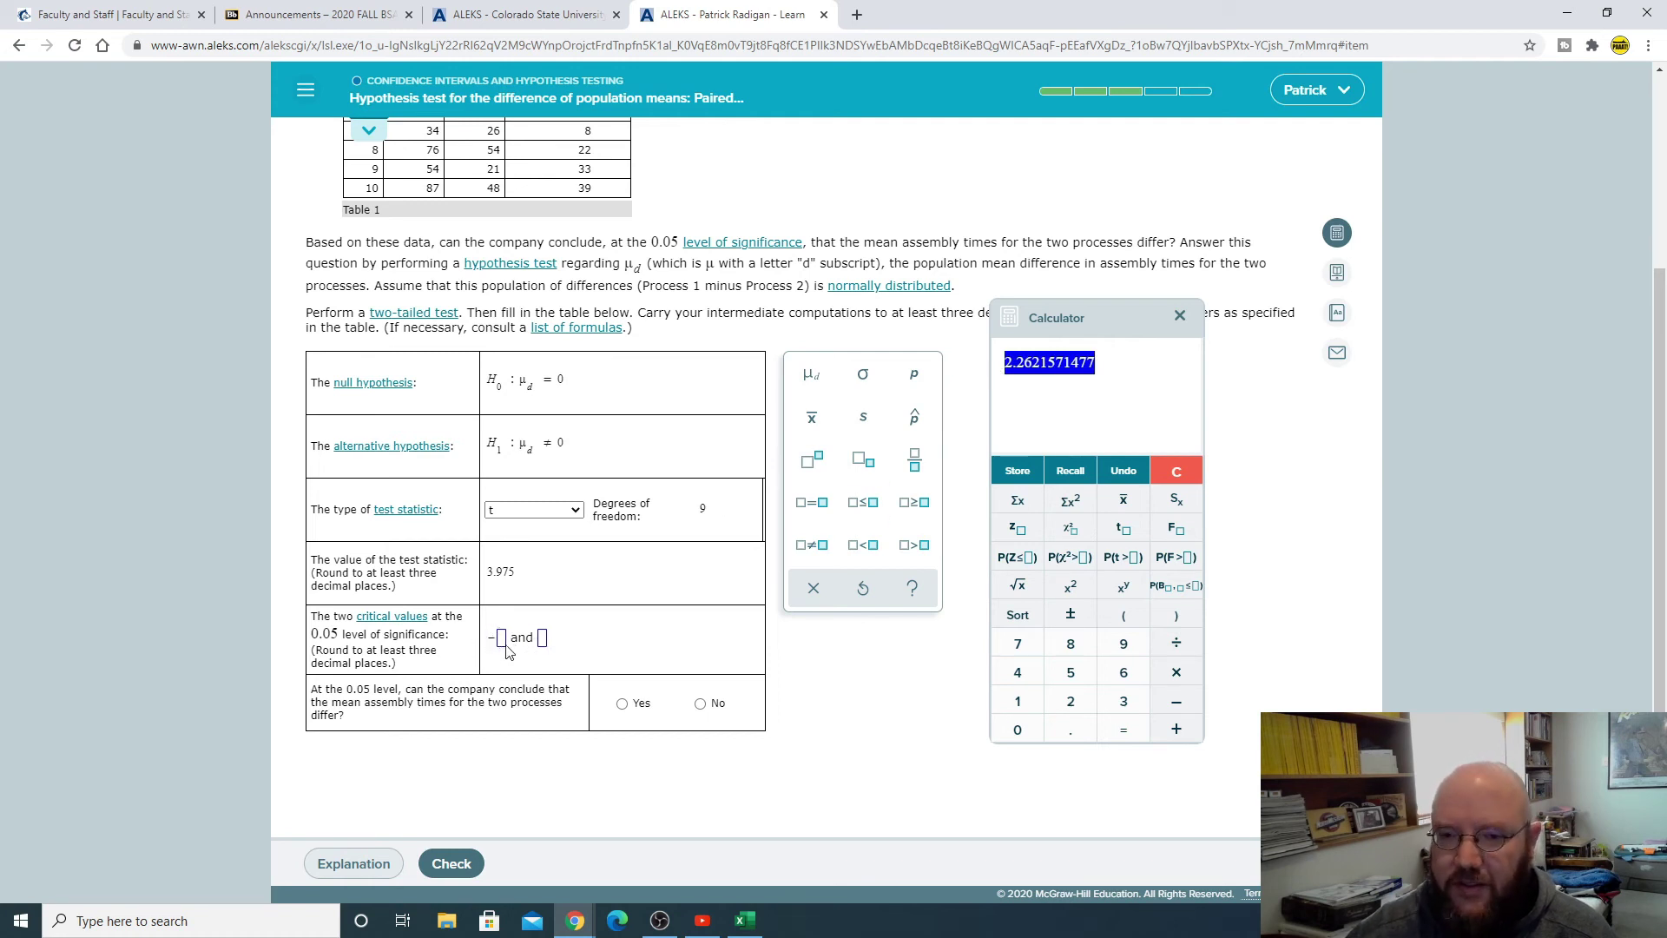
pyautogui.write('2.26')
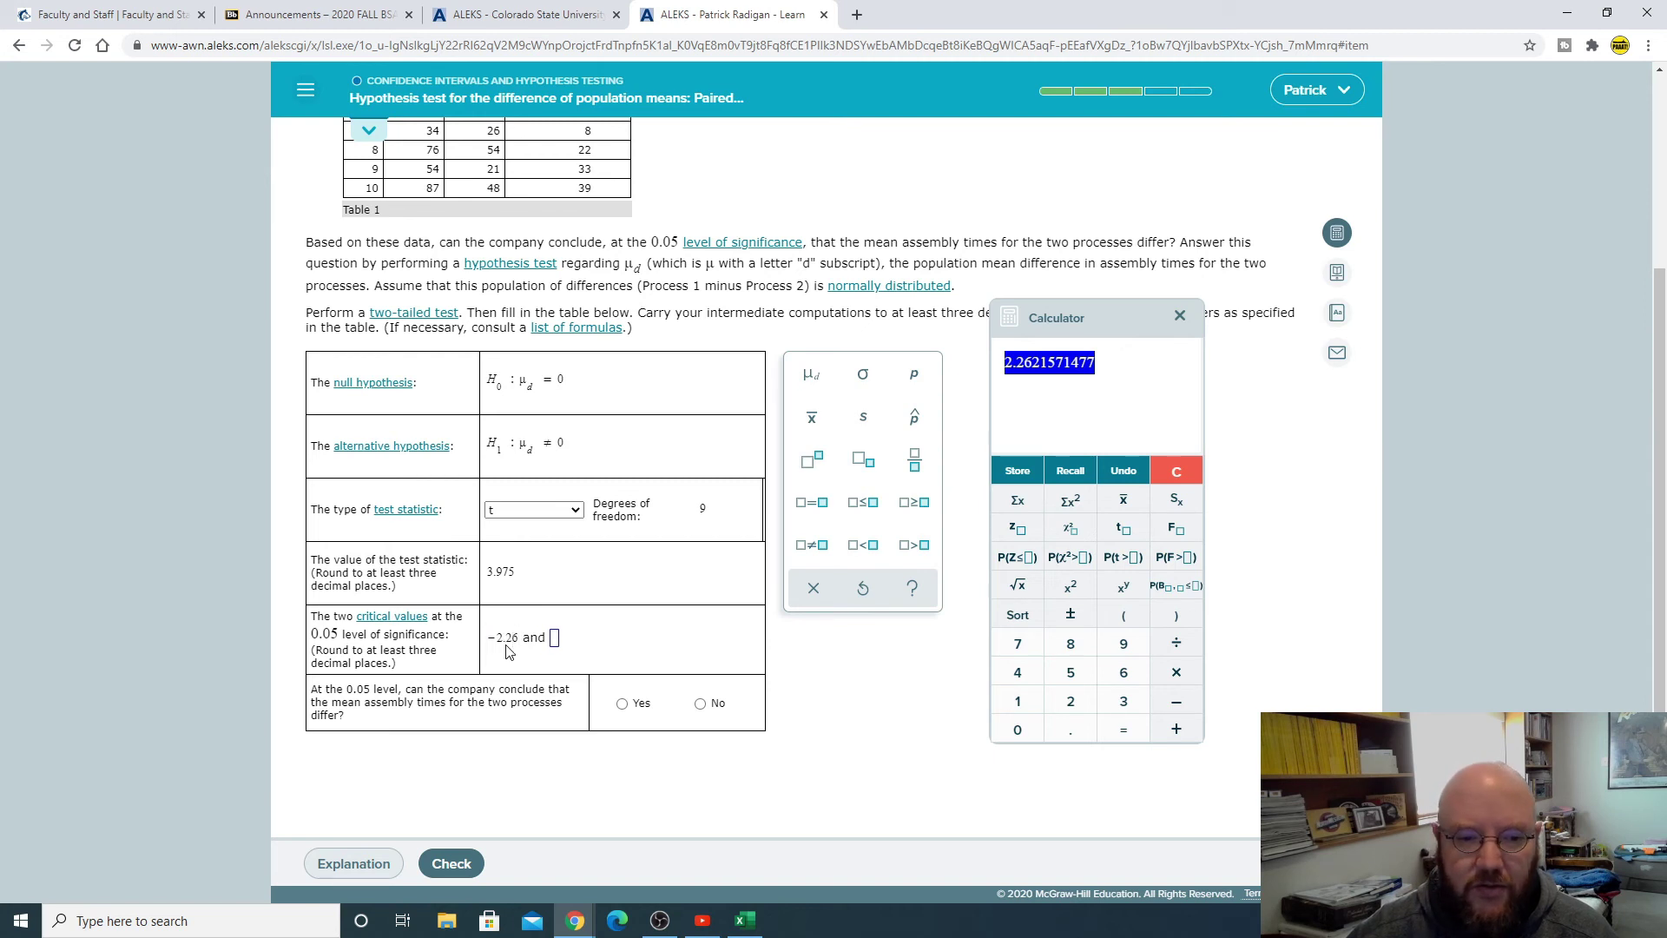
pyautogui.write('2')
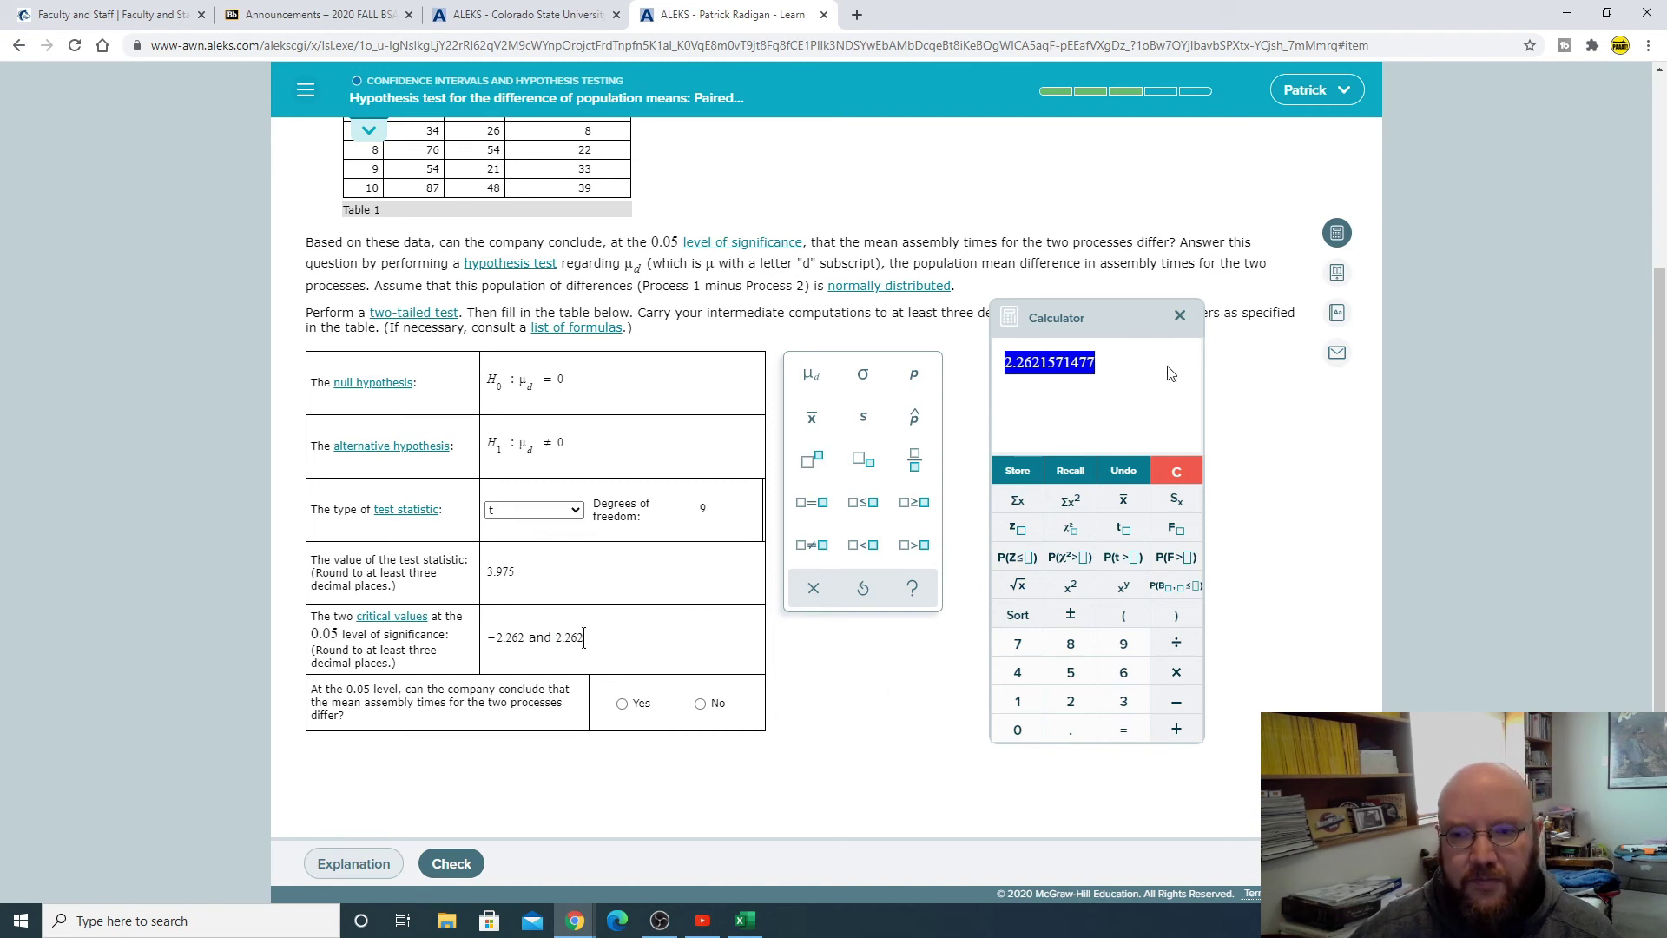
pyautogui.click(1176, 471)
pyautogui.click(1180, 316)
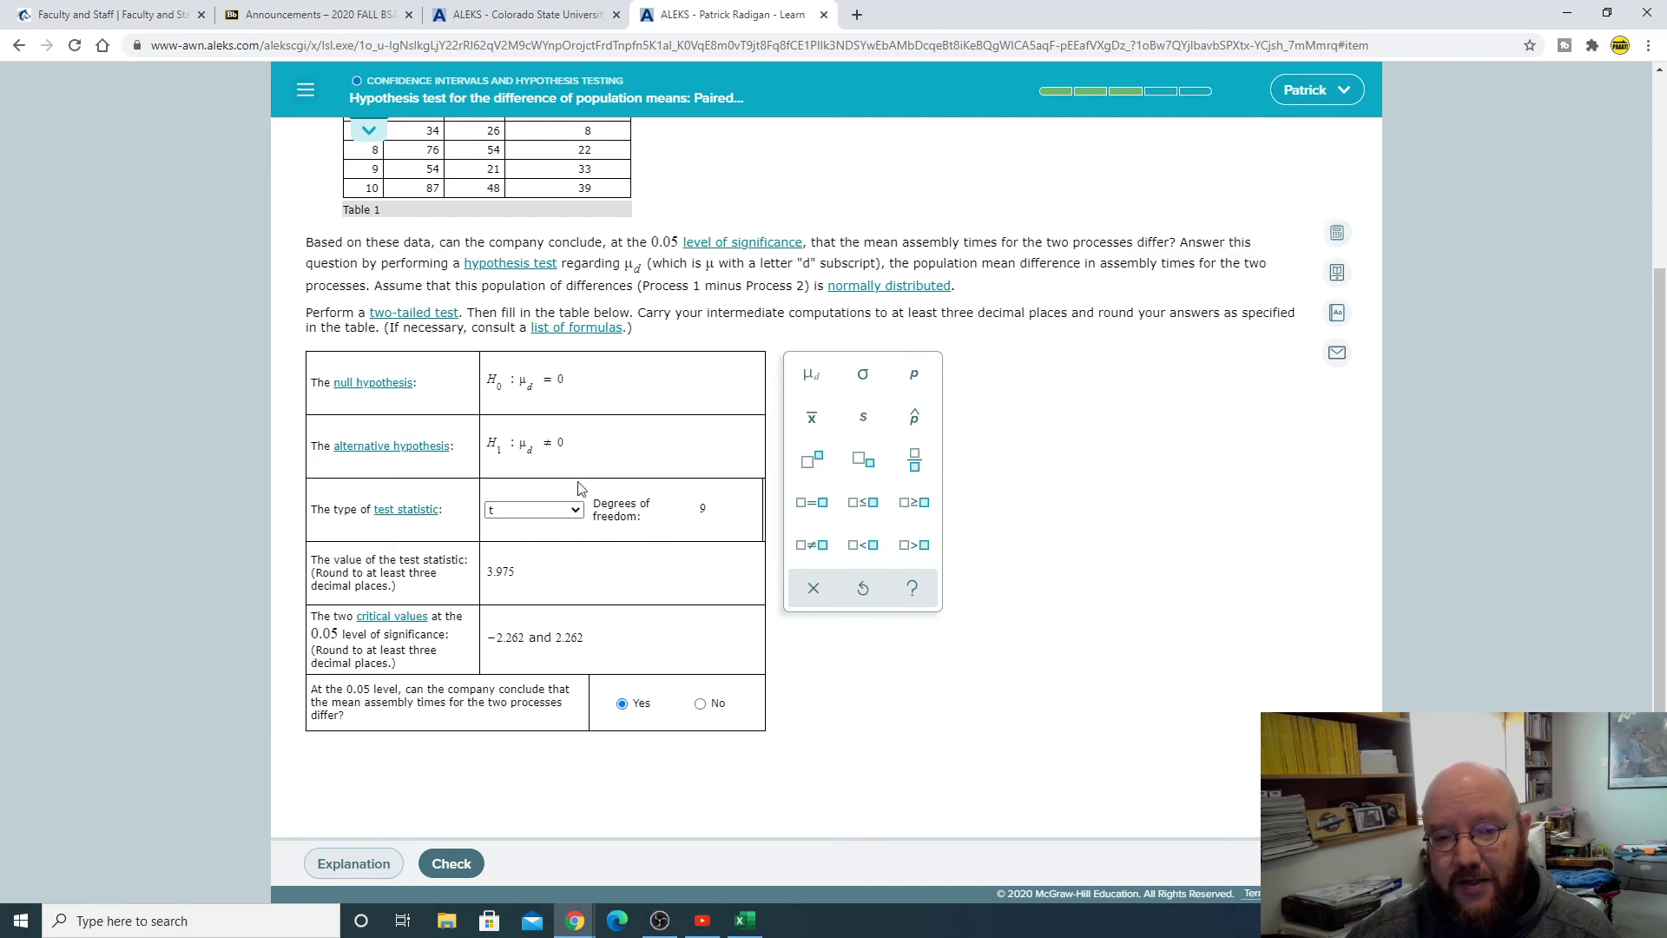
# Step: Submit the table with t = 3.975, critical values ±2.262 and Yes for grading
pyautogui.scroll(3, 577, 561)
pyautogui.scroll(-3, 476, 352)
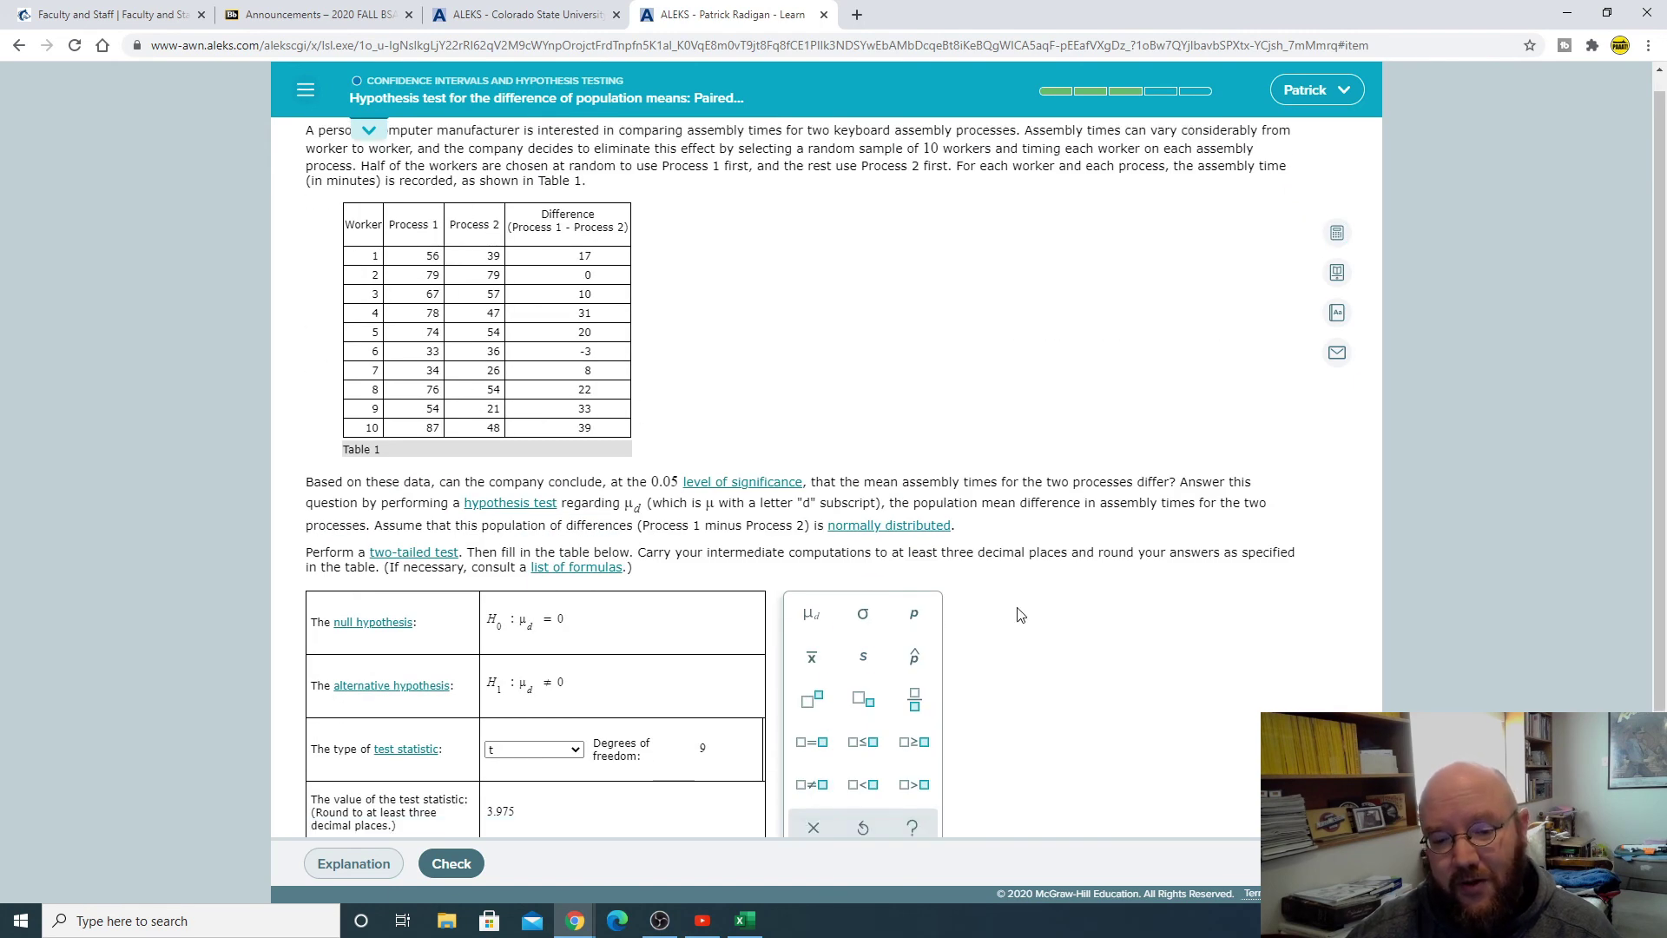
pyautogui.click(452, 863)
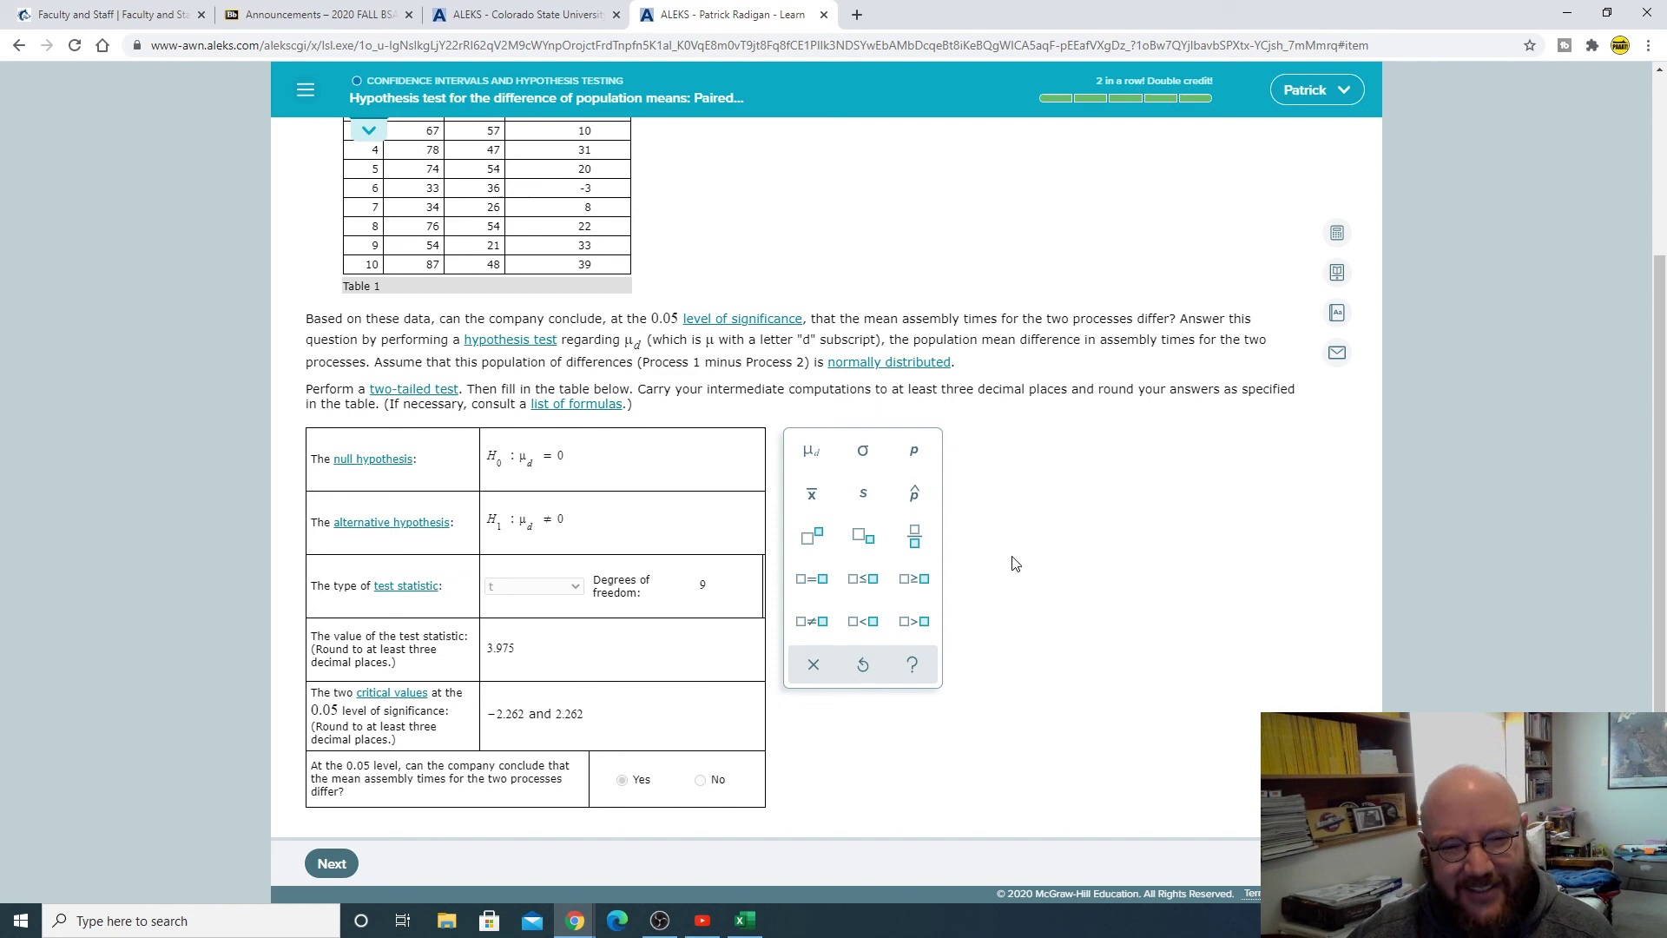
pyautogui.scroll(3, 1014, 562)
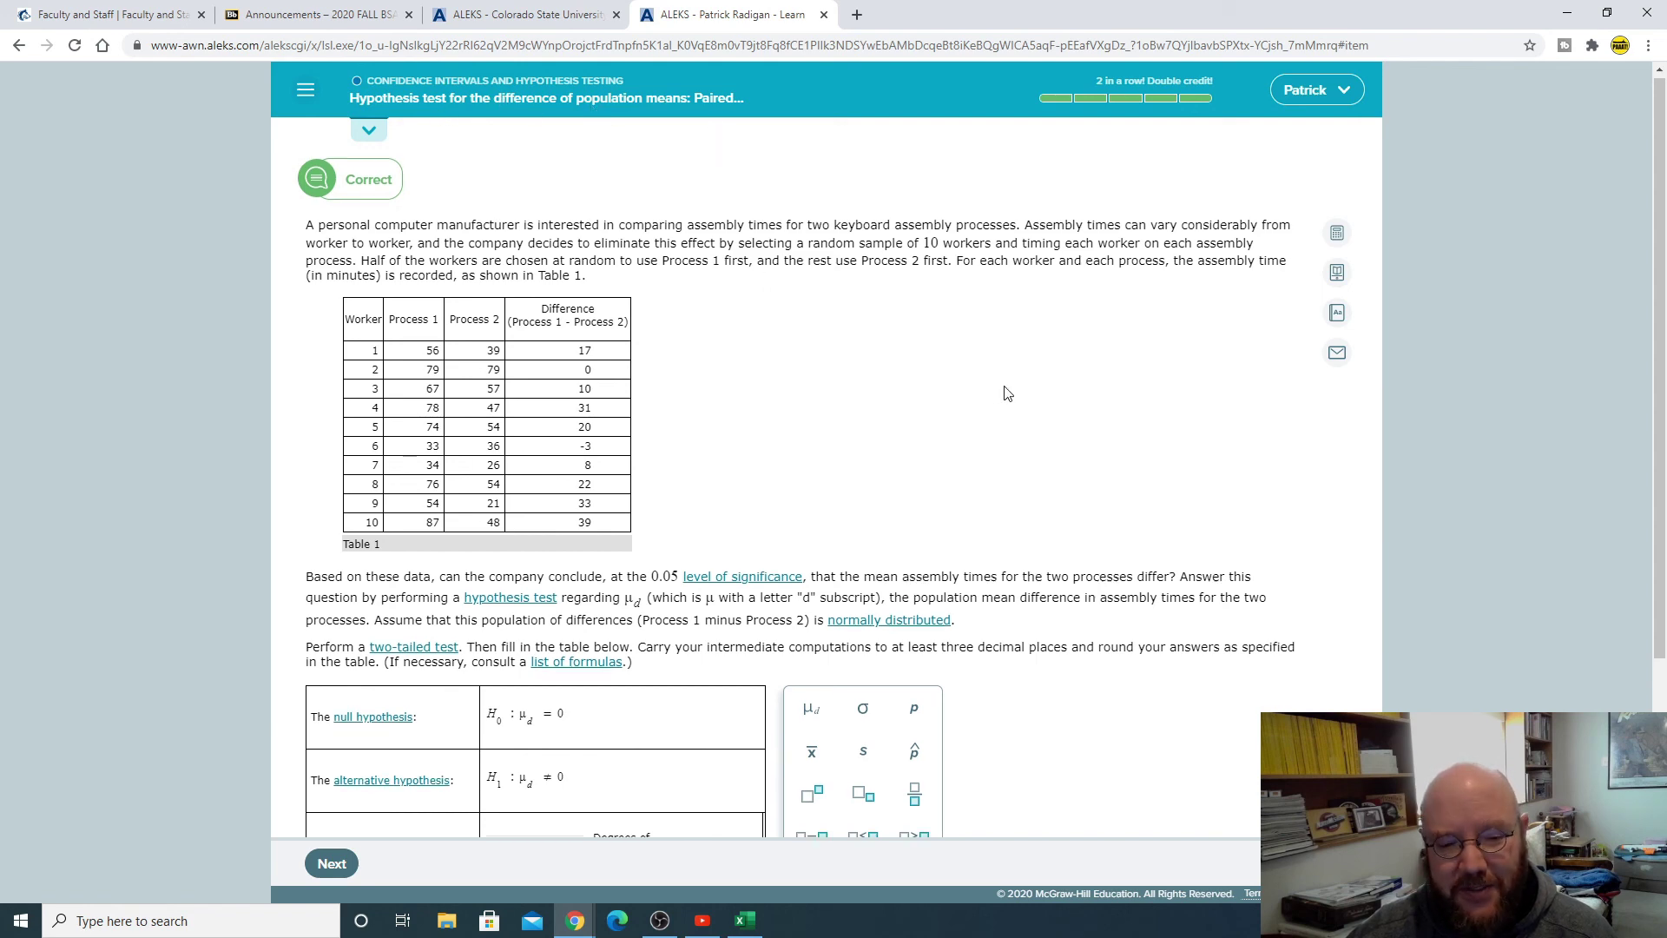
pyautogui.scroll(-3, 1016, 451)
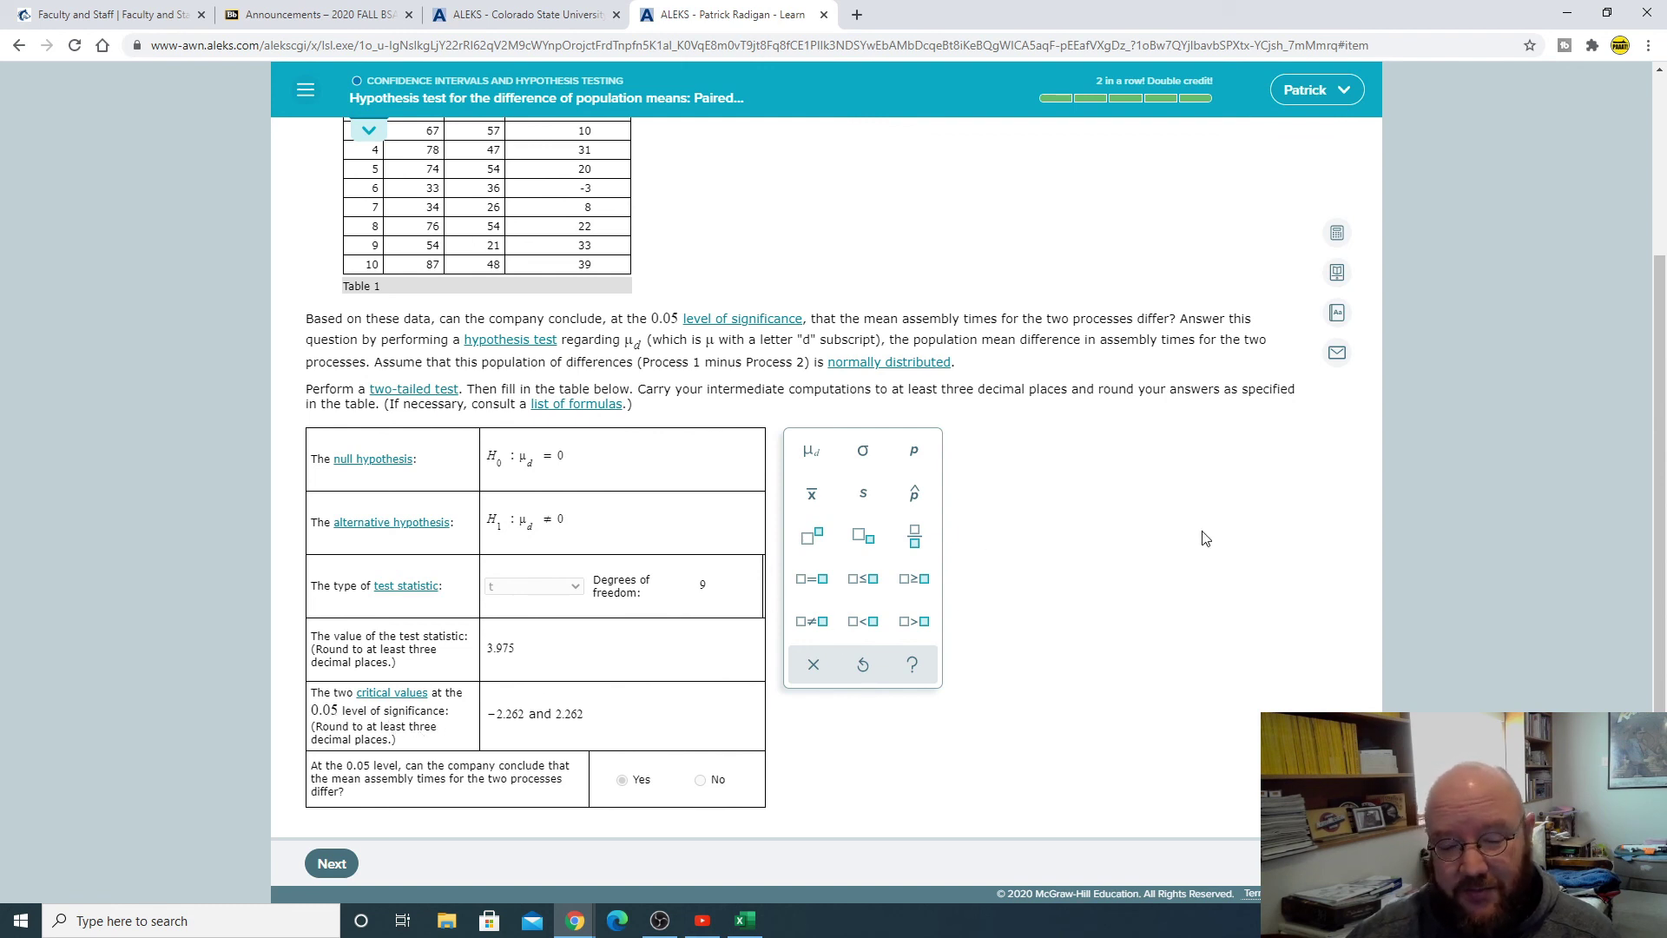
pyautogui.scroll(-1, 996, 551)
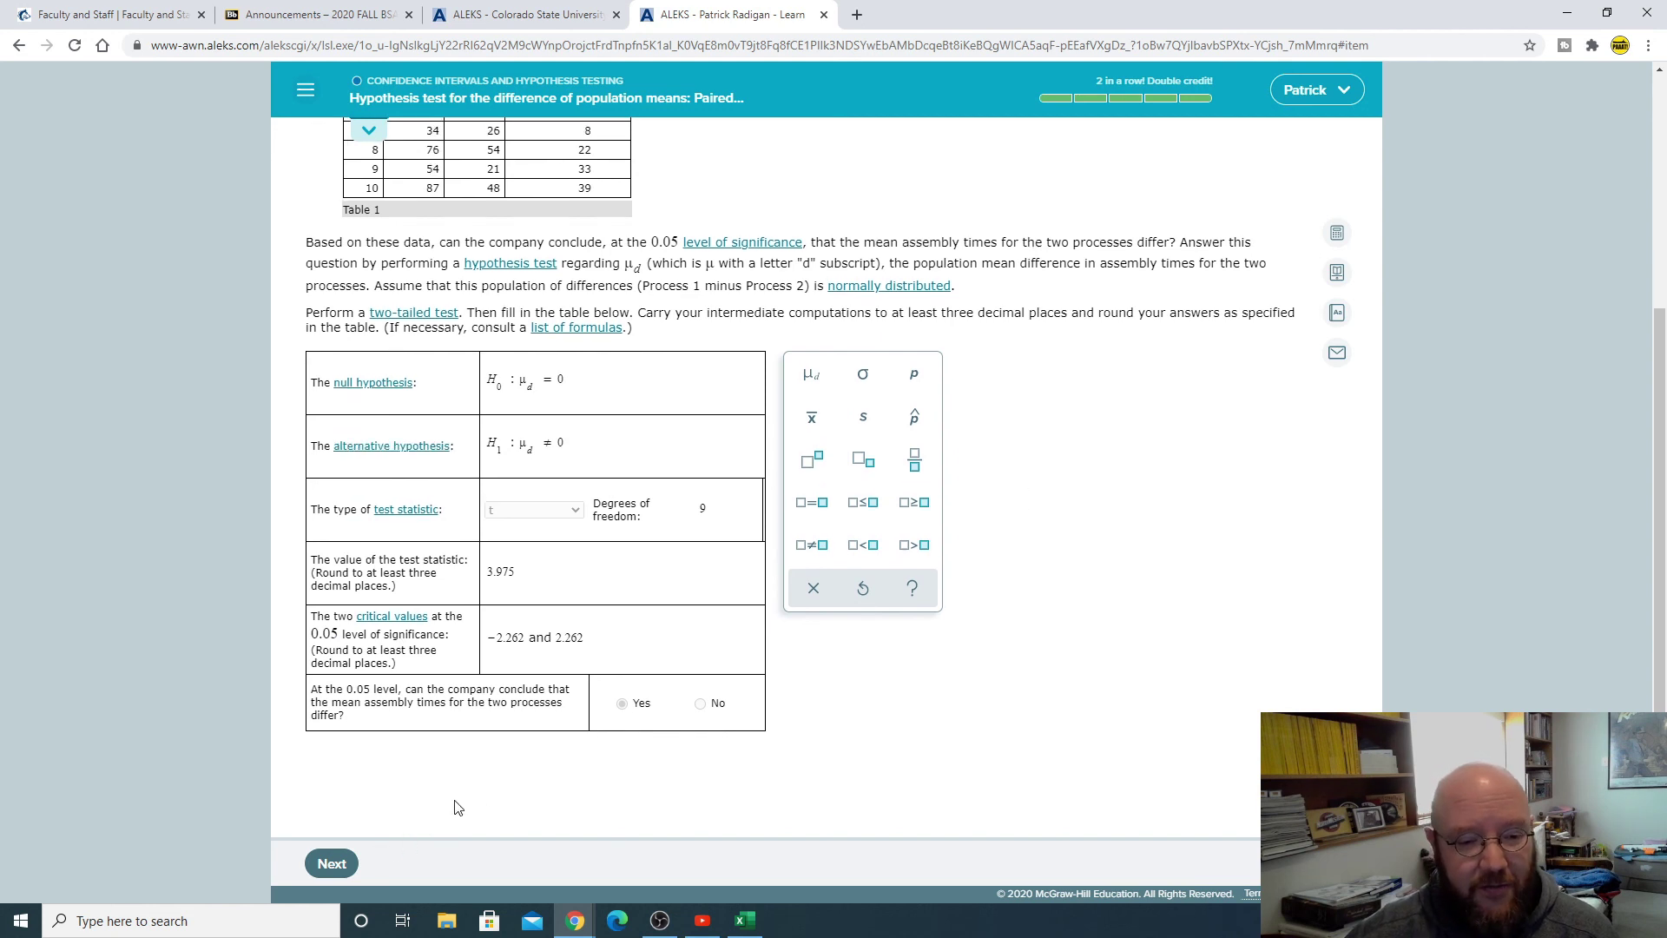